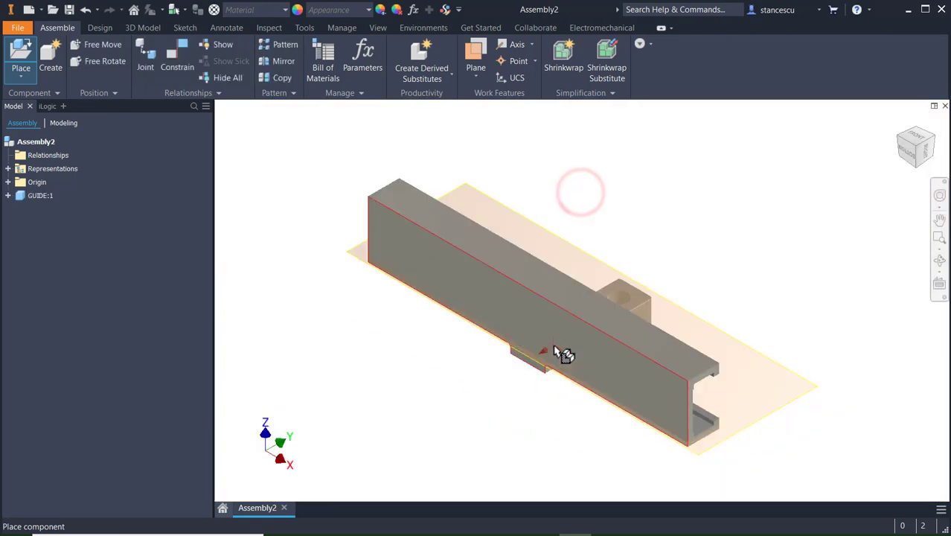
- Hide the offset work plane of the GUIDE part and shift the part slightly in the assembly to test its freedom
key("Escape")
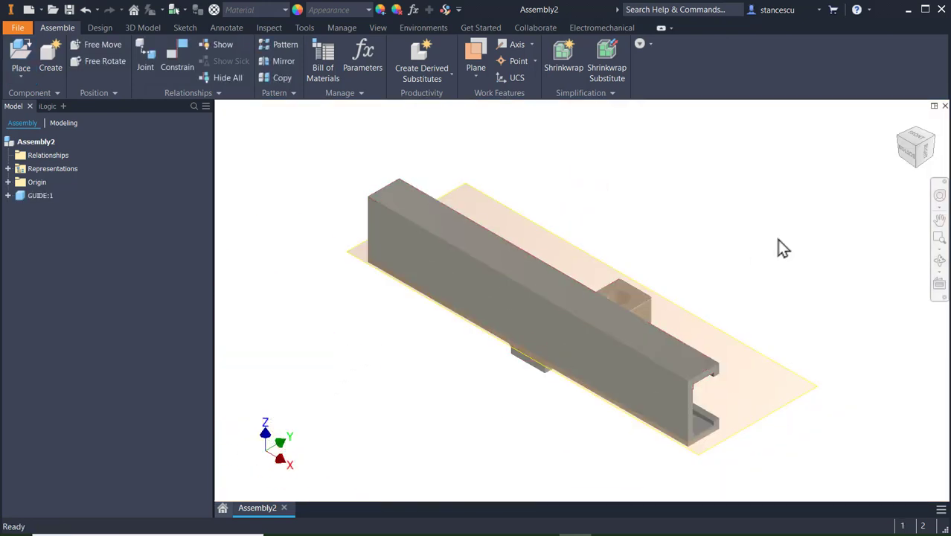
left_click(7, 195)
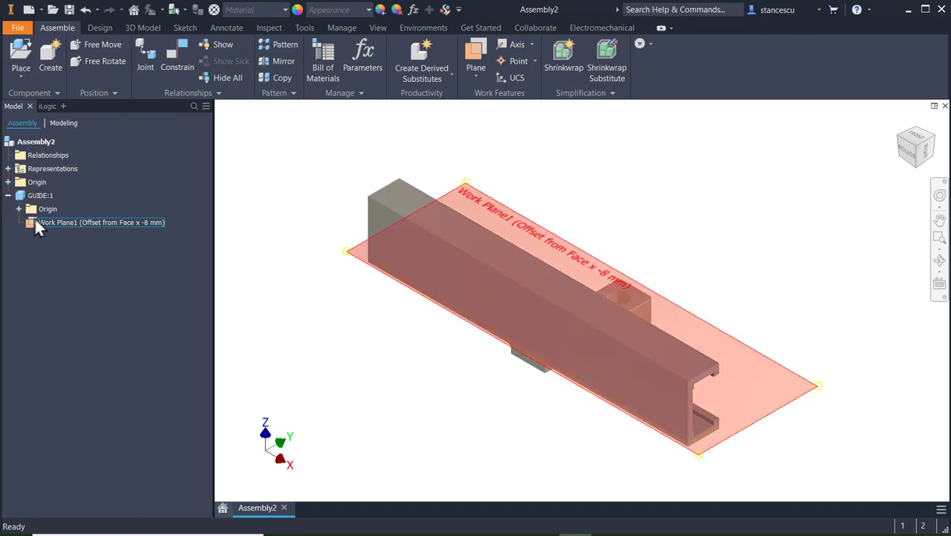
right_click(34, 222)
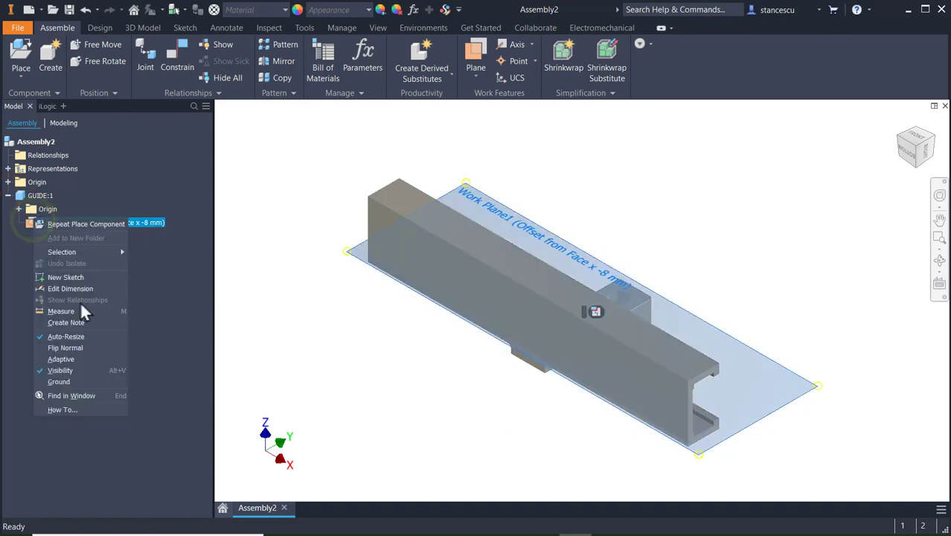
left_click(71, 370)
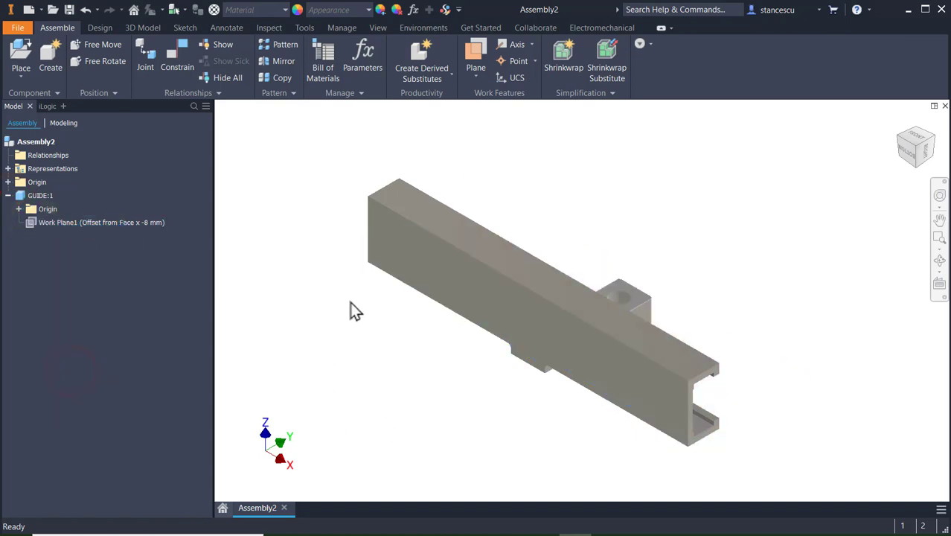
left_click_drag(515, 300, 531, 271)
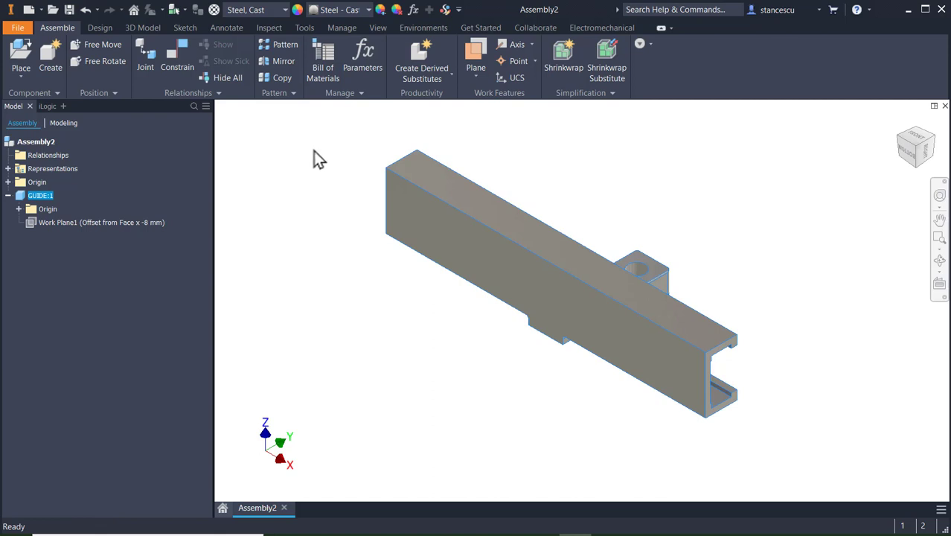
- Mate the guide's large flat outer base face to the assembly's XY plane with a 0 mm offset
left_click(179, 54)
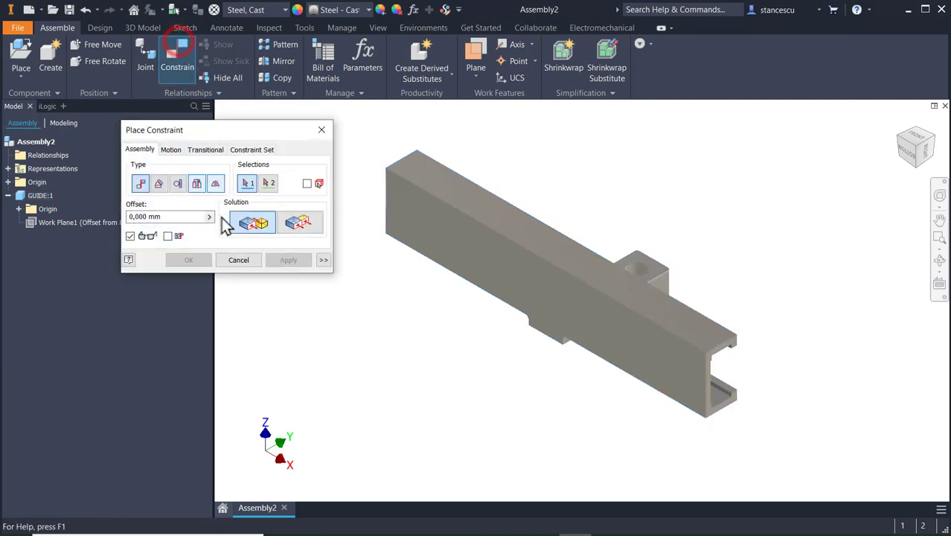
left_click(496, 257)
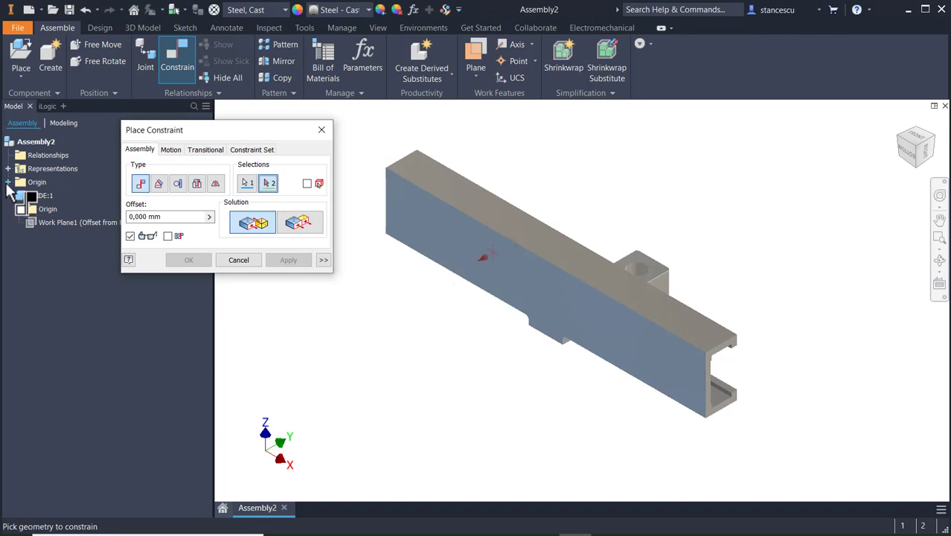
left_click(8, 181)
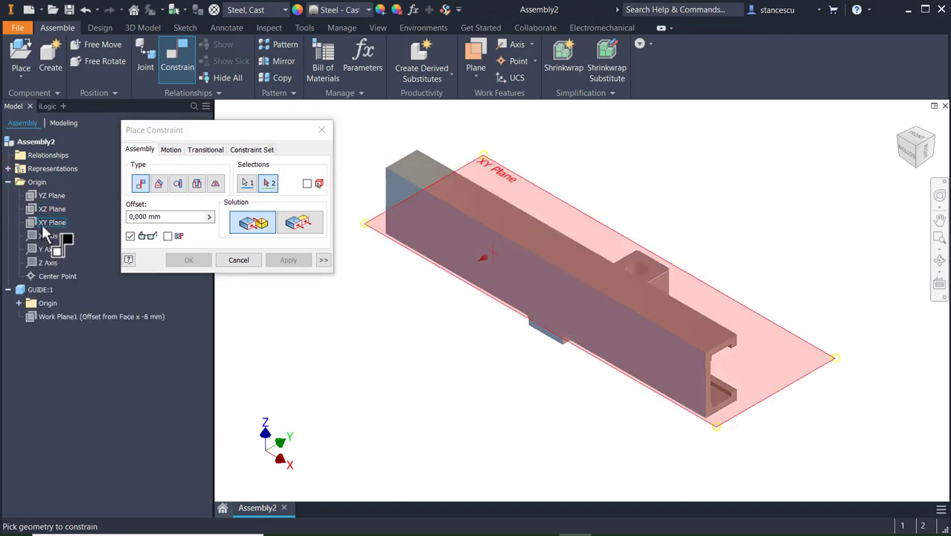
left_click(44, 224)
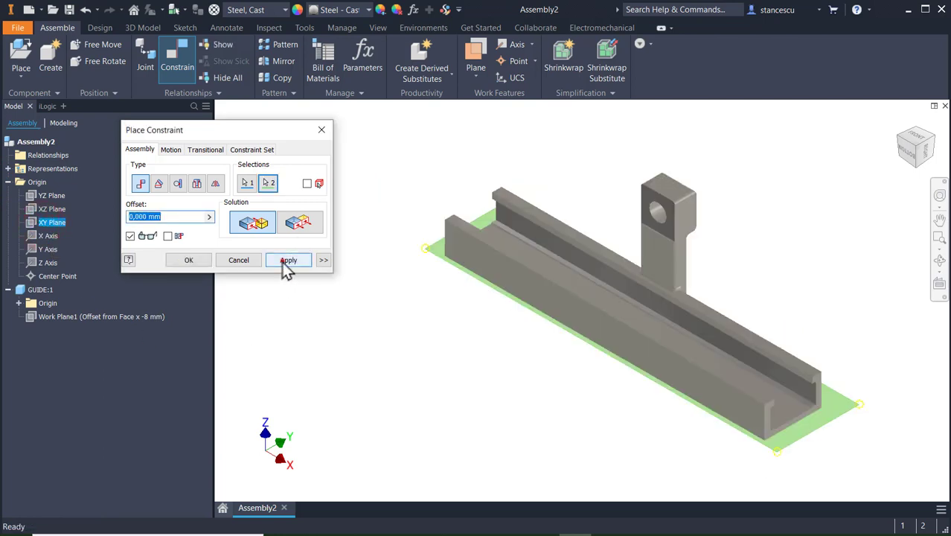
left_click(287, 260)
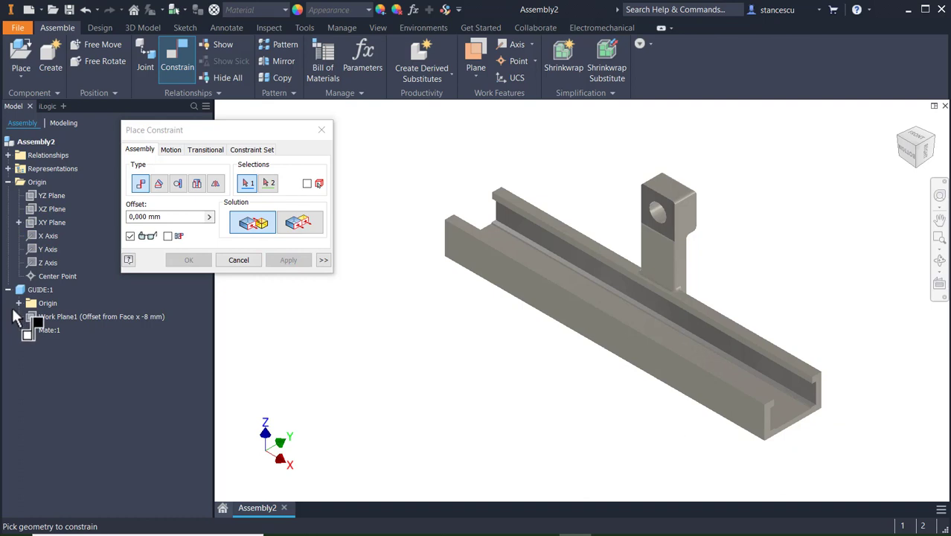
- Mate the guide's own XY plane to the assembly's XZ plane with a 0 mm offset
left_click(19, 303)
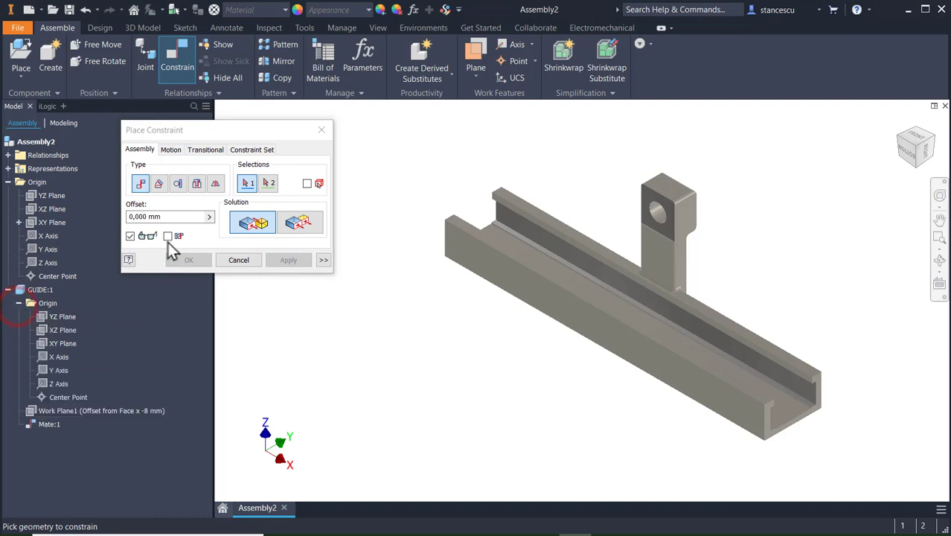
left_click(159, 183)
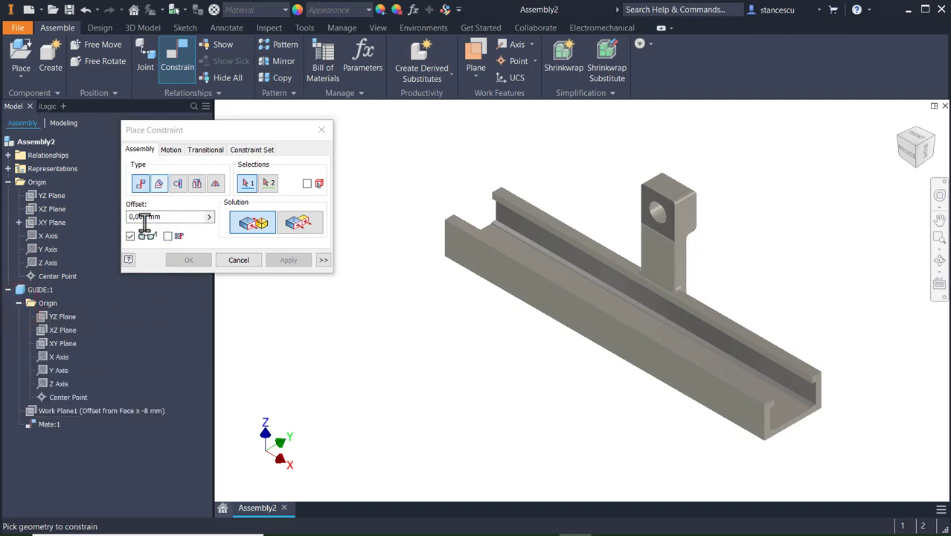
left_click(62, 344)
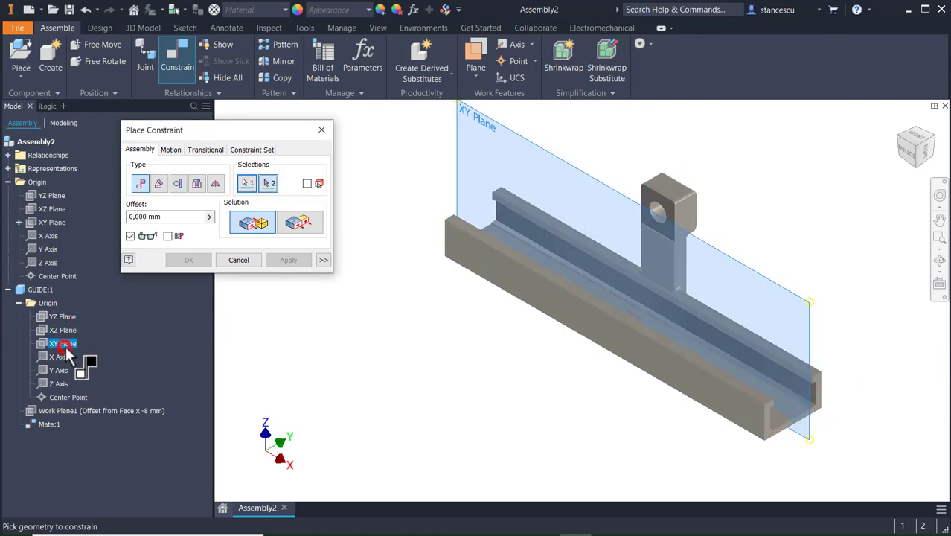
left_click(45, 212)
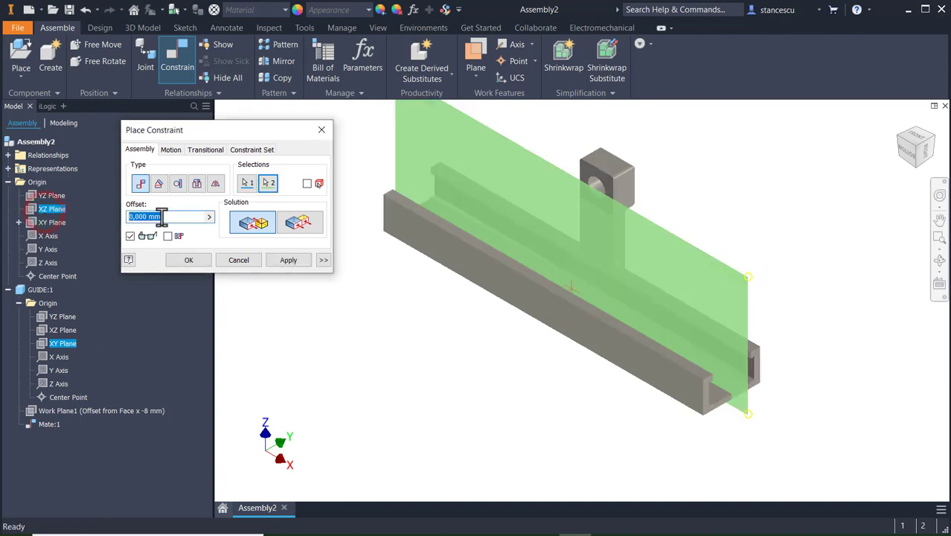
left_click(287, 261)
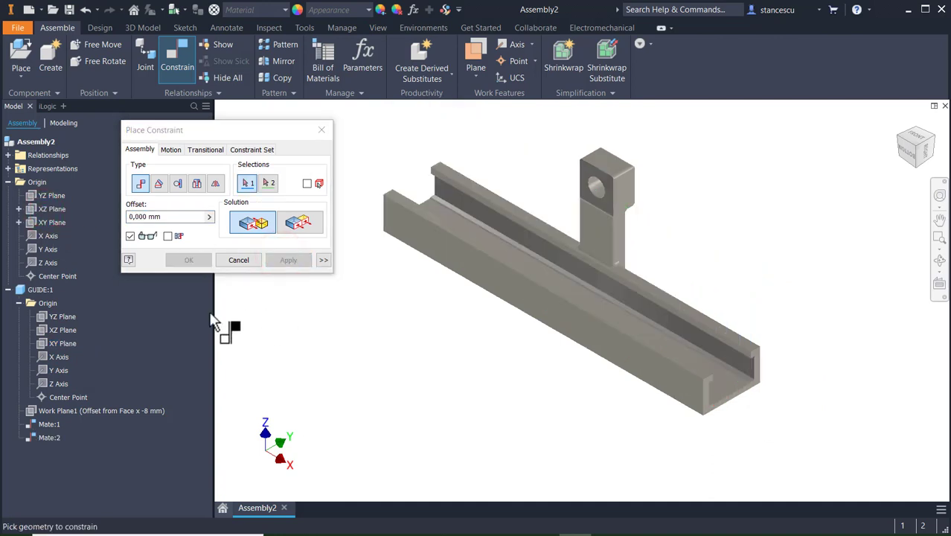
- Mate the guide's center point to the assembly's YZ plane with a 0 mm offset and test whether the guide can still move
left_click(59, 399)
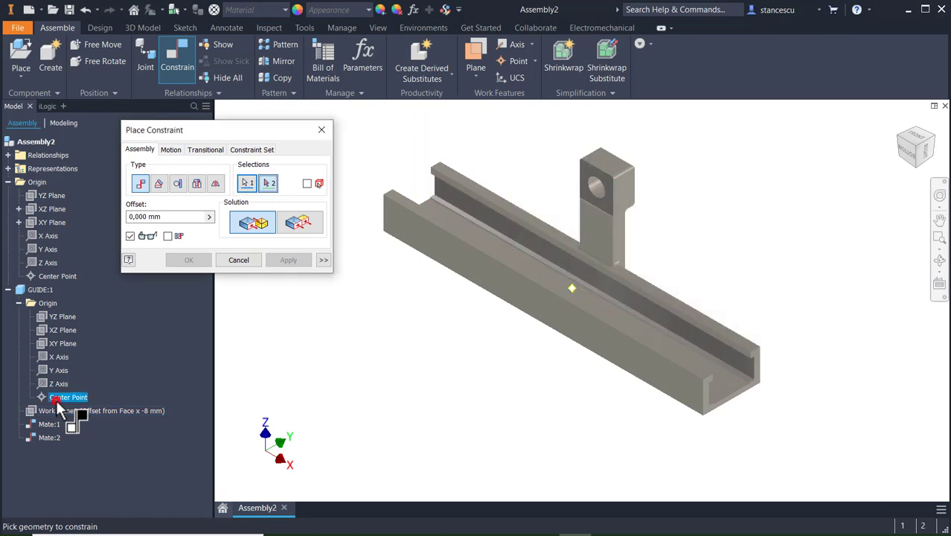
left_click(55, 202)
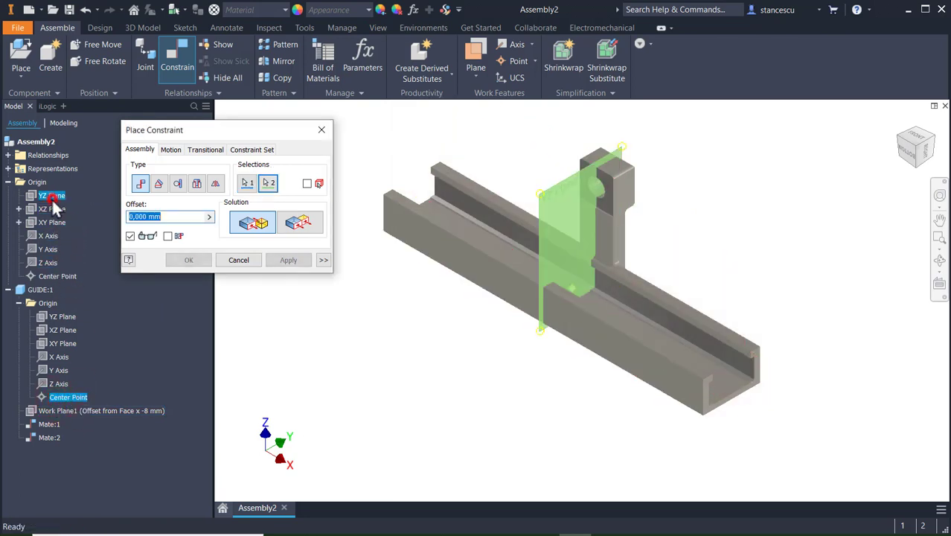
left_click(191, 260)
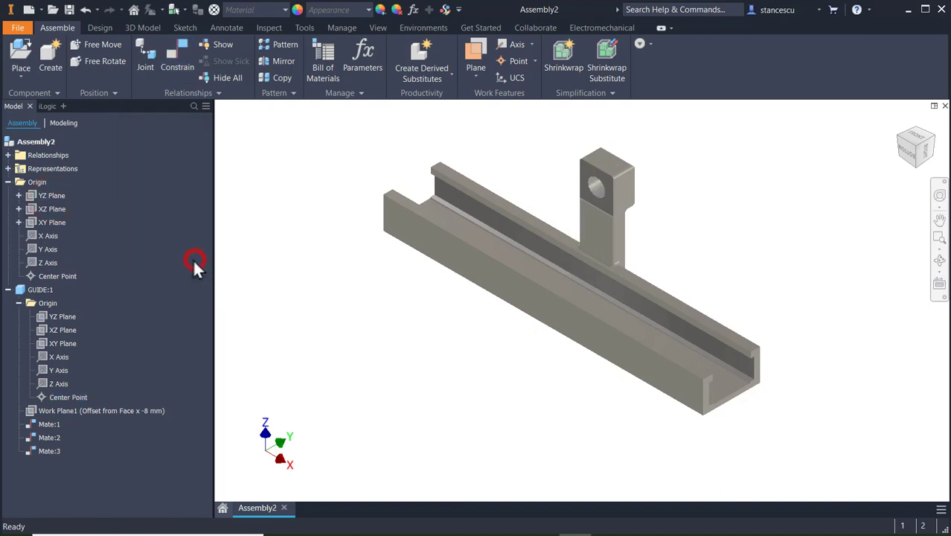
mouse_move(568, 292)
left_mouse_down()
mouse_move(550, 327)
mouse_move(628, 286)
mouse_move(739, 186)
left_mouse_up()
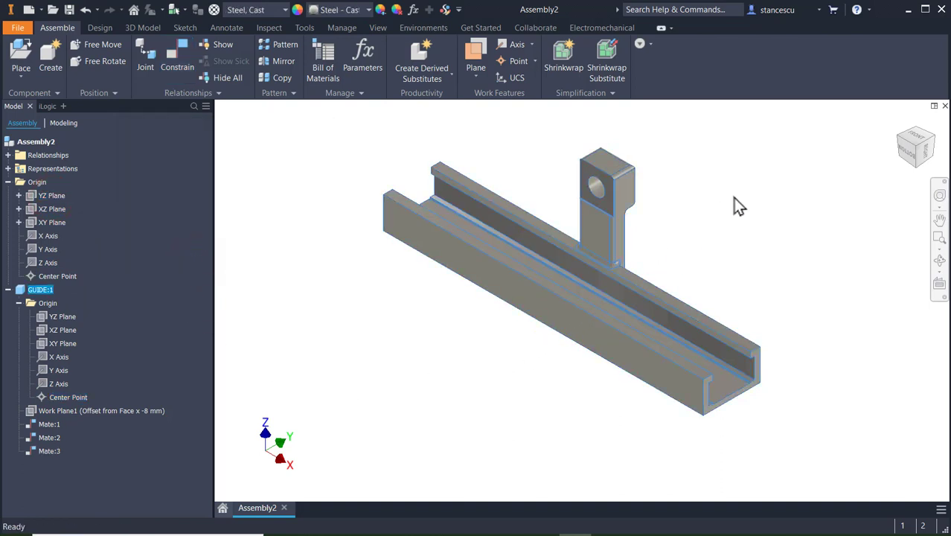
left_click(733, 196)
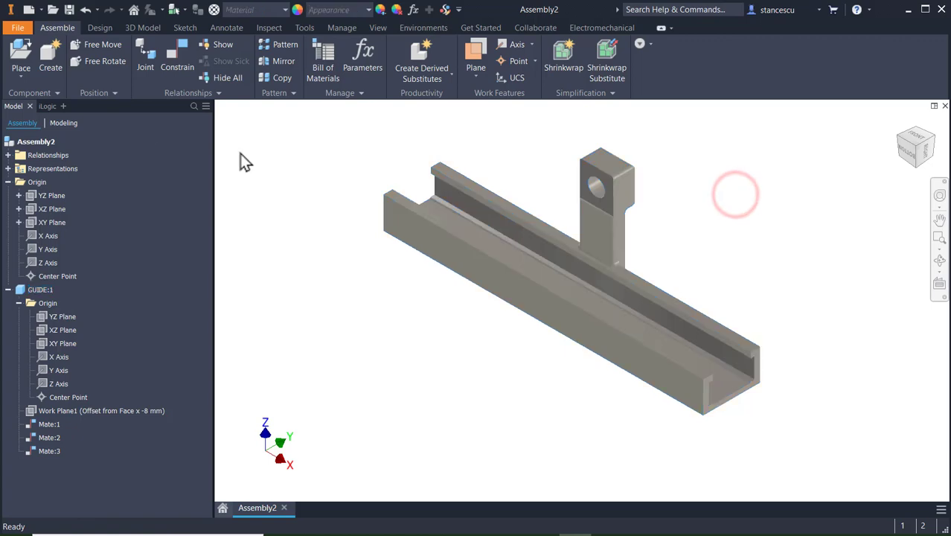
- Place two instances of AXLE.ipt in the empty space beside the guide
left_click(20, 60)
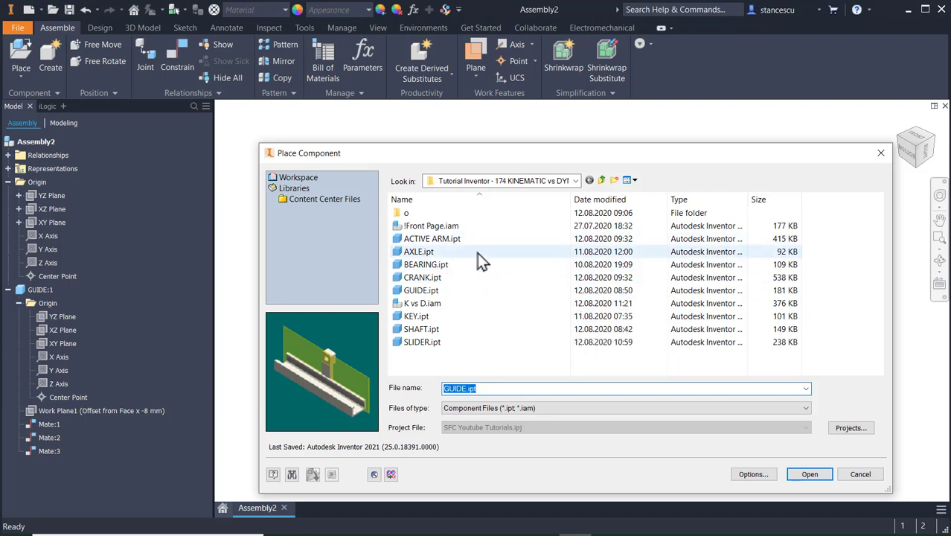
double_click(417, 253)
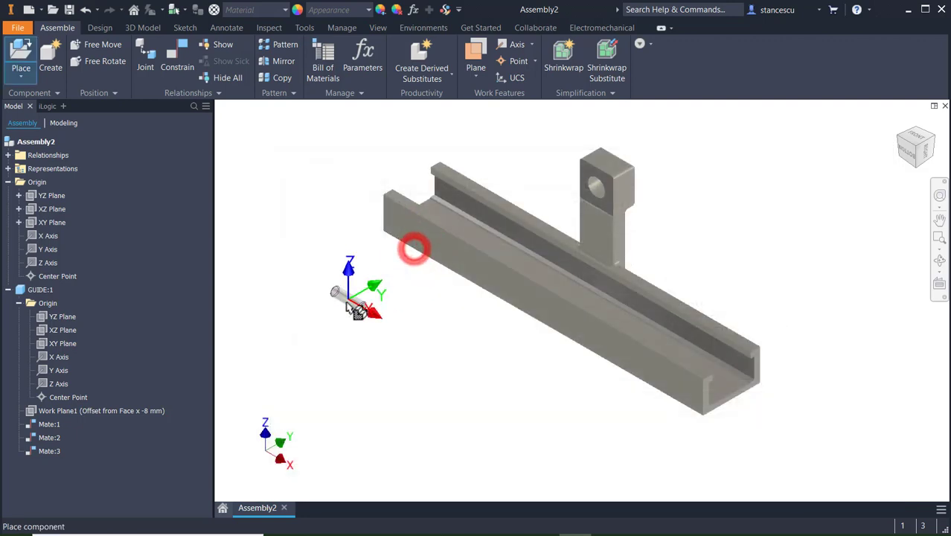
left_click(319, 325)
left_click(343, 306)
key("Escape")
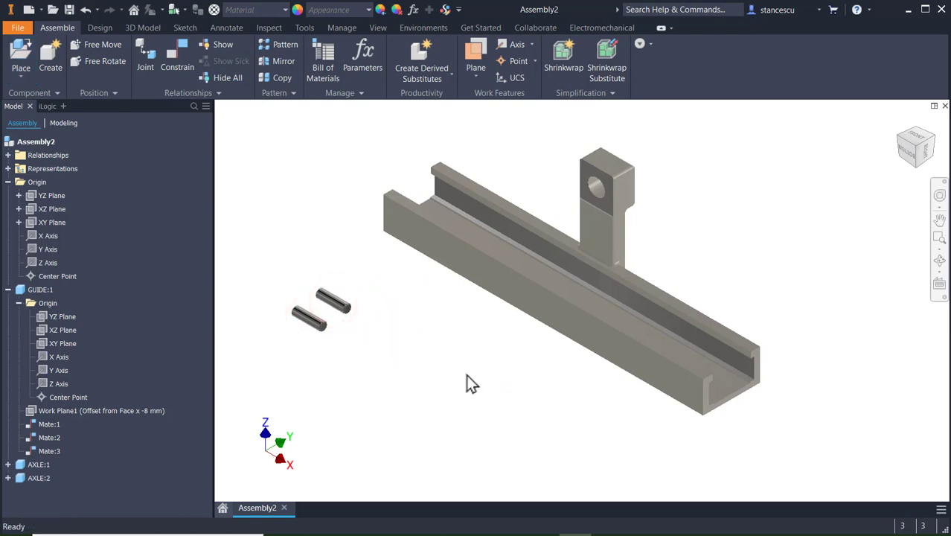
- Place one instance of CRANK.ipt near the two axles
key("p")
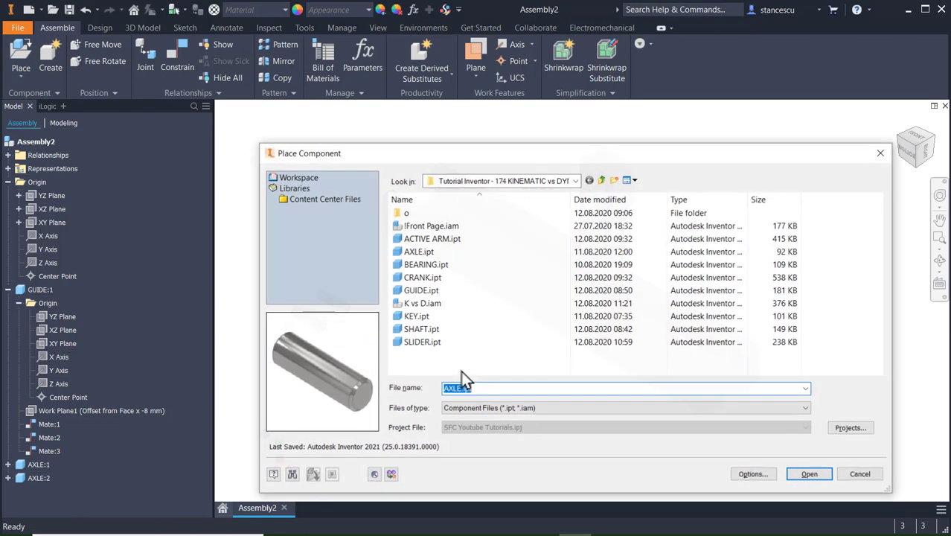
double_click(417, 280)
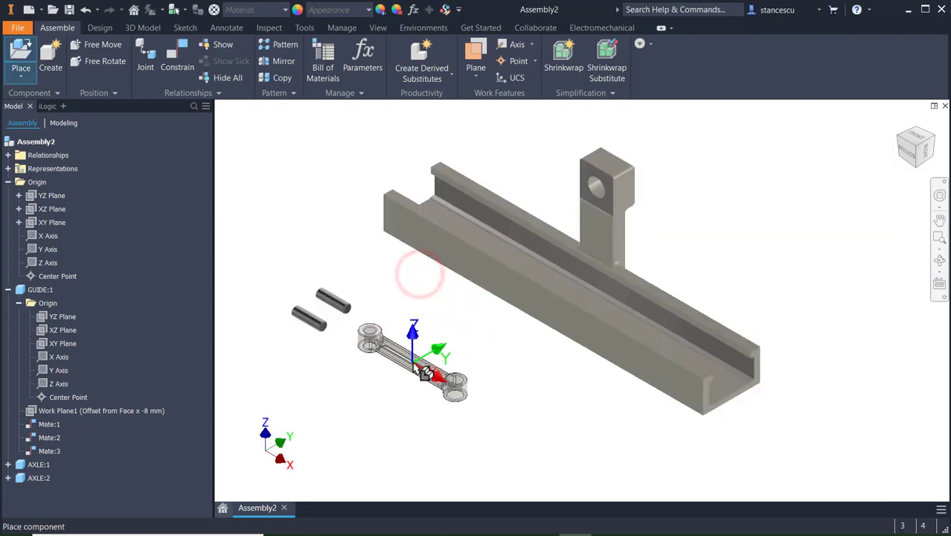
left_click(404, 374)
key("Escape")
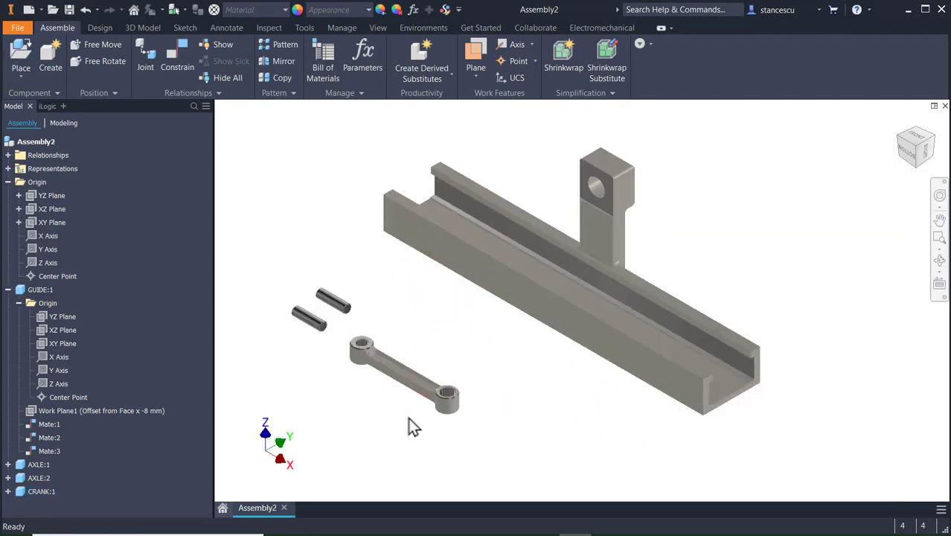
- Place one instance of KEY.ipt in the free space beyond the axles
key("p")
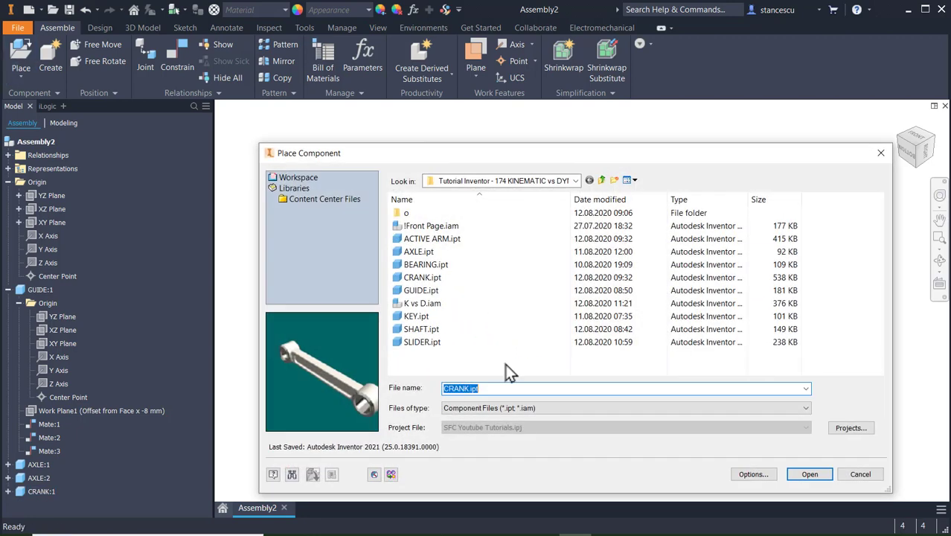
double_click(418, 316)
left_click(315, 245)
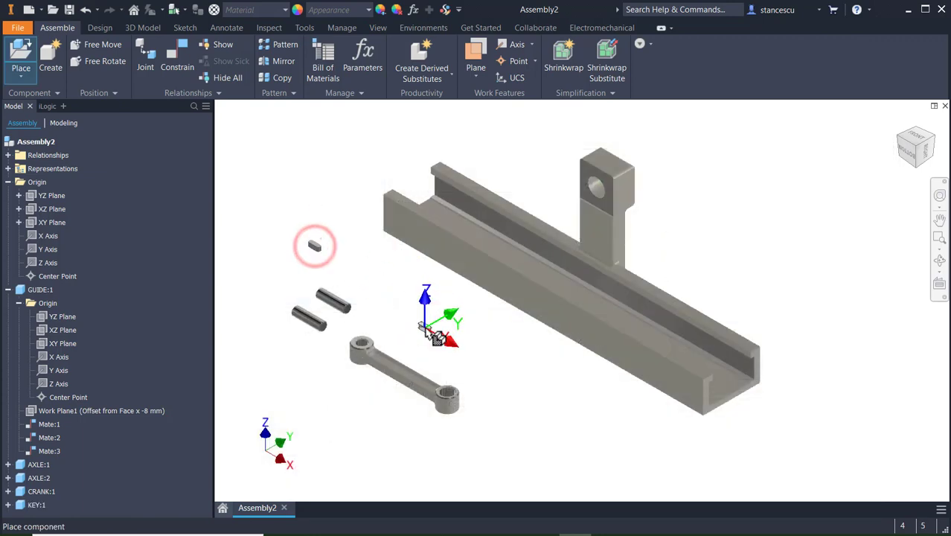
key("Escape")
- Place one instance of ACTIVE ARM.ipt between the crank and the guide
key("p")
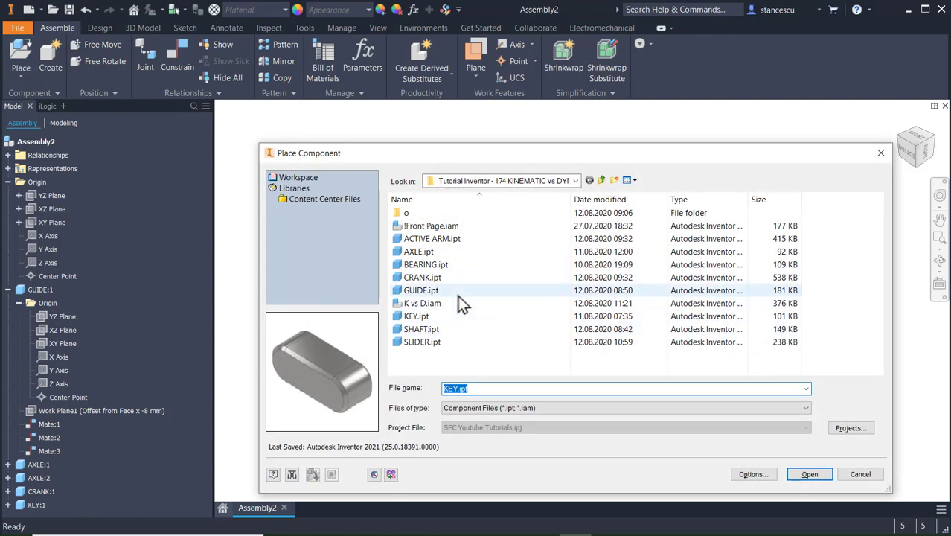
double_click(430, 239)
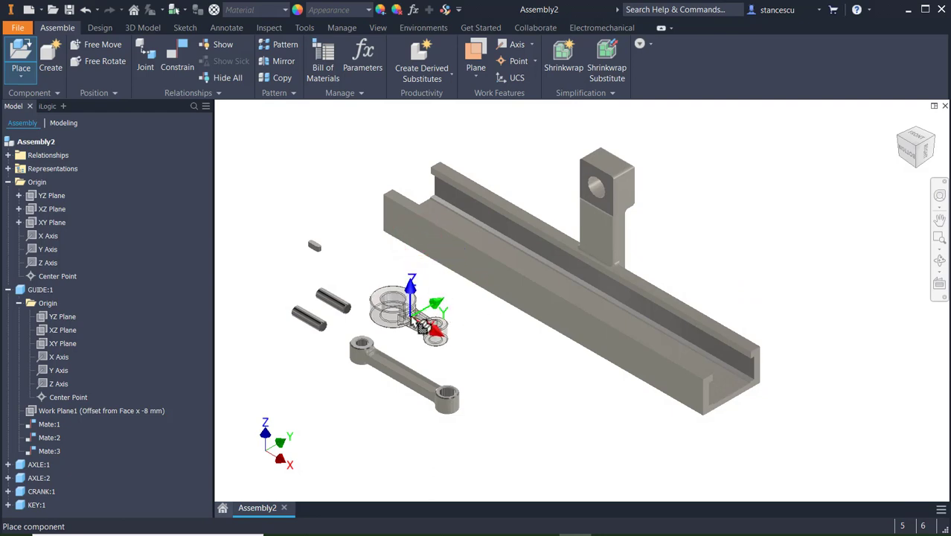
left_click(421, 320)
key("Escape")
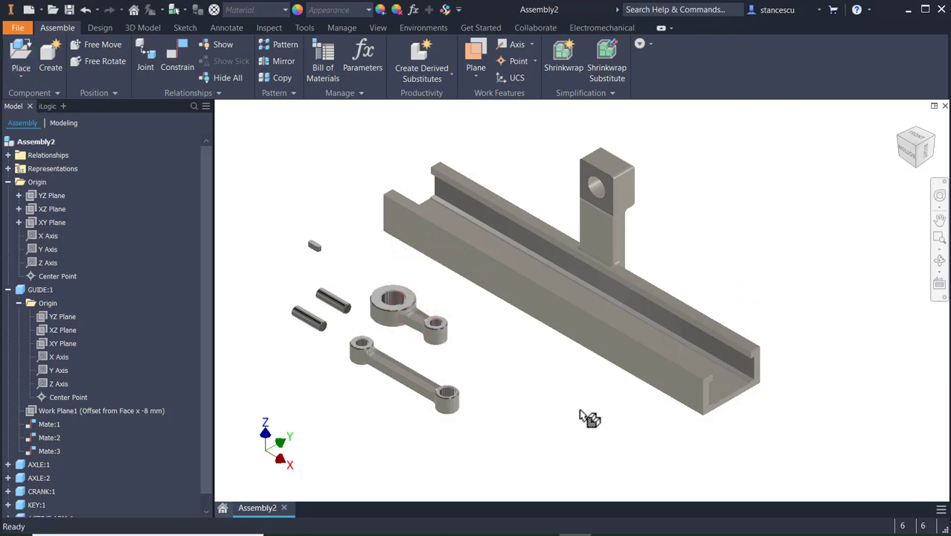
- Place one instance of SHAFT.ipt near the guide's upright bracket with the hole
key("p")
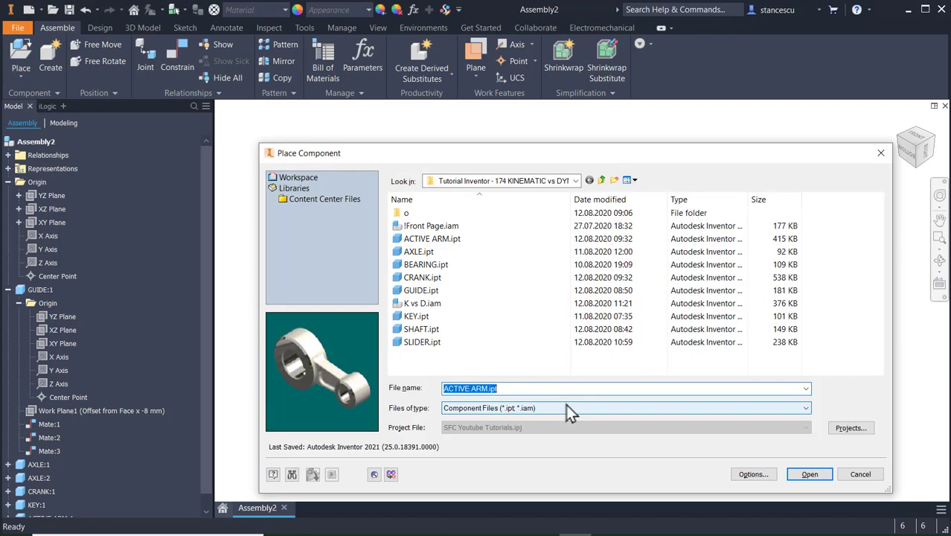
double_click(420, 329)
left_click(731, 242)
key("Escape")
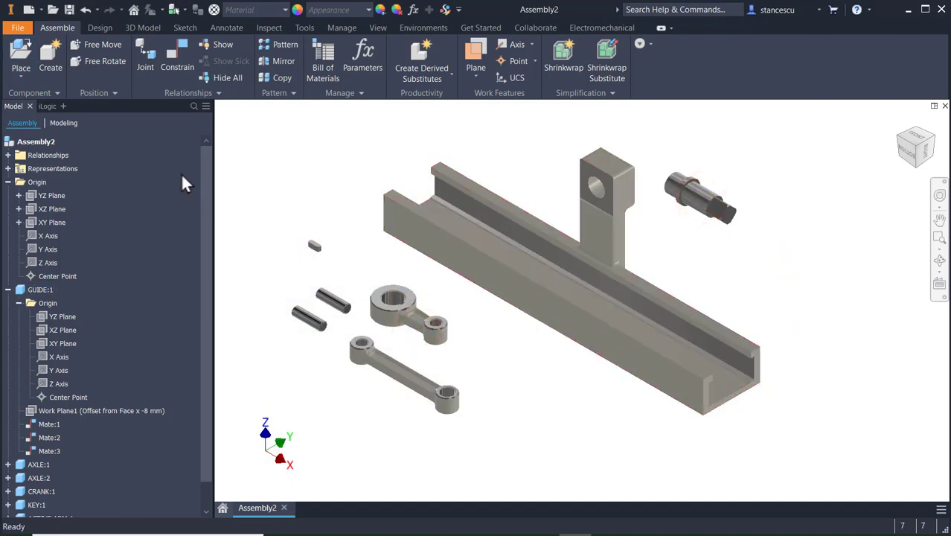
- Add an Insert constraint with 0 mm offset seating the shaft's collar against the hole in the guide's upright bracket
left_click(178, 58)
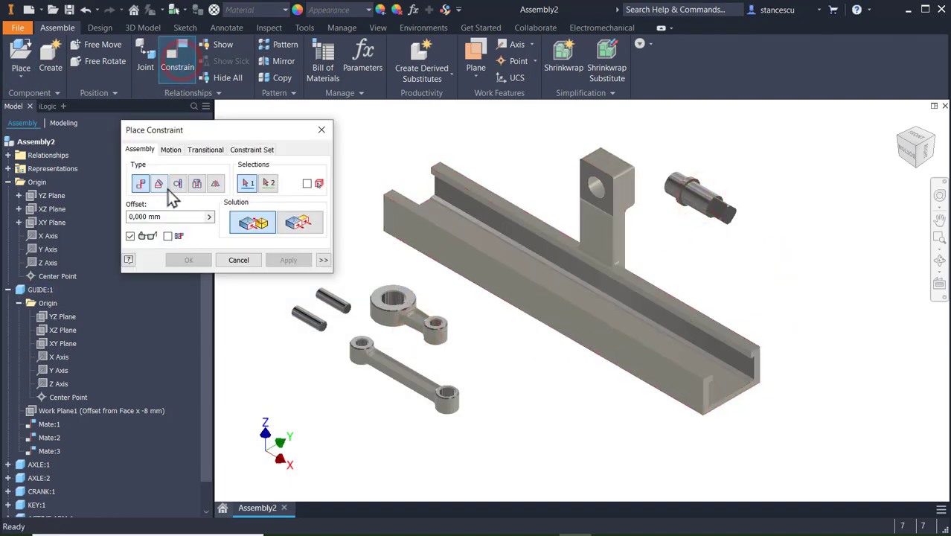
left_click(196, 186)
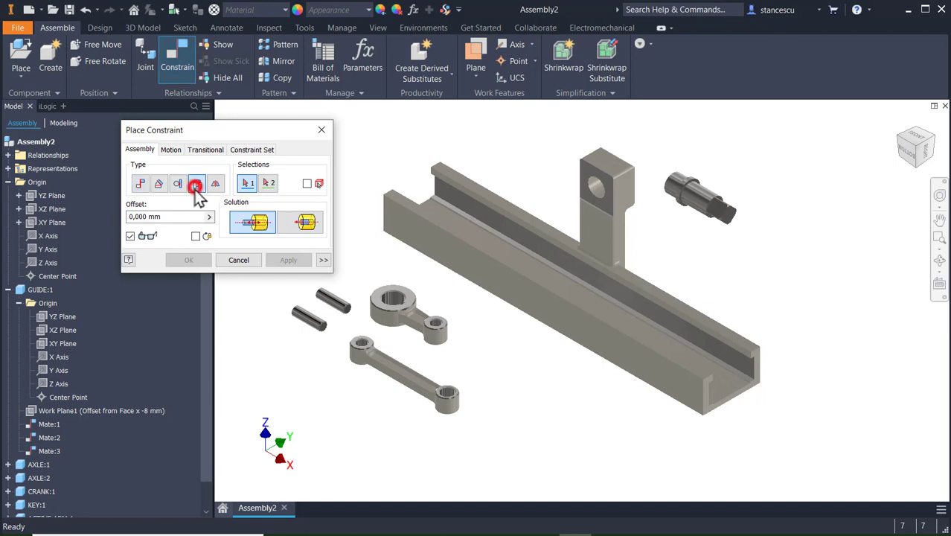
left_click(688, 208)
left_click(600, 186)
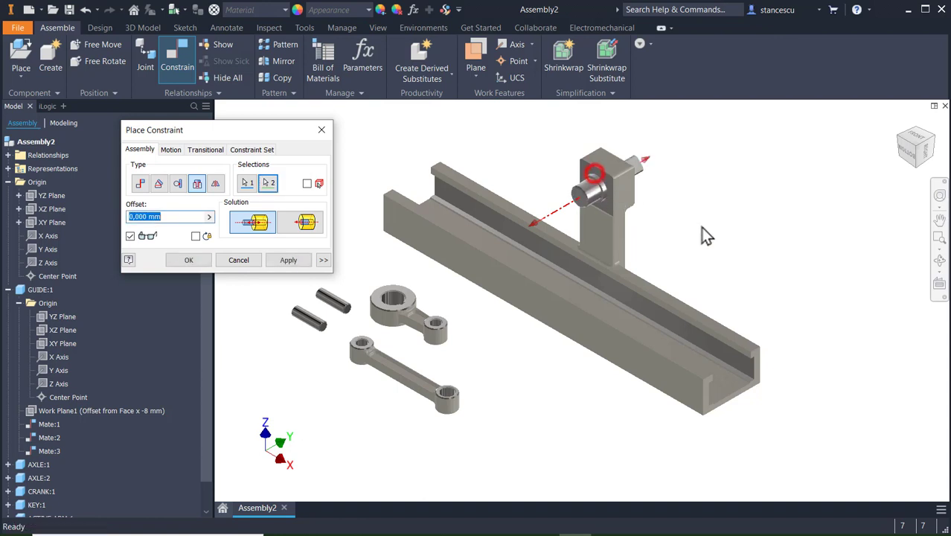
left_click(287, 261)
- Add an Insert constraint with 0 mm offset joining the active arm's large bore to the shaft collar's outer face
scroll(410, 287, "up", 5)
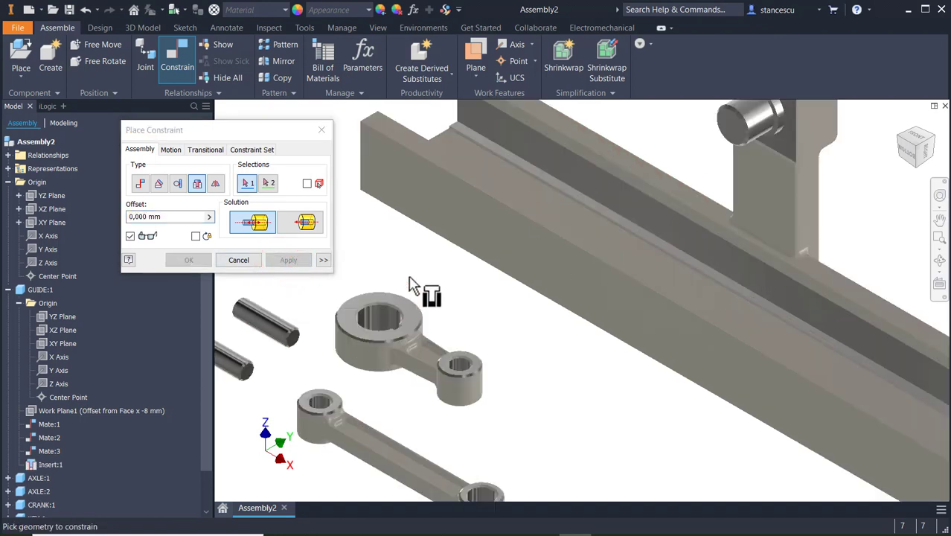
left_click(382, 336)
scroll(510, 314, "down", 3)
scroll(510, 314, "up", 2)
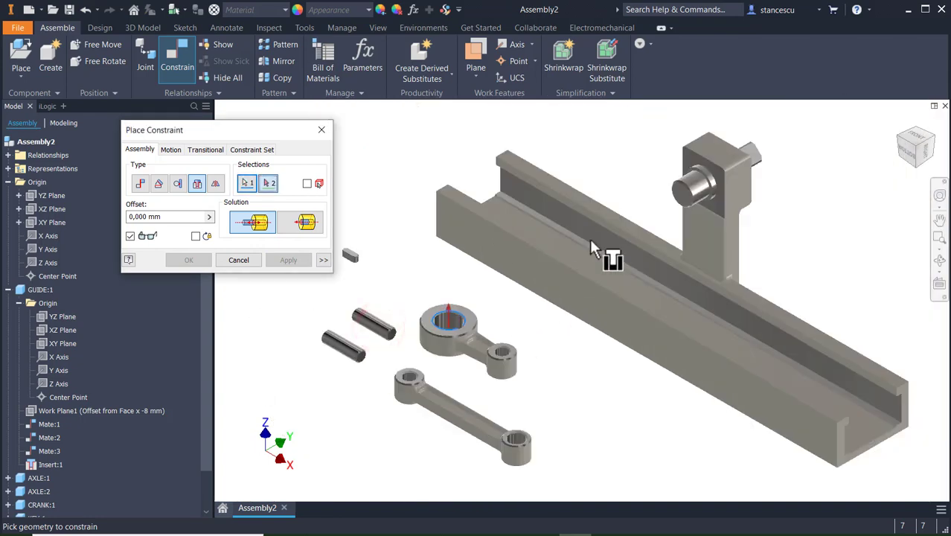
scroll(699, 186, "up", 3)
scroll(712, 185, "up", 2)
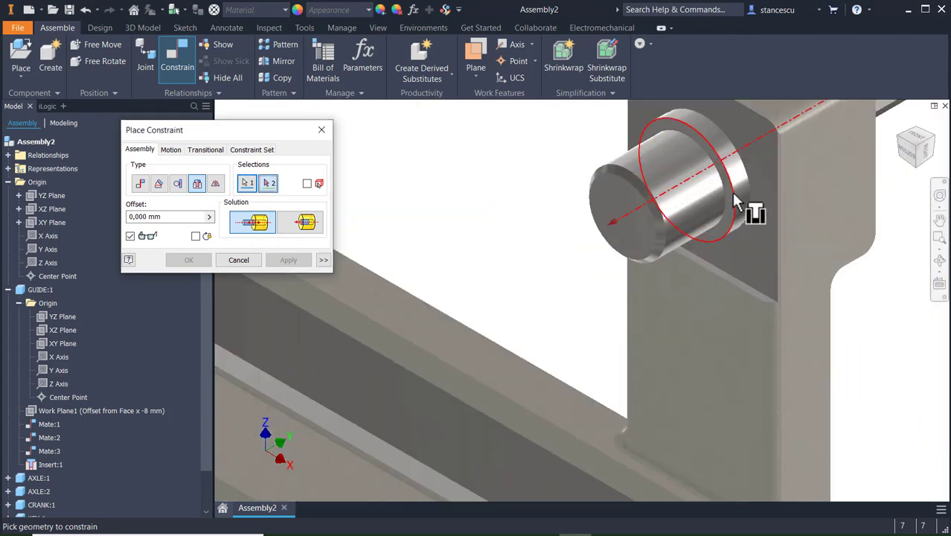
left_click(723, 196)
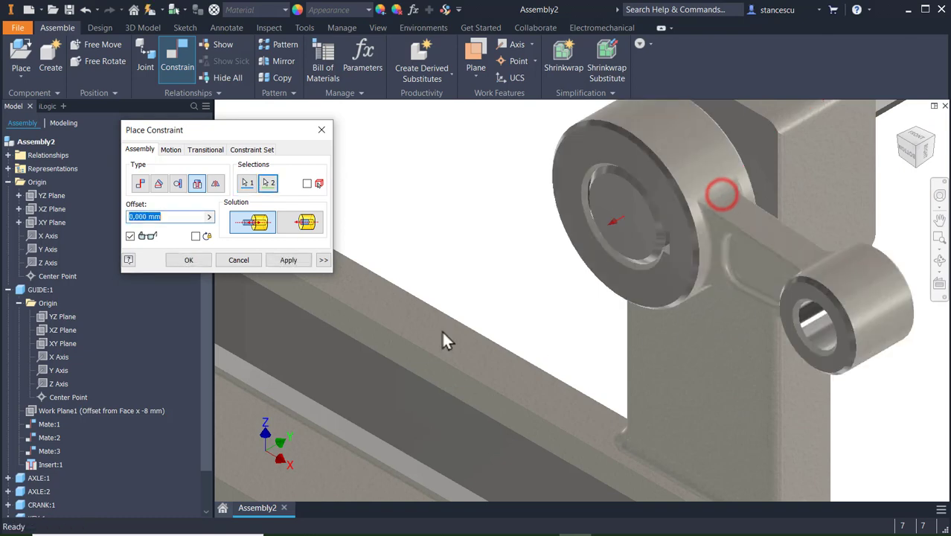
left_click(290, 260)
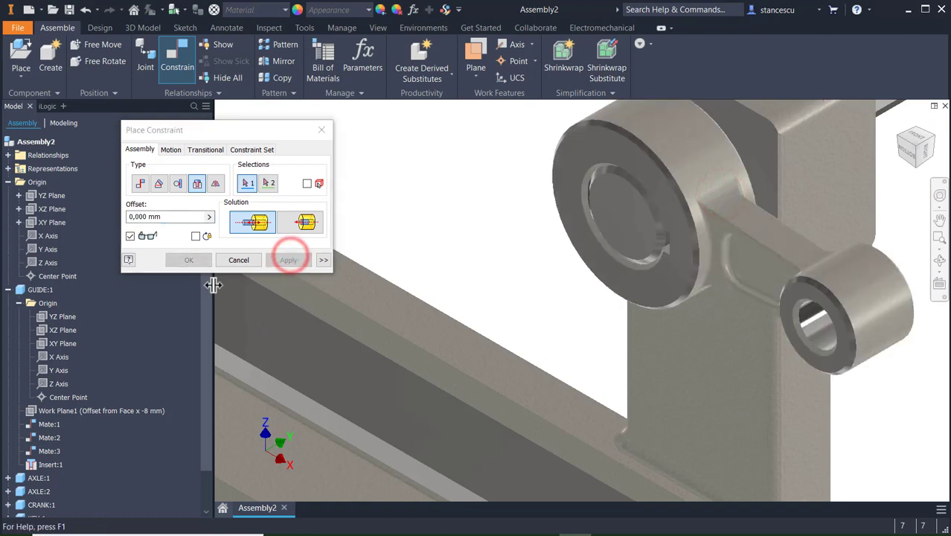
left_click(246, 260)
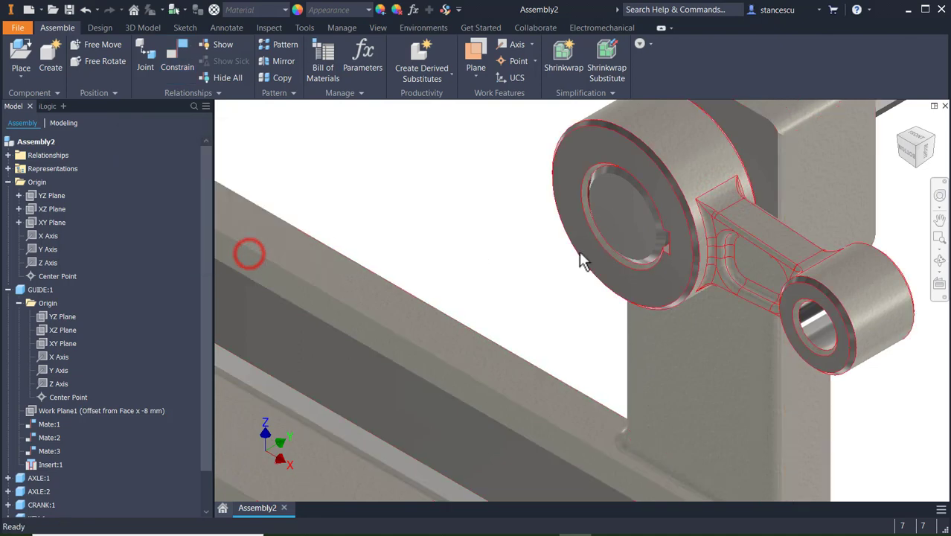
- Hide the active arm to expose the shaft's keyway
scroll(714, 251, "up", 4)
middle_click_drag(643, 265, 559, 285, "shift")
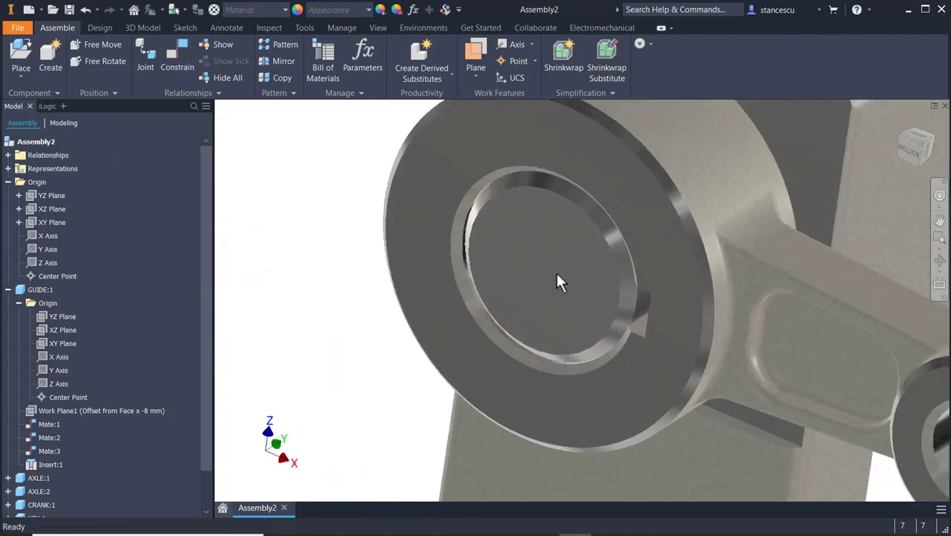
middle_click_drag(608, 247, 617, 308, "shift")
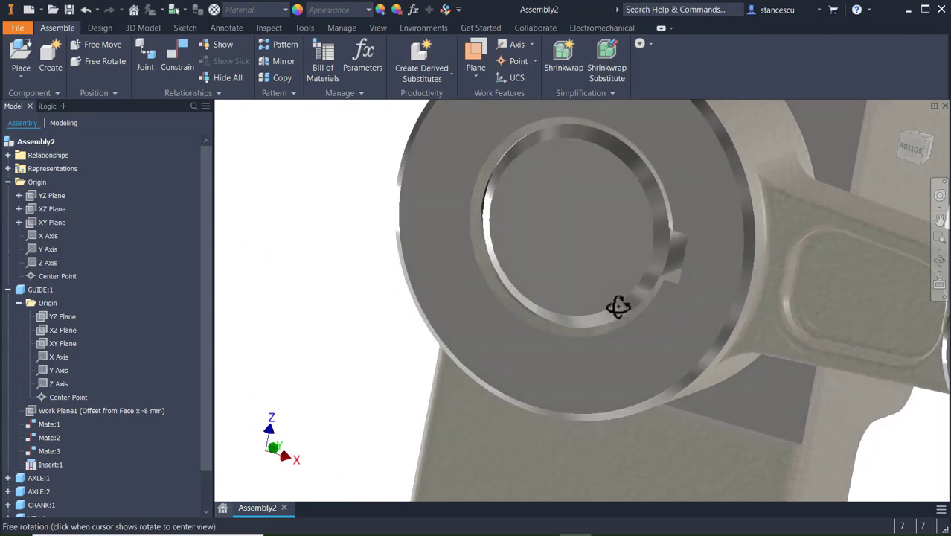
scroll(640, 243, "up", 3)
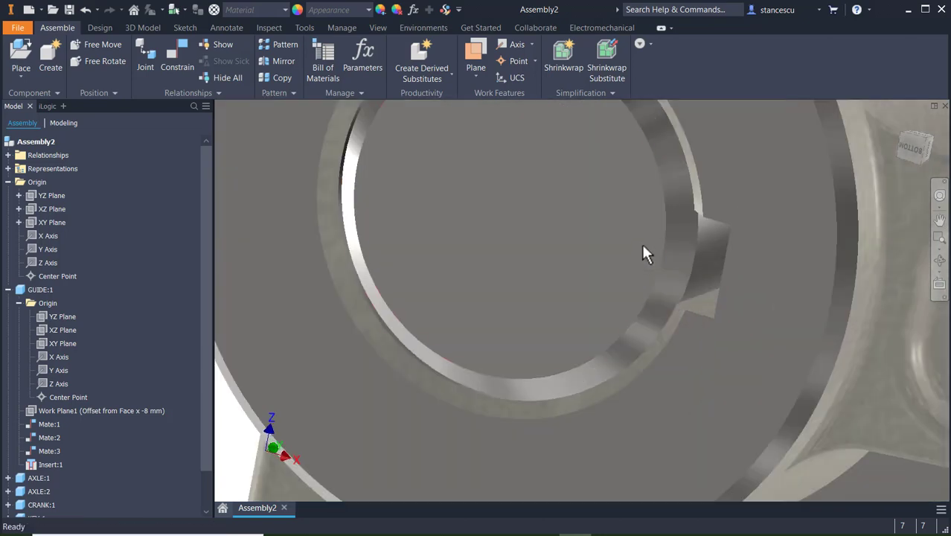
left_click(689, 239)
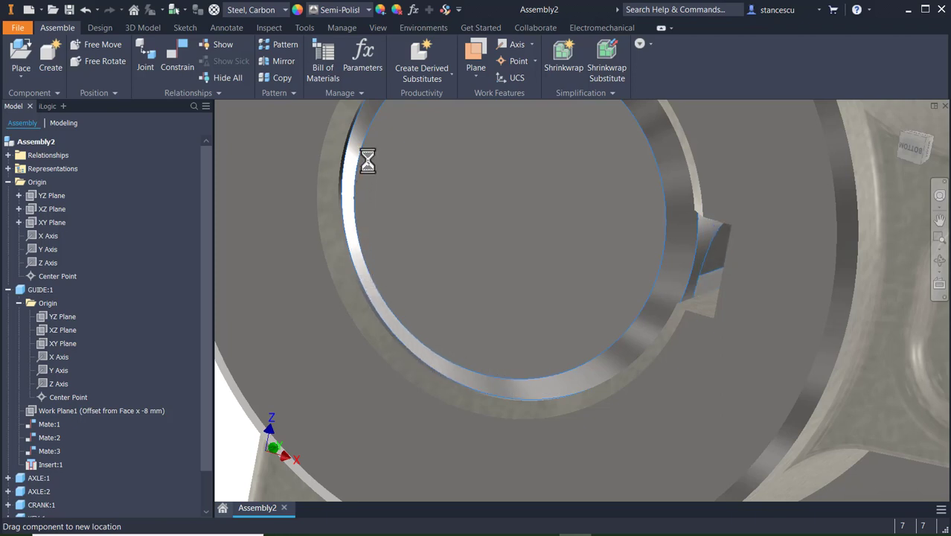
scroll(558, 264, "down", 5)
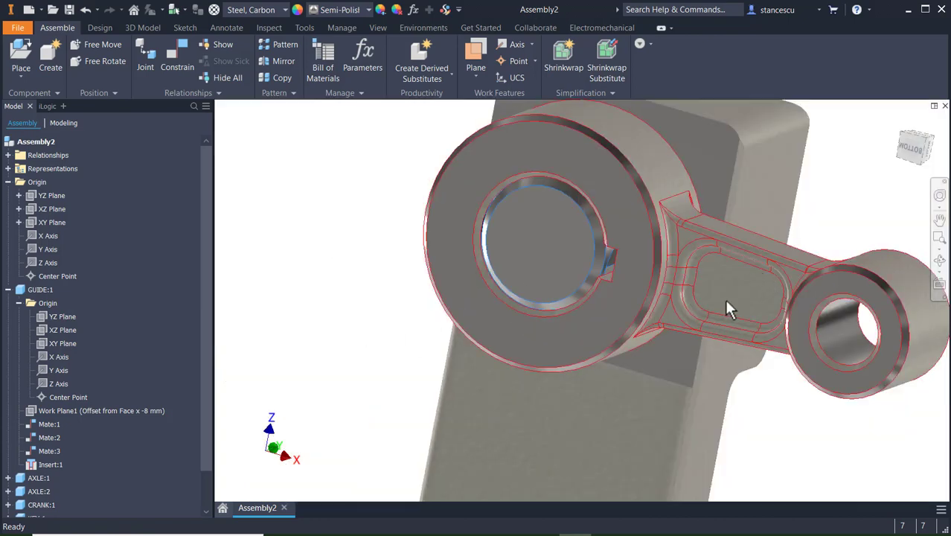
right_click(725, 305)
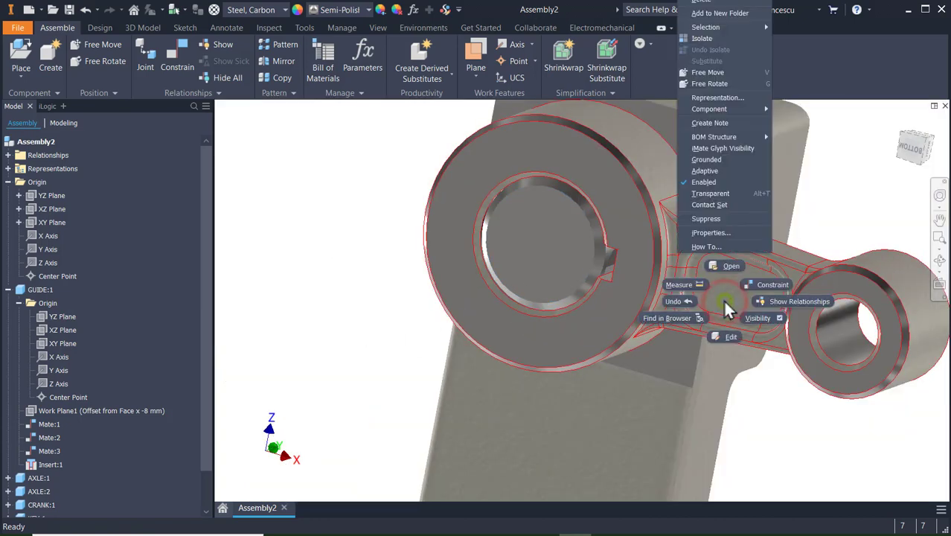
left_click(764, 319)
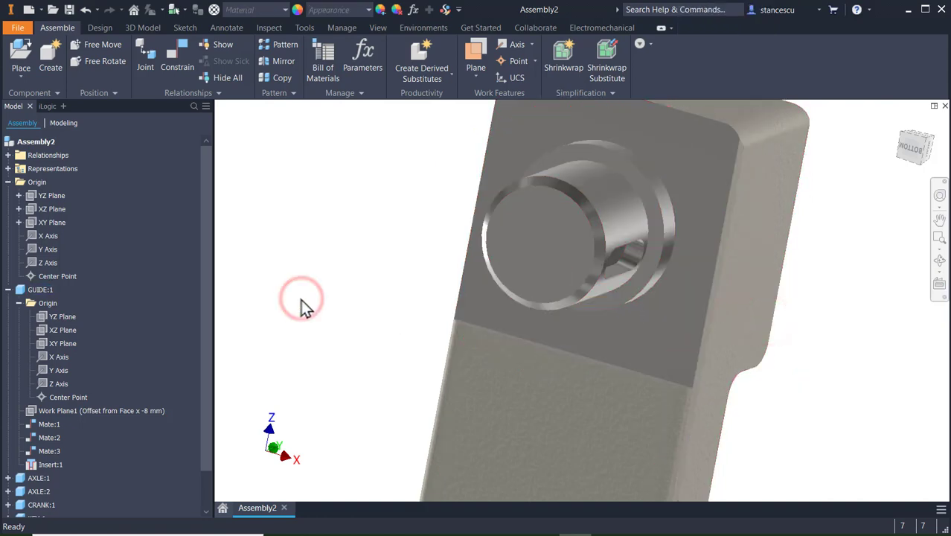
- Mate the key's flat face to the floor of the shaft's keyway with 0 mm offset
left_click(179, 52)
scroll(384, 318, "down", 3)
middle_click_drag(364, 282, 751, 205)
middle_click_drag(446, 333, 647, 257)
scroll(513, 216, "up", 6)
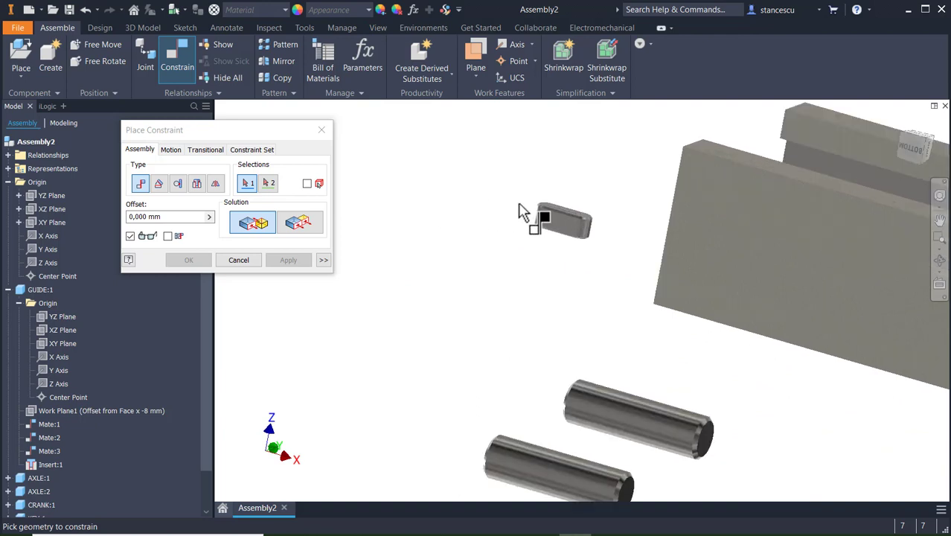
left_click(616, 225)
scroll(811, 251, "down", 5)
scroll(779, 258, "up", 5)
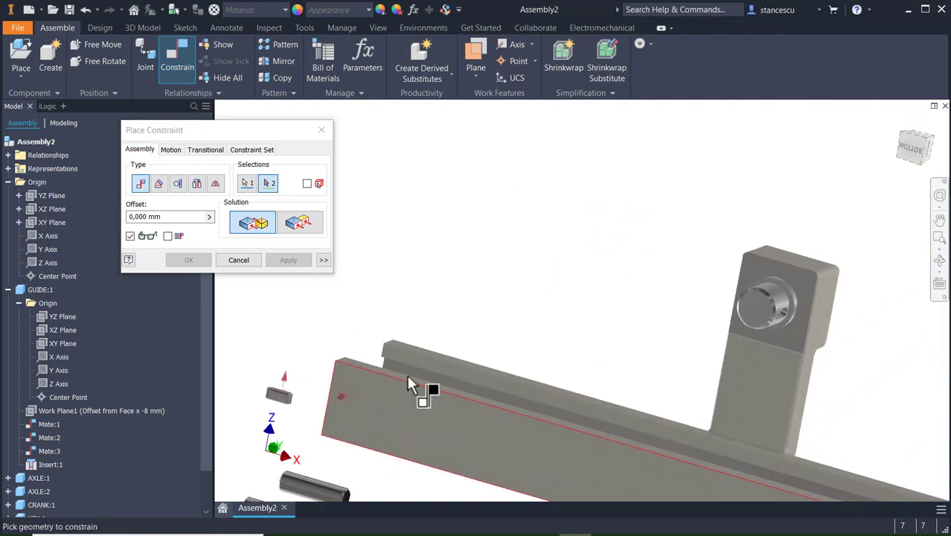
scroll(786, 303, "up", 4)
scroll(732, 367, "up", 3)
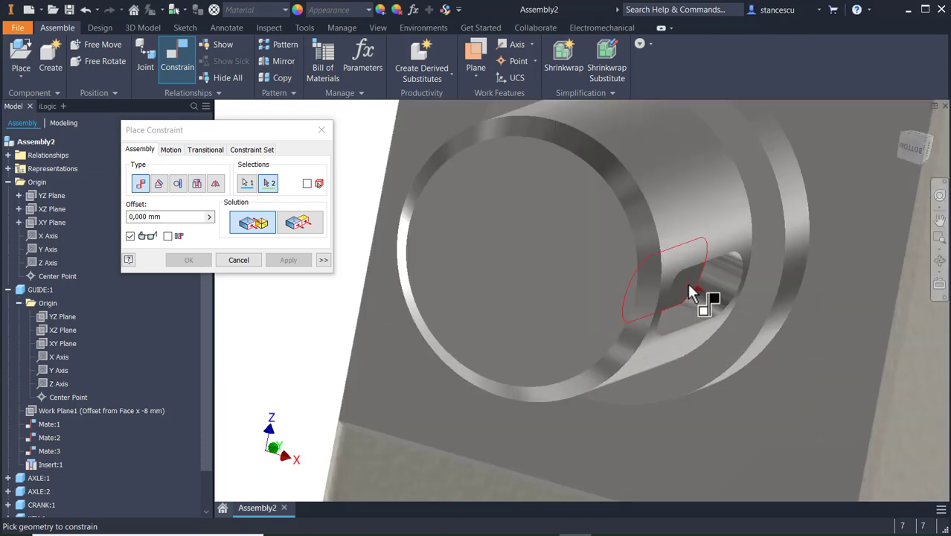
left_click(688, 285)
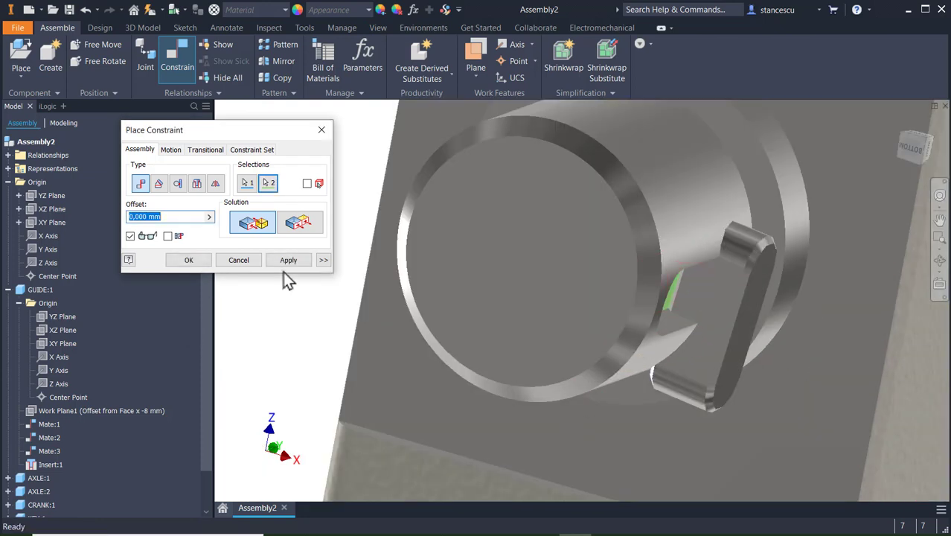
left_click(288, 260)
- Mate the axis of one rounded key end to the rounded keyway end near the shaft's free end, with 0 mm offset
middle_click_drag(583, 384, 536, 364, "shift")
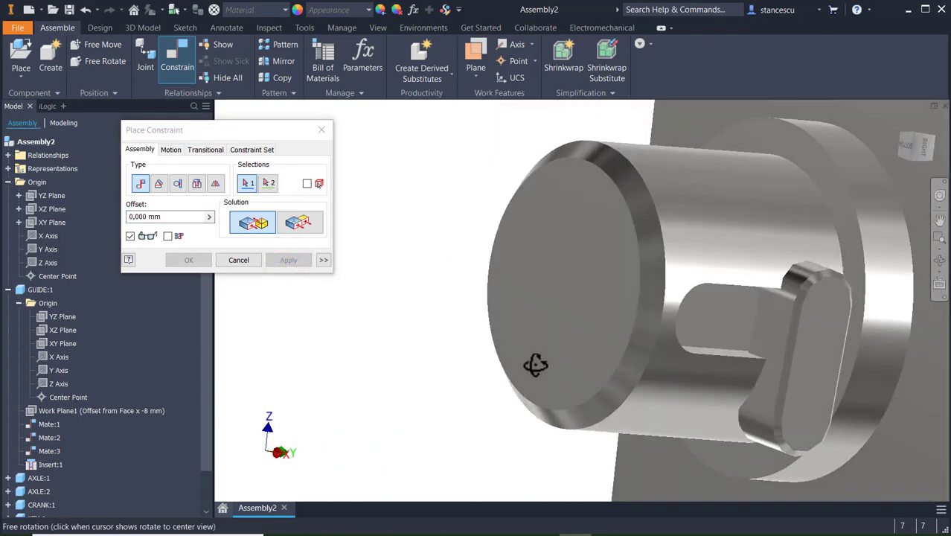
left_click(805, 274)
middle_click_drag(726, 360, 641, 335, "shift")
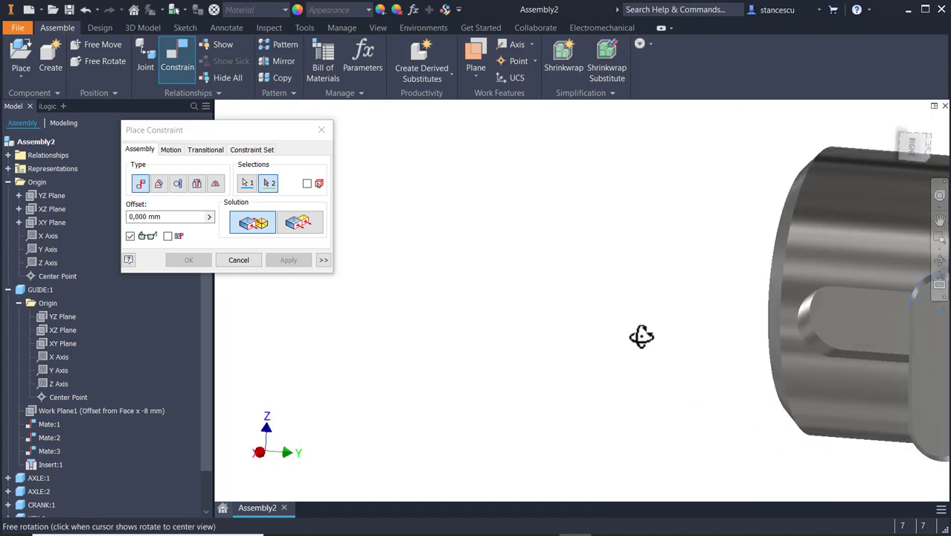
left_click(806, 318)
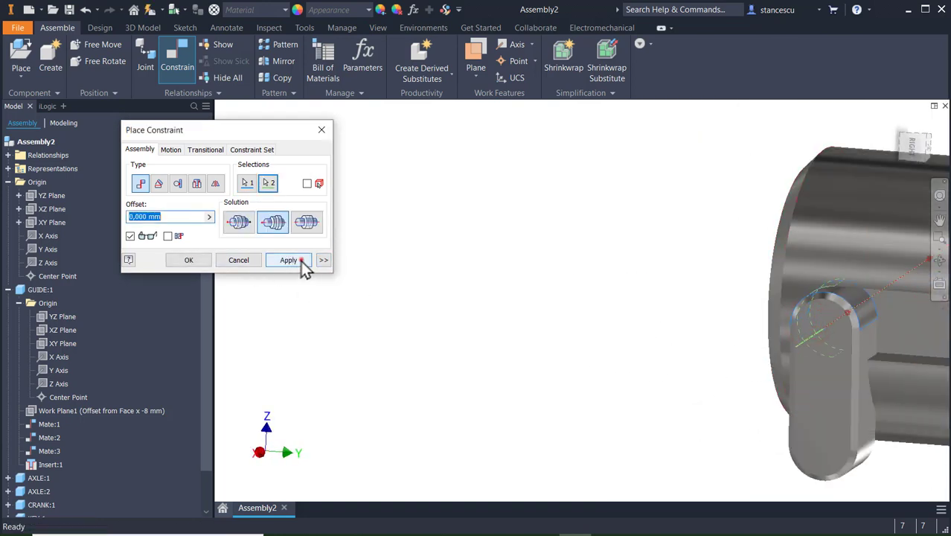
left_click(295, 260)
- Mate the axis of the key's other rounded end to the keyway end nearest the shaft collar, with 0 mm offset
middle_click_drag(515, 323, 380, 200, "shift")
middle_click_drag(624, 351, 700, 327, "shift")
left_click(725, 463)
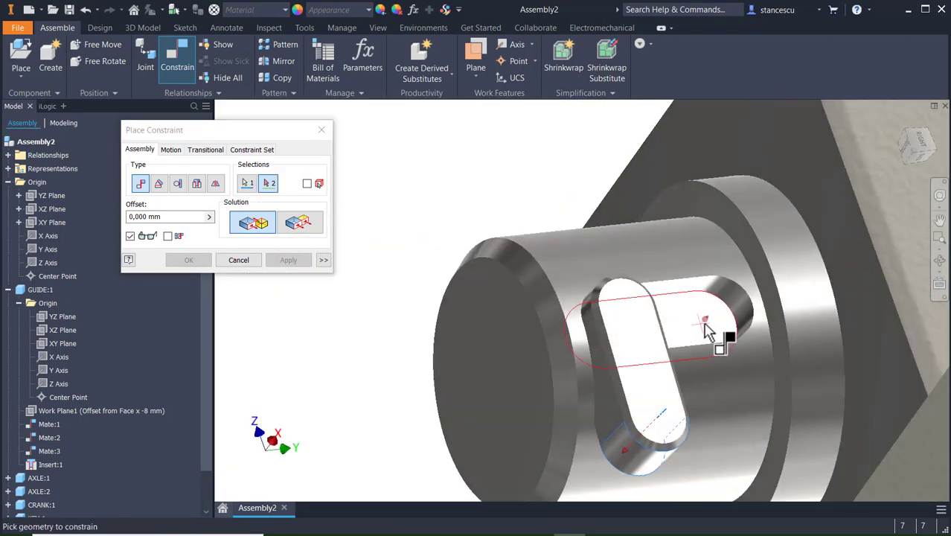
left_click(752, 312)
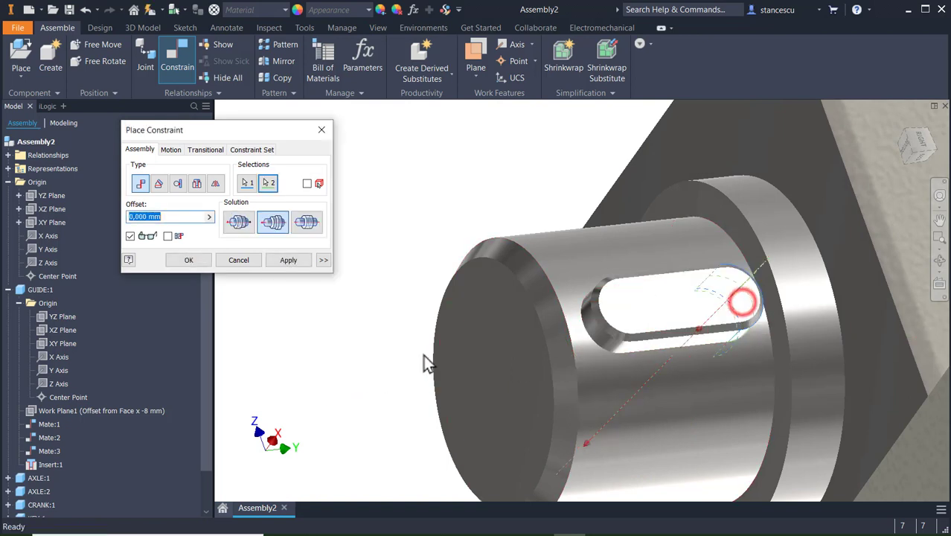
left_click(204, 259)
left_click(276, 300)
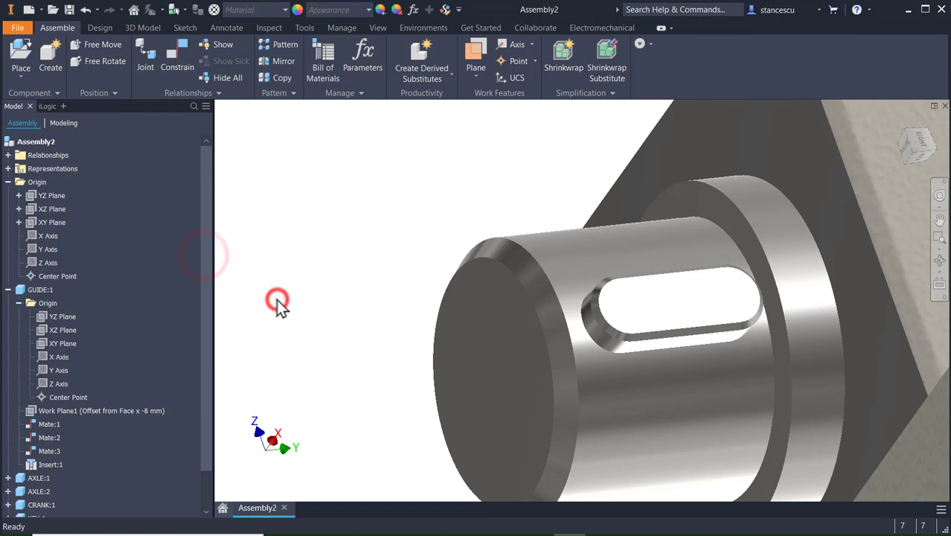
- Restore the home view and make ACTIVE ARM:1 visible again
key("F6")
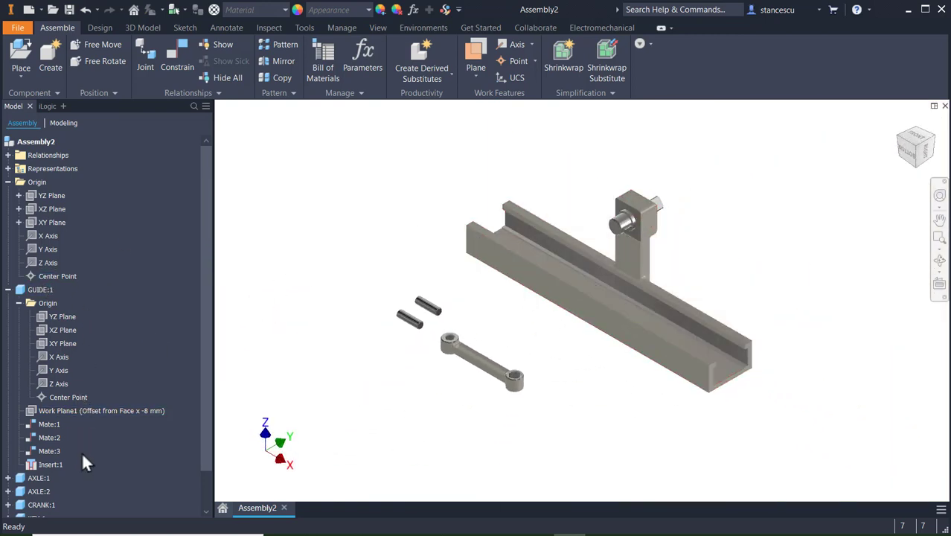
scroll(102, 433, "down", 3)
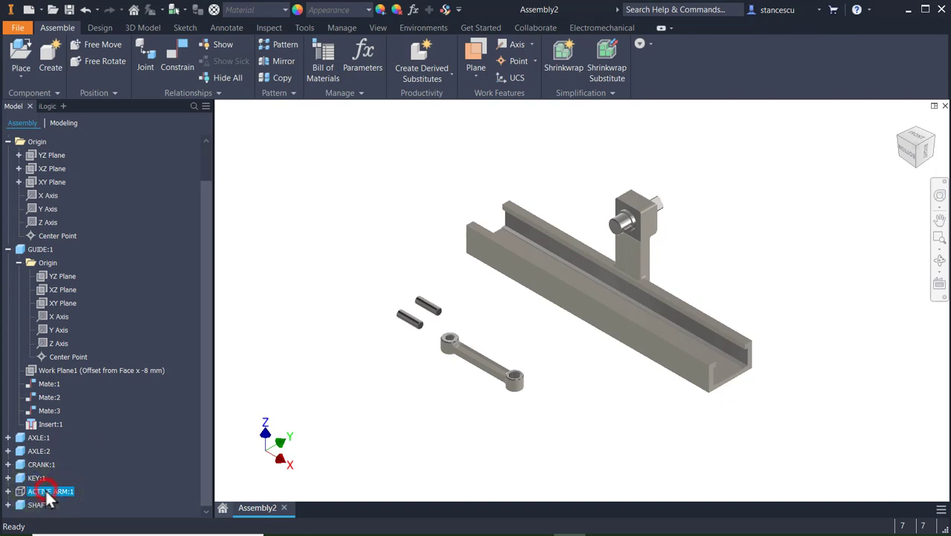
right_click(48, 497)
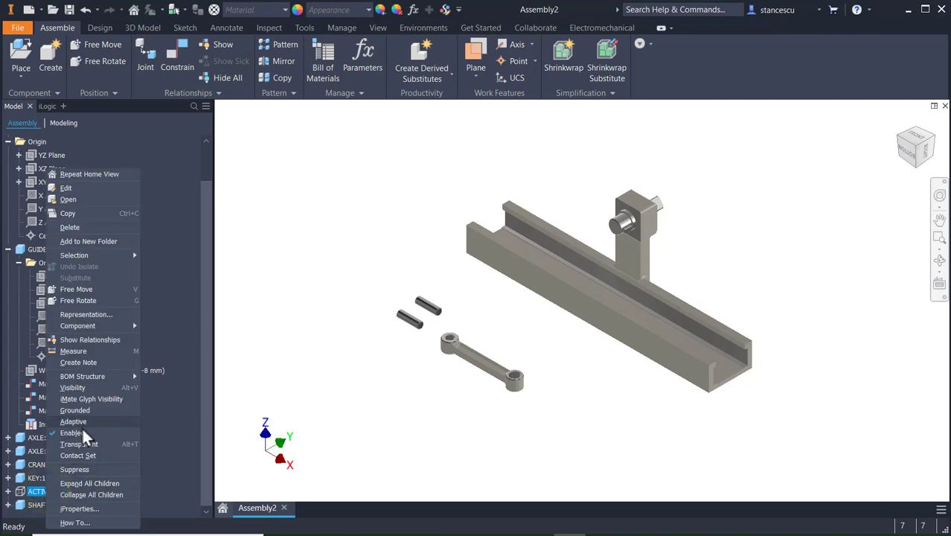
left_click(76, 386)
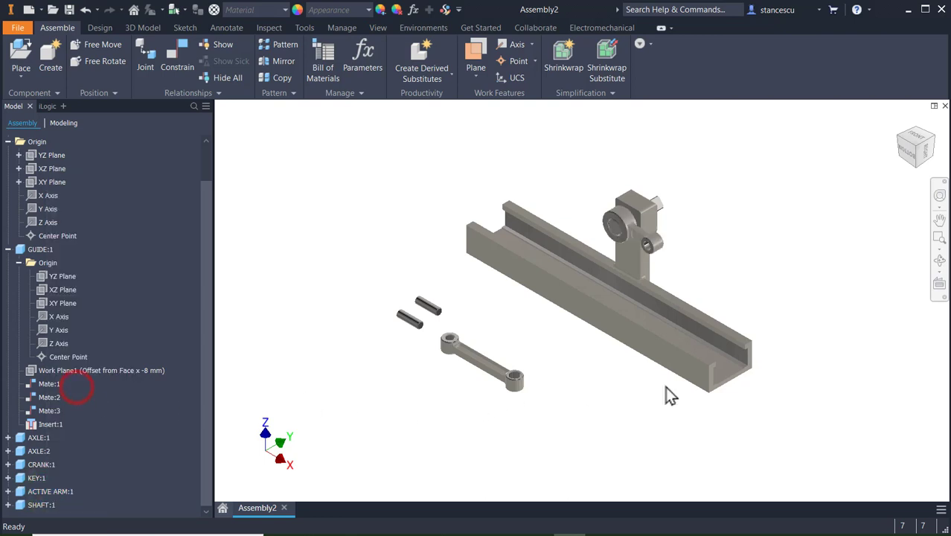
- Insert-constrain the hole at one end of CRANK:1 to the outer face hole at the active arm's free end with 0 mm offset
scroll(577, 375, "up", 2)
scroll(560, 359, "down", 1)
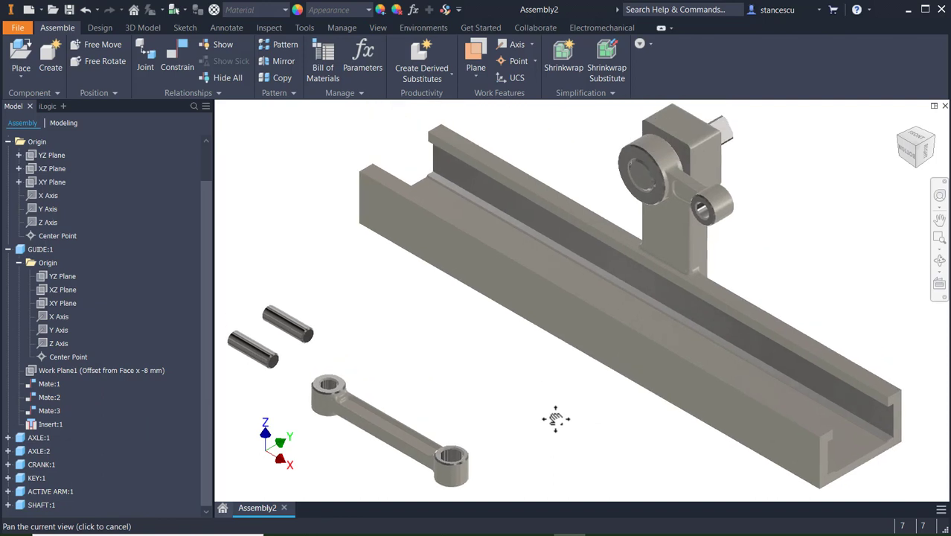
left_click(178, 54)
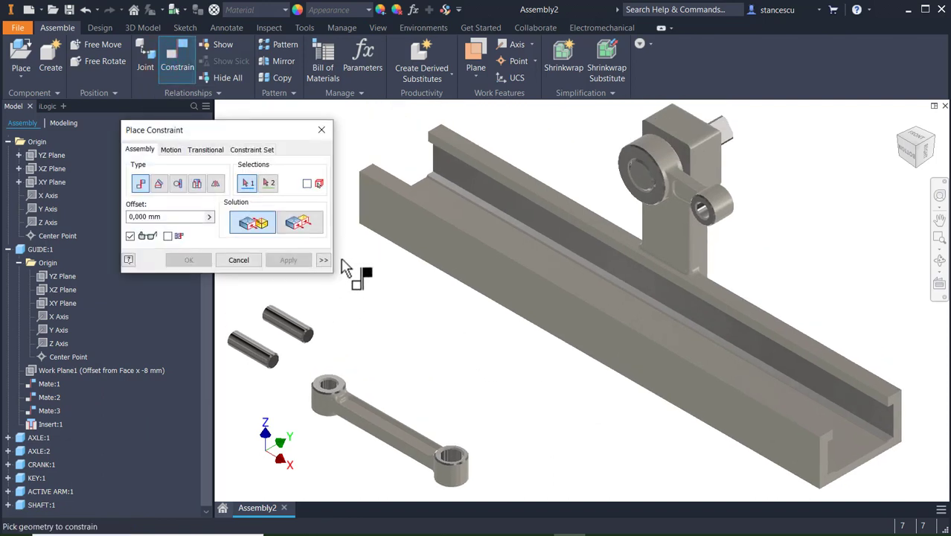
left_click(196, 183)
scroll(361, 357, "up", 5)
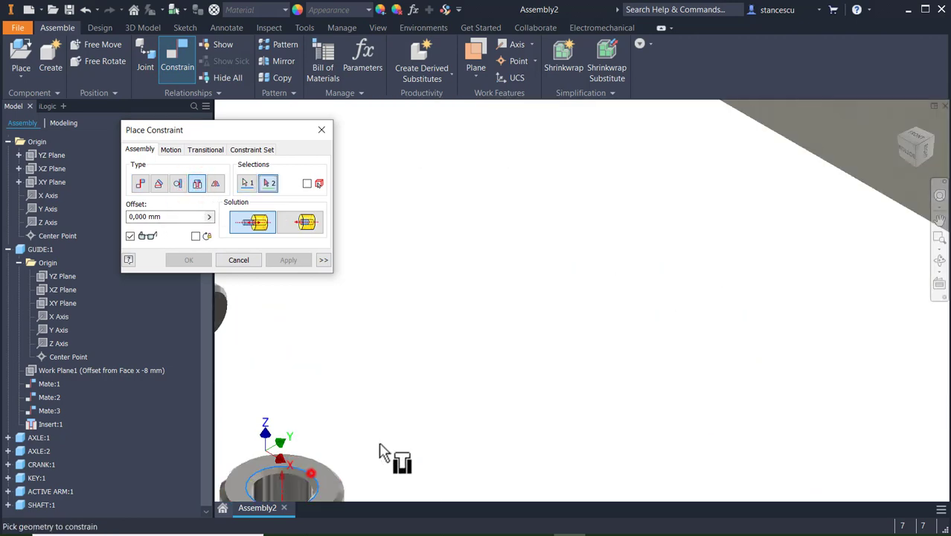
left_click(311, 471)
scroll(433, 318, "down", 3)
scroll(683, 270, "down", 3)
middle_click_drag(607, 270, 512, 455)
scroll(667, 240, "down", 2)
scroll(503, 389, "up", 5)
scroll(505, 254, "up", 2)
middle_click_drag(505, 255, 640, 535)
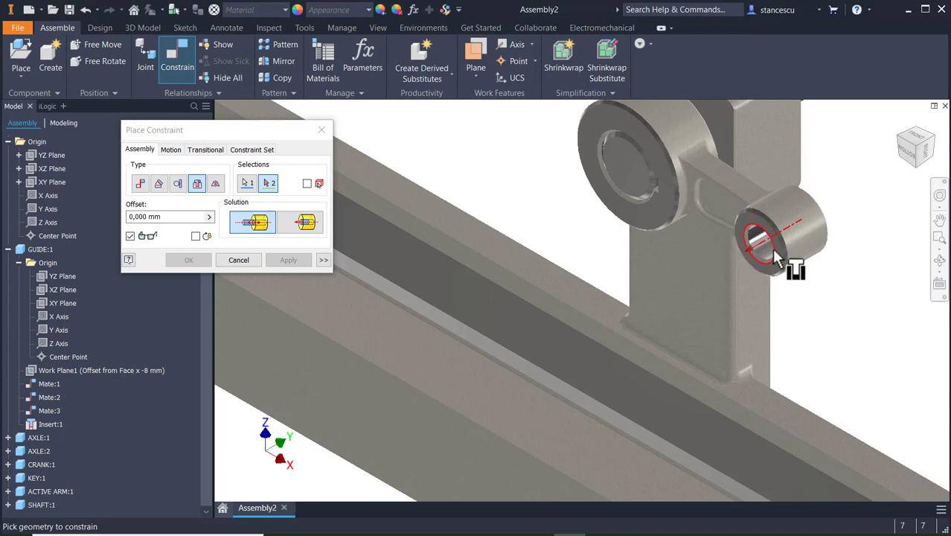
left_click(770, 274)
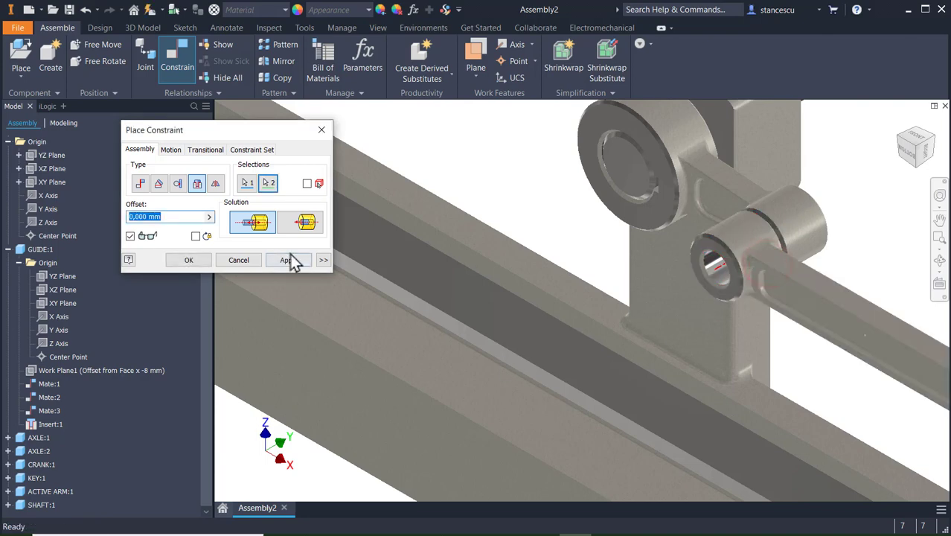
left_click(288, 260)
scroll(494, 378, "down", 2)
middle_click_drag(495, 378, 474, 233)
scroll(442, 340, "down", 2)
middle_click_drag(441, 339, 613, 252)
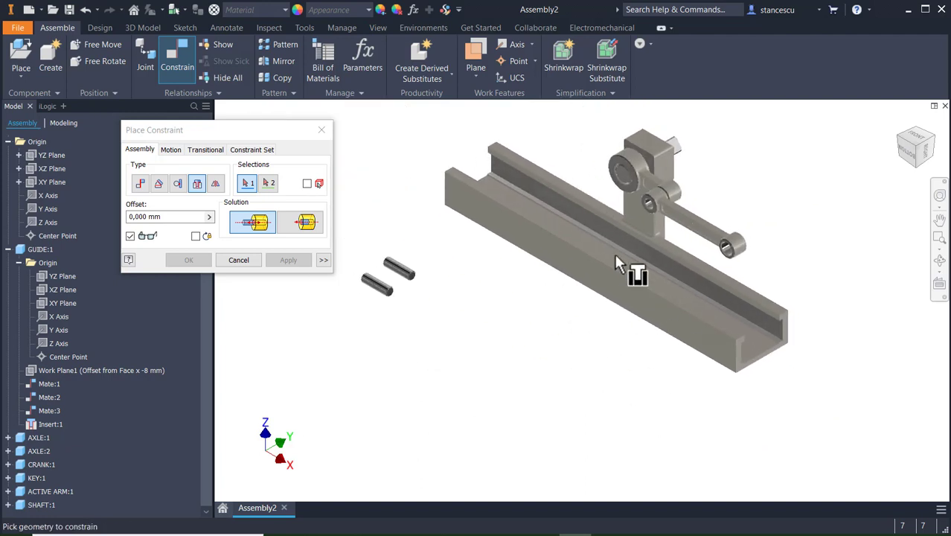
left_click(238, 260)
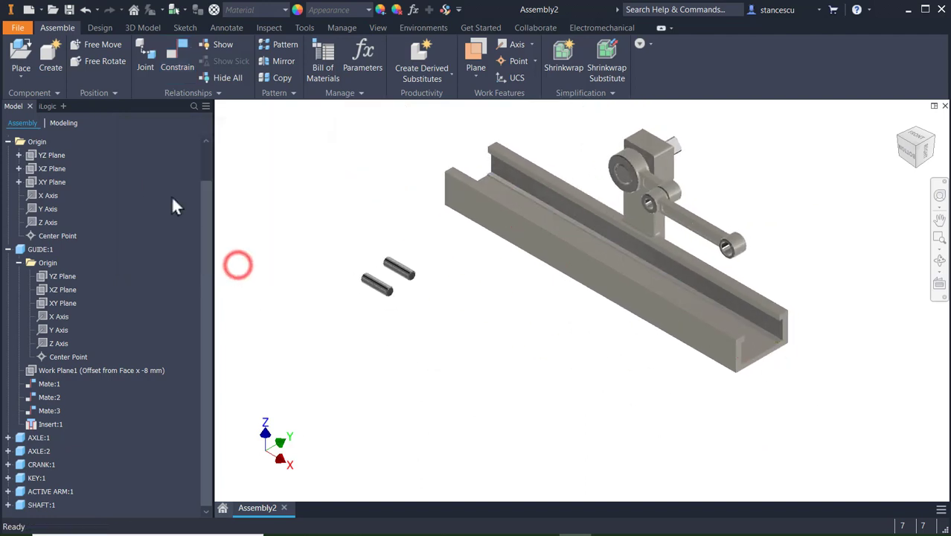
- Place one instance of SLIDER.ipt in front of the guide
left_click(23, 52)
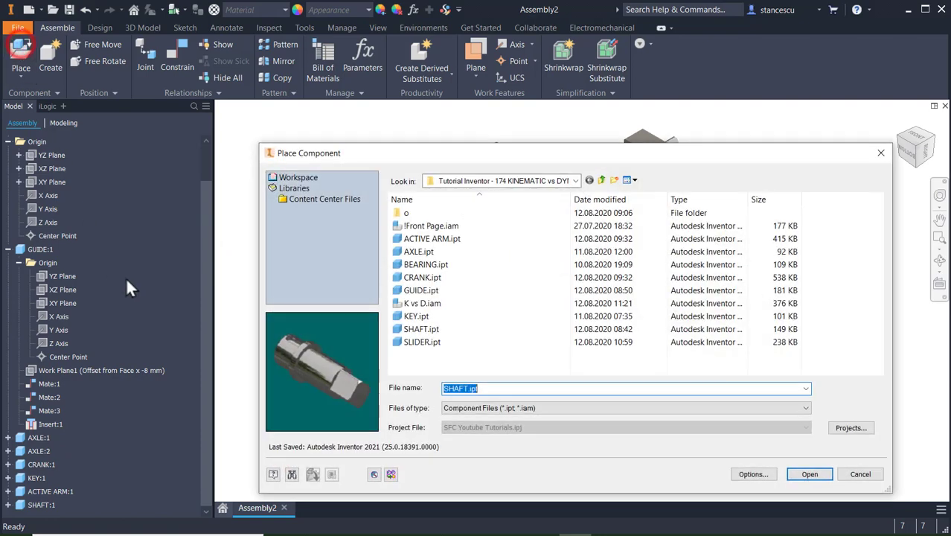
double_click(401, 341)
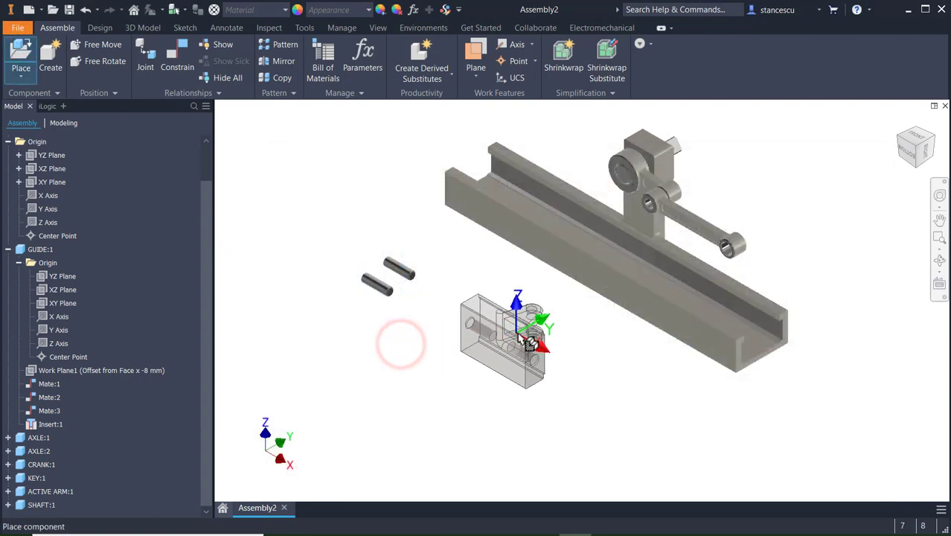
left_click(528, 341)
key("Escape")
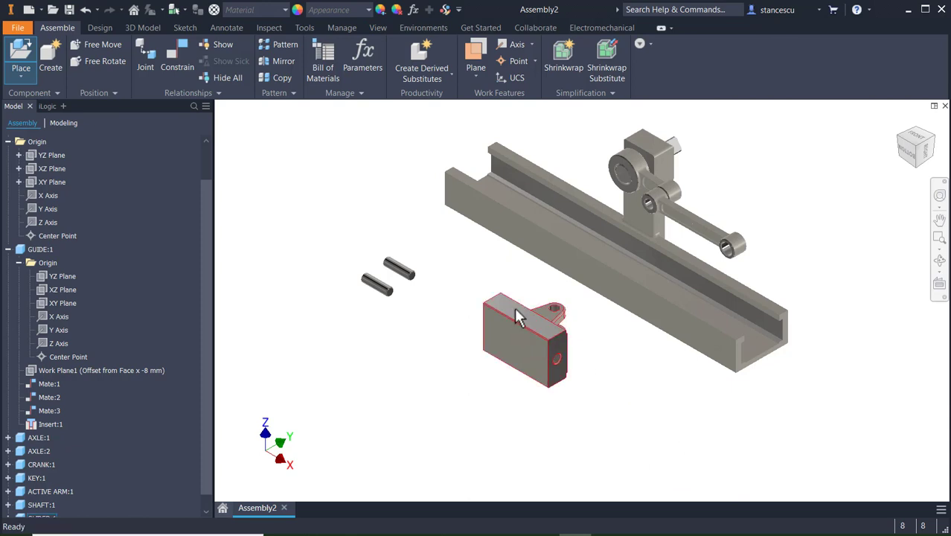
- Mate the slider's large flat underside to the narrow raised strip along the guide channel's floor with 0 mm offset
left_click(177, 58)
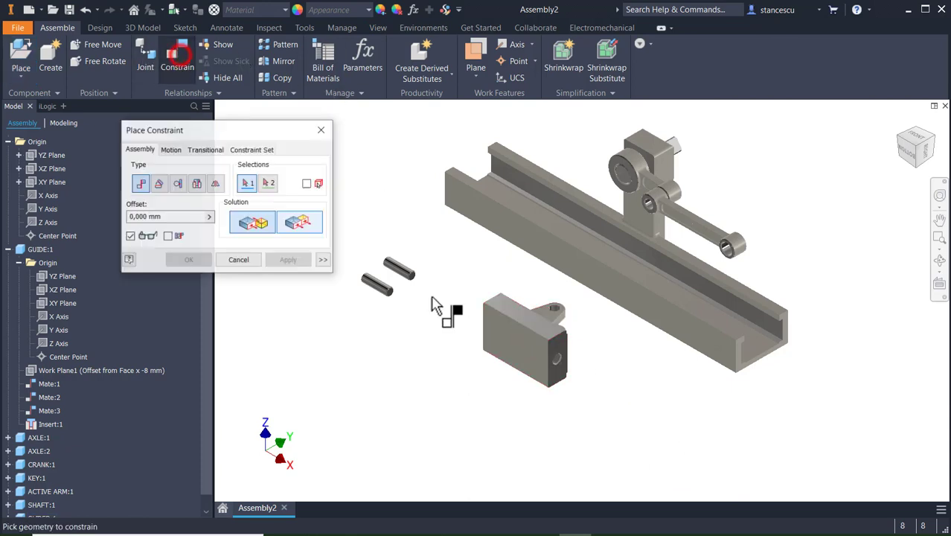
left_click(506, 349)
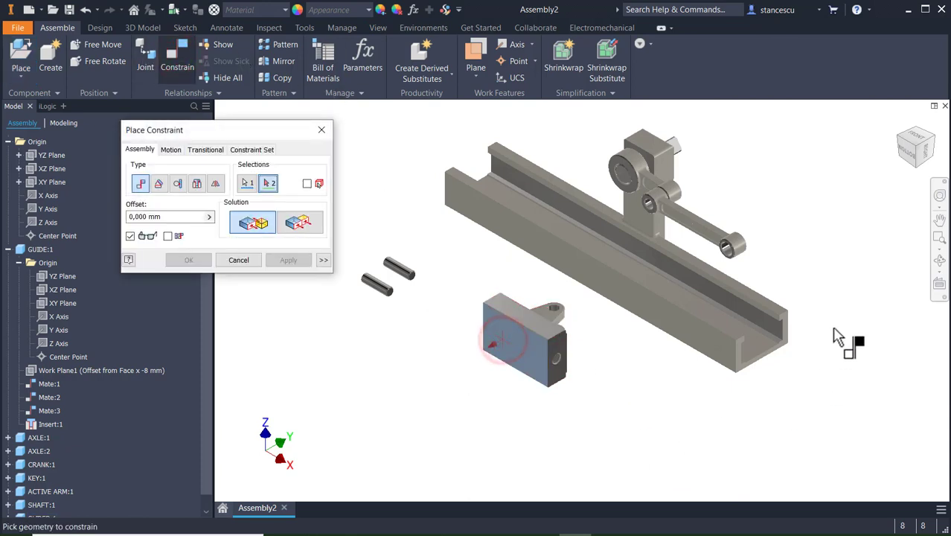
scroll(818, 339, "up", 5)
scroll(760, 344, "up", 3)
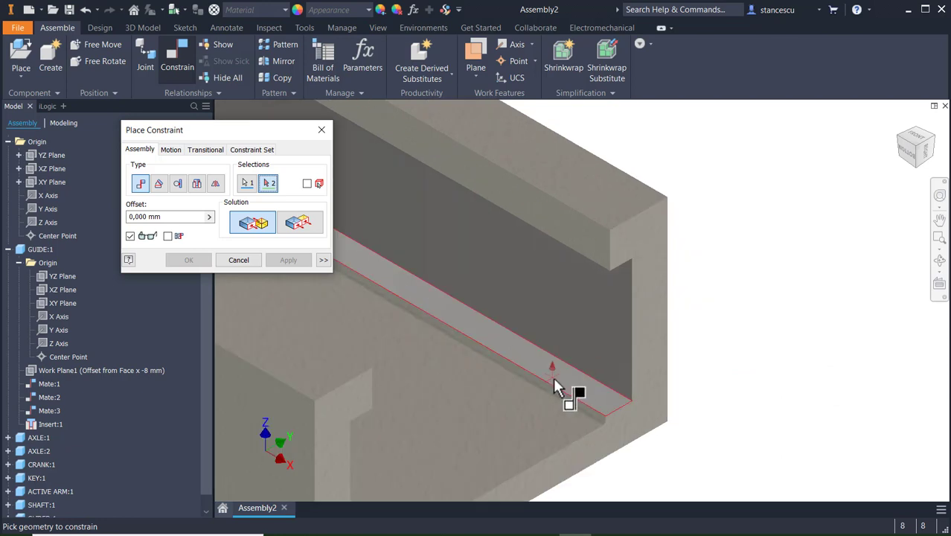
left_click(554, 375)
scroll(552, 371, "down", 5)
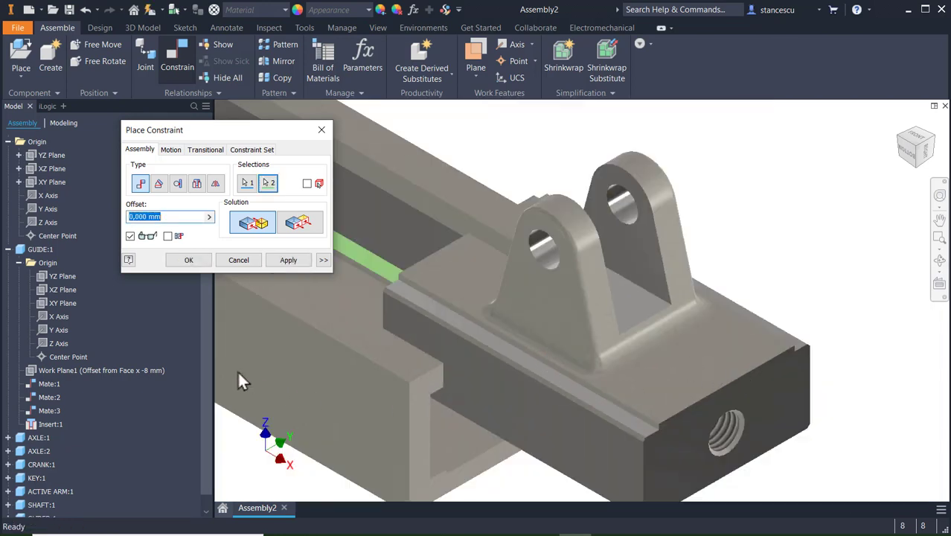
scroll(388, 352, "down", 3)
middle_click_drag(446, 357, 757, 225)
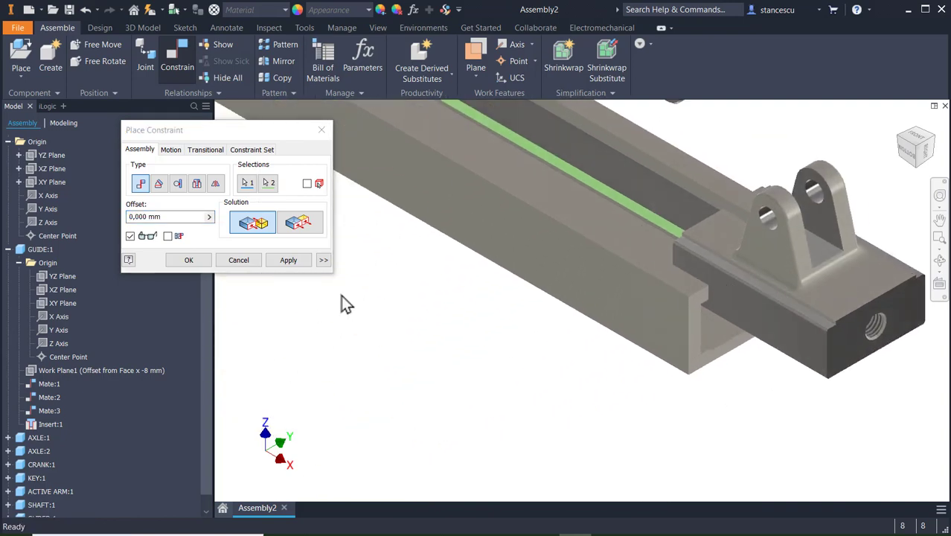
left_click(288, 262)
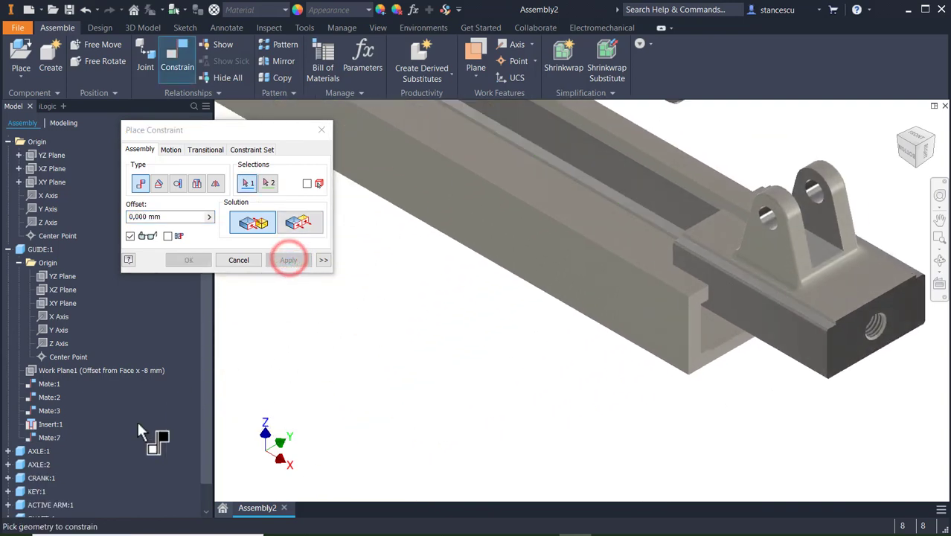
- Mate SLIDER:1's XY Plane to GUIDE:1's XY Plane with 0 mm offset and slide the slider along the guide
left_click(9, 249)
left_click(9, 181)
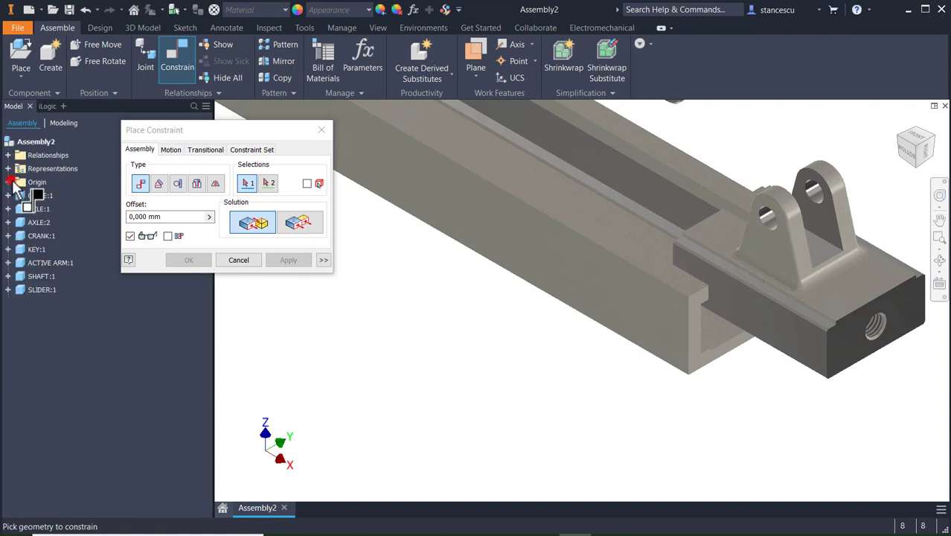
left_click(9, 290)
left_click(19, 303)
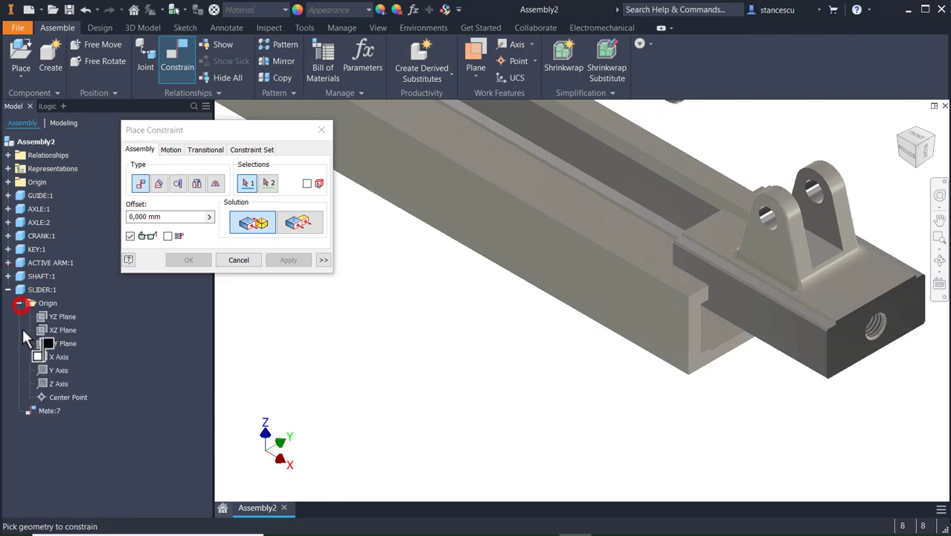
left_click(62, 343)
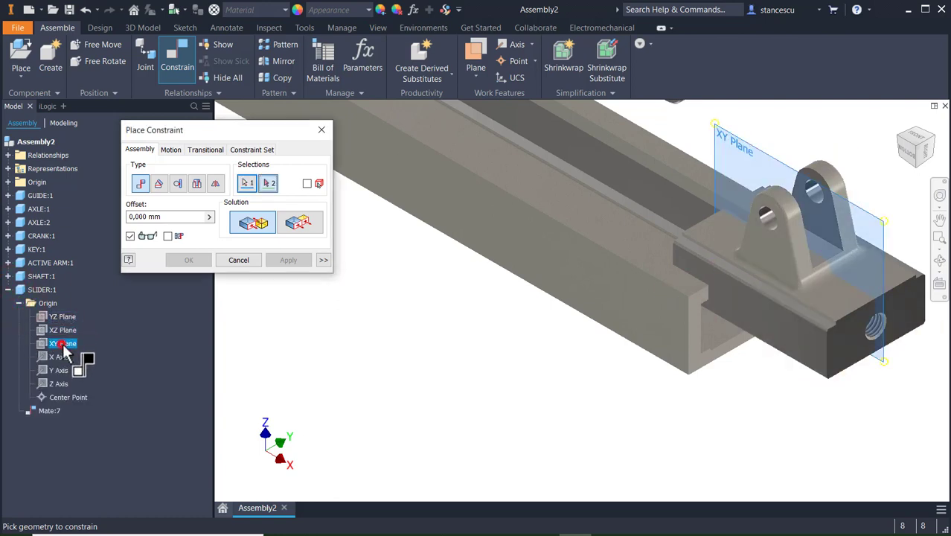
scroll(425, 339, "down", 3)
middle_click_drag(425, 339, 566, 359)
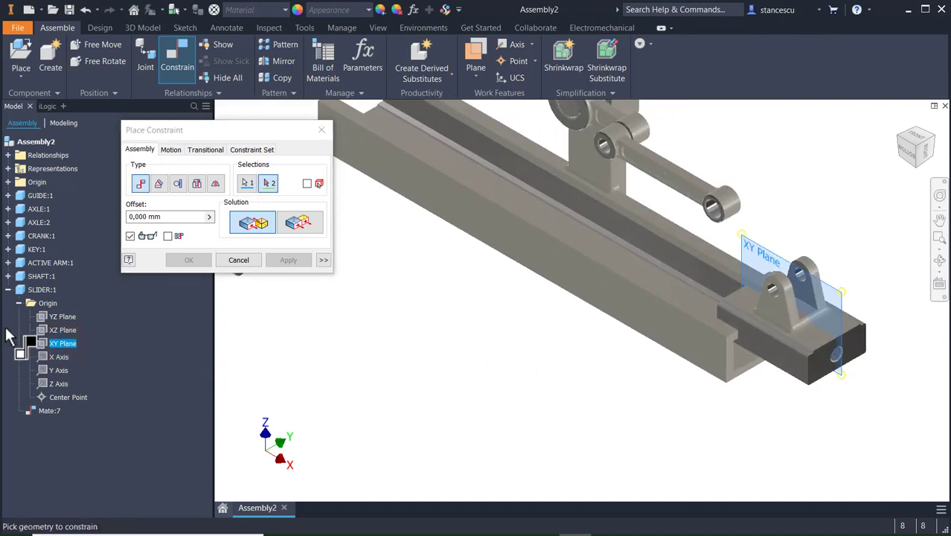
left_click(8, 195)
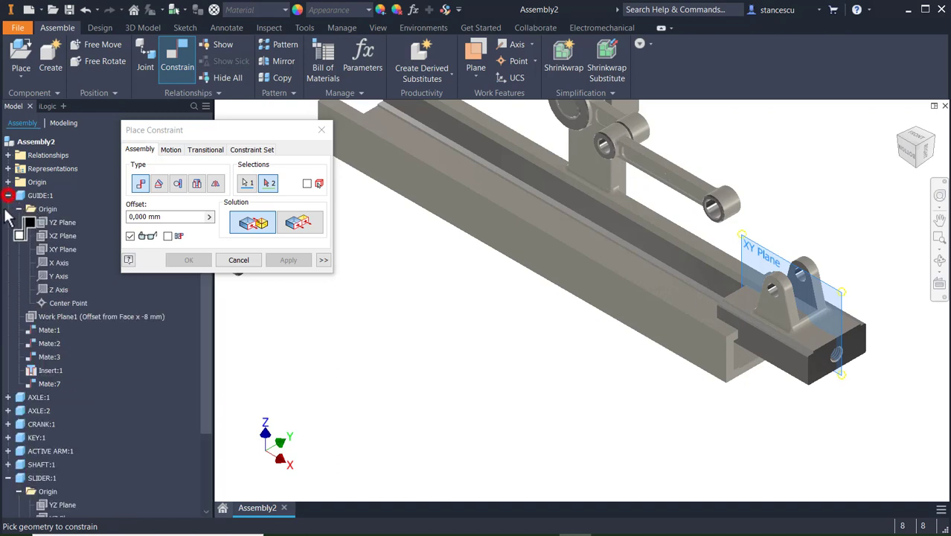
left_click(68, 254)
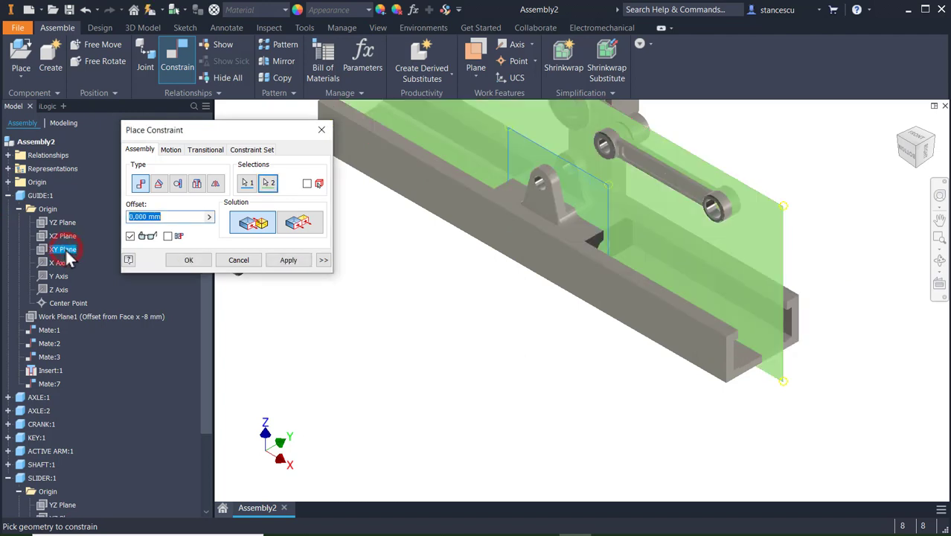
left_click(277, 260)
left_click(240, 259)
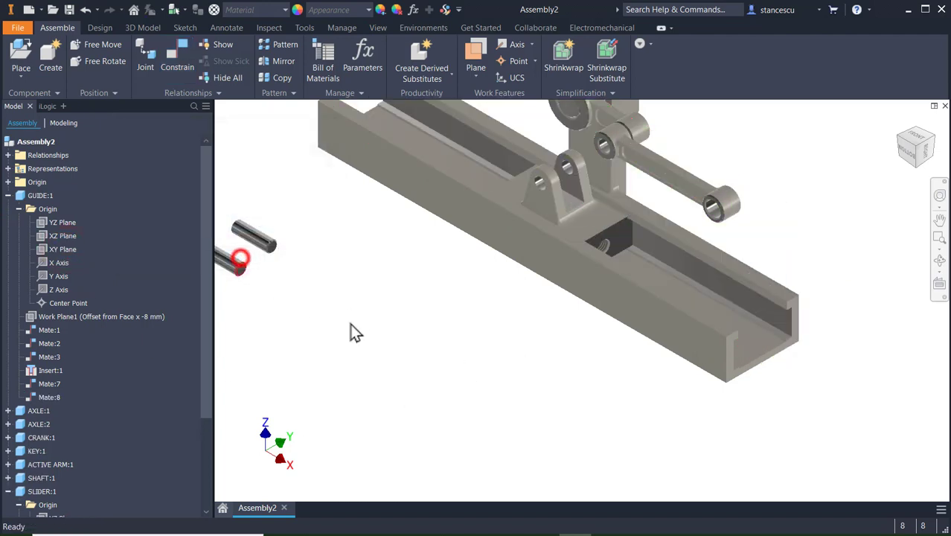
left_click_drag(605, 235, 528, 246)
- Insert-constrain the crank's free end hole to the hole on the inner face of the slider's rear lug with 0 mm offset
middle_click_drag(511, 319, 605, 359)
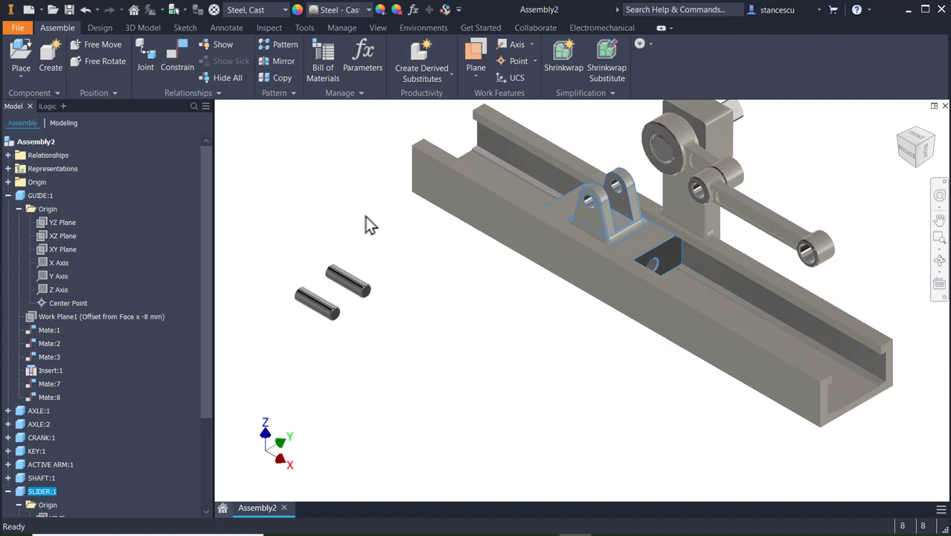
left_click(176, 68)
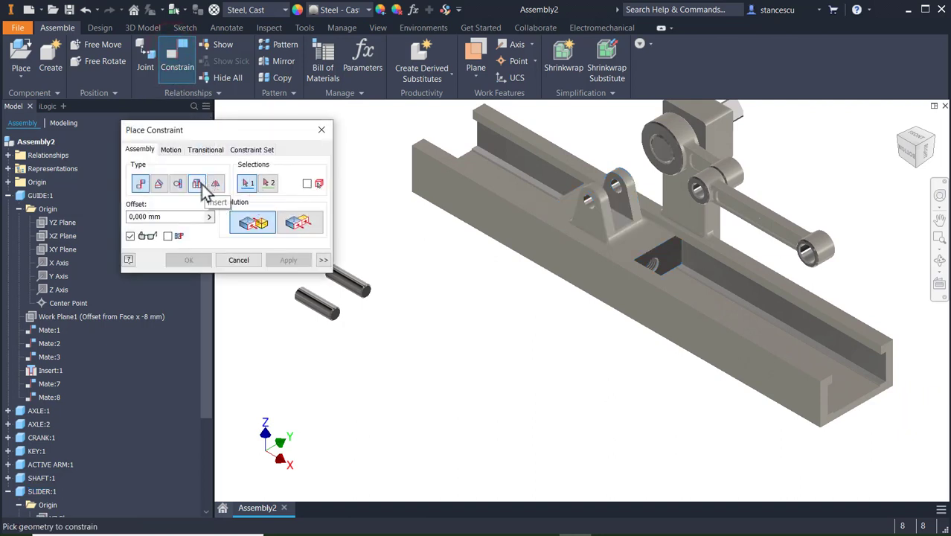
left_click(198, 183)
scroll(860, 266, "up", 3)
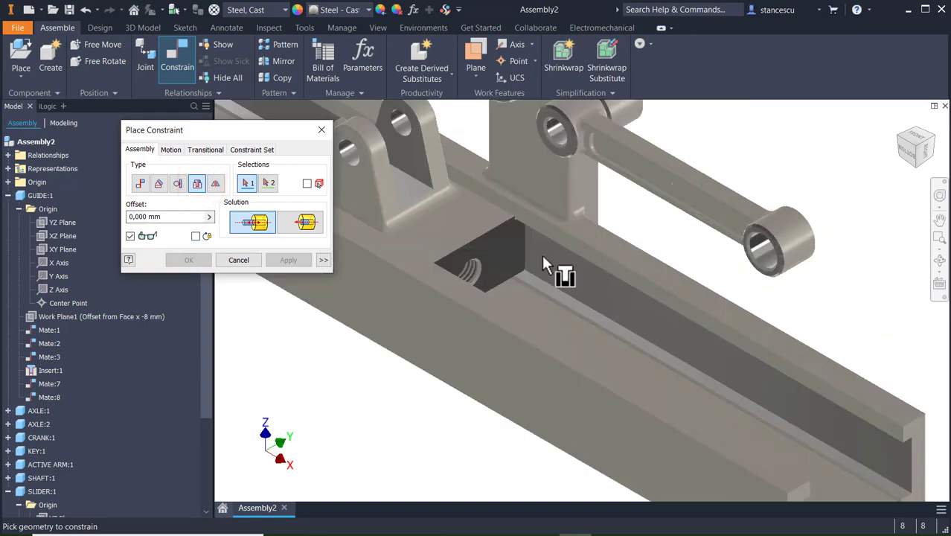
left_click(413, 138)
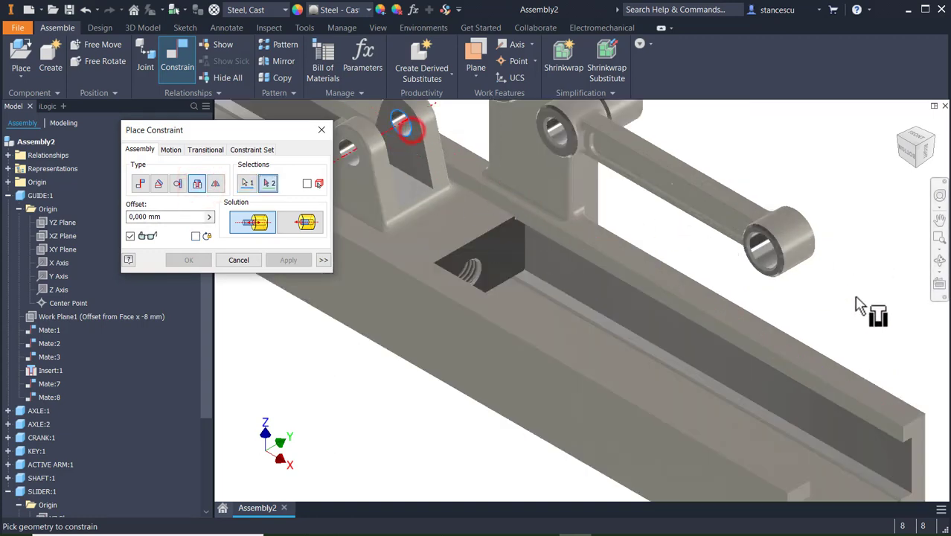
middle_click_drag(874, 308, 795, 344, "shift")
scroll(503, 282, "up", 5)
scroll(525, 310, "up", 2)
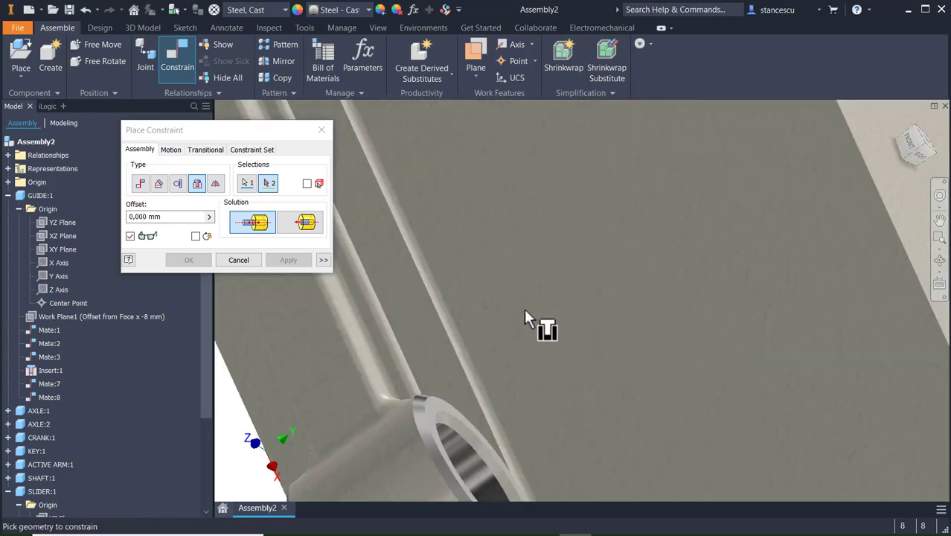
left_click(465, 424)
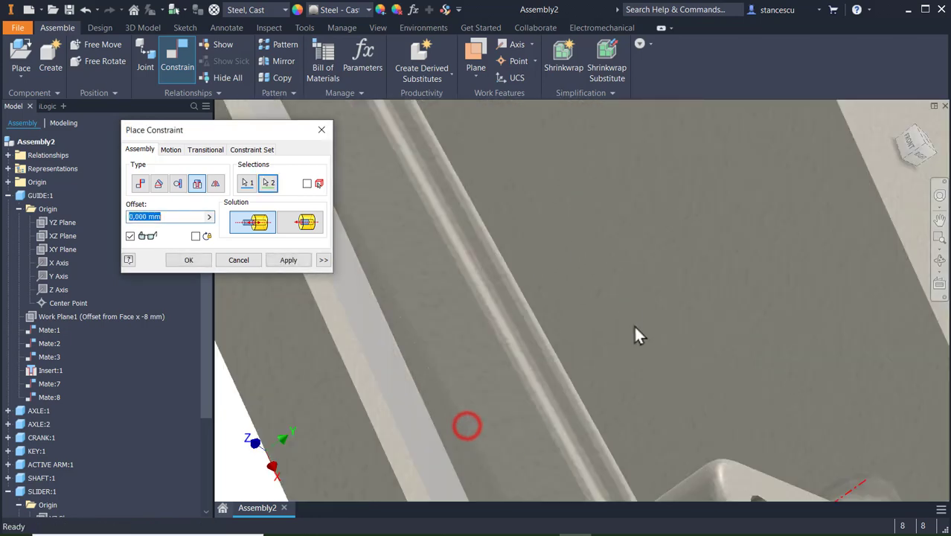
middle_click_drag(629, 381, 630, 406, "shift")
scroll(681, 235, "down", 6)
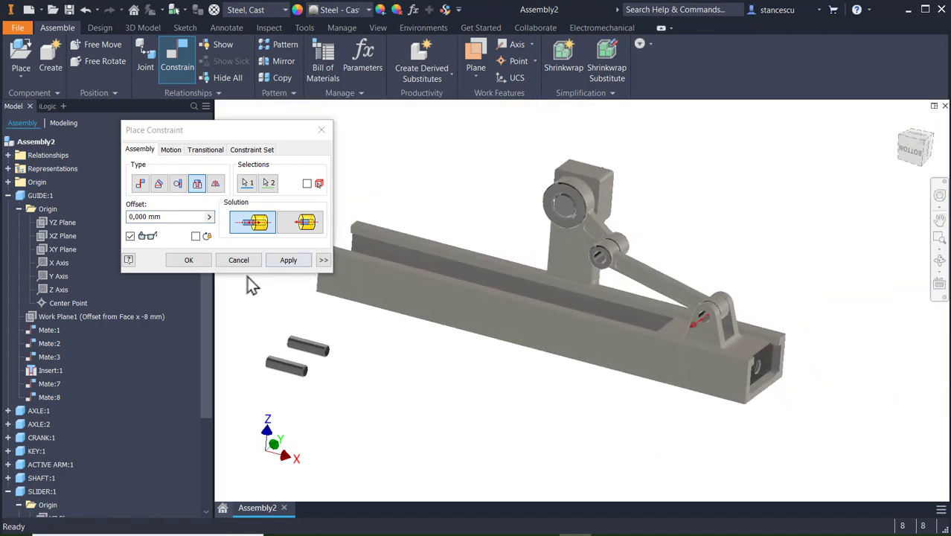
left_click(195, 262)
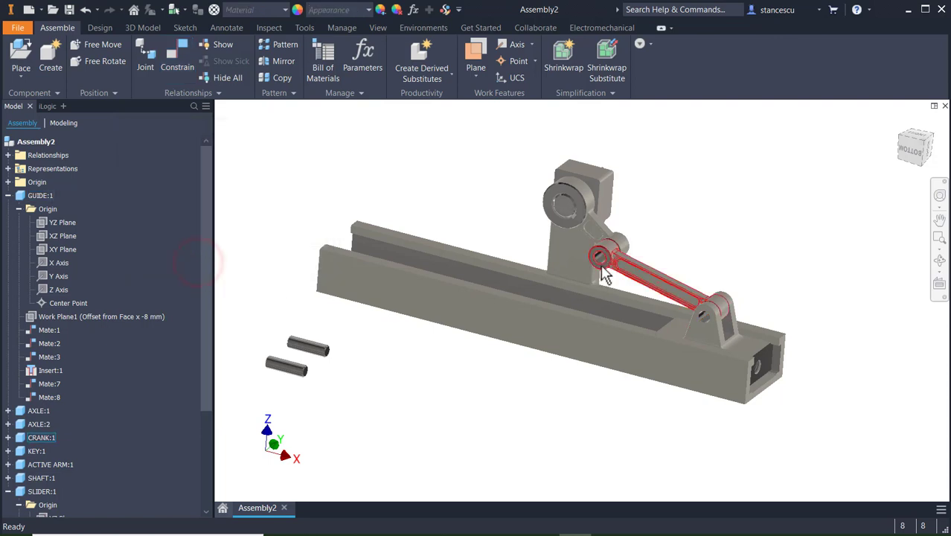
- Swing the active arm and turn the shaft to check how the linkage moves from both sides
left_click_drag(599, 242, 688, 248)
middle_click_drag(859, 301, 745, 271, "shift")
scroll(655, 245, "down", 5)
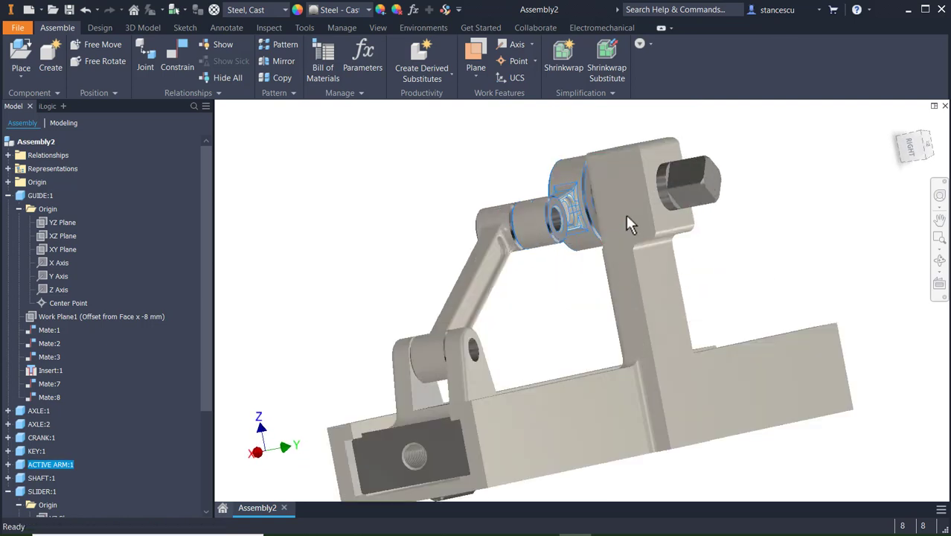
left_click(787, 246)
left_click_drag(702, 125, 647, 215)
middle_click_drag(398, 361, 527, 354, "shift")
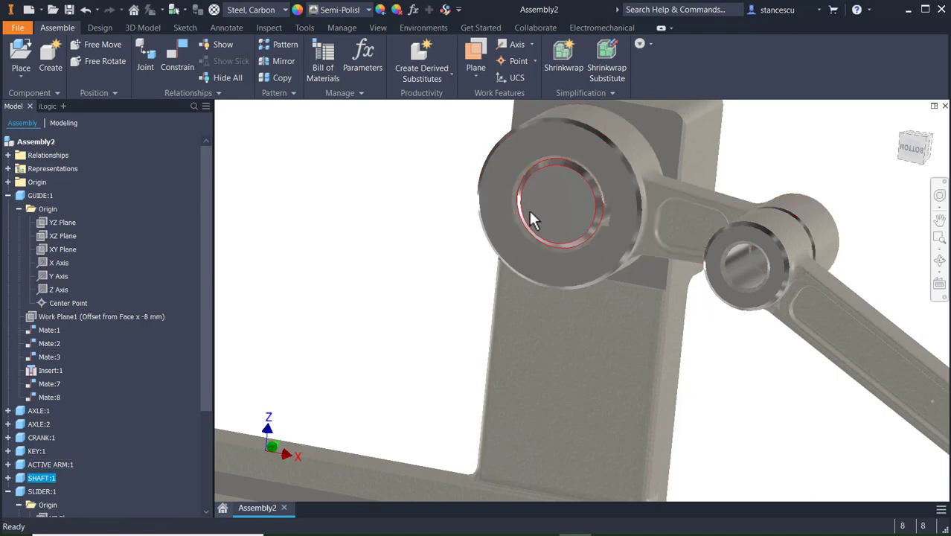
- Turn the shaft to expose the key, and mate the key's flat side face to the active arm's keyway wall with 0 mm offset
scroll(535, 184, "up", 5)
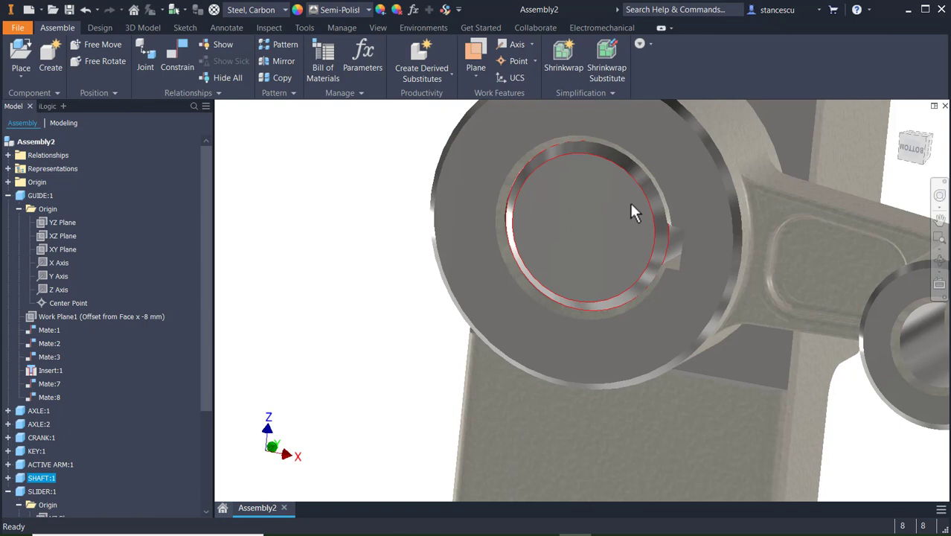
left_click_drag(631, 197, 600, 246)
scroll(601, 242, "up", 3)
middle_click_drag(703, 266, 555, 344)
left_click(179, 56)
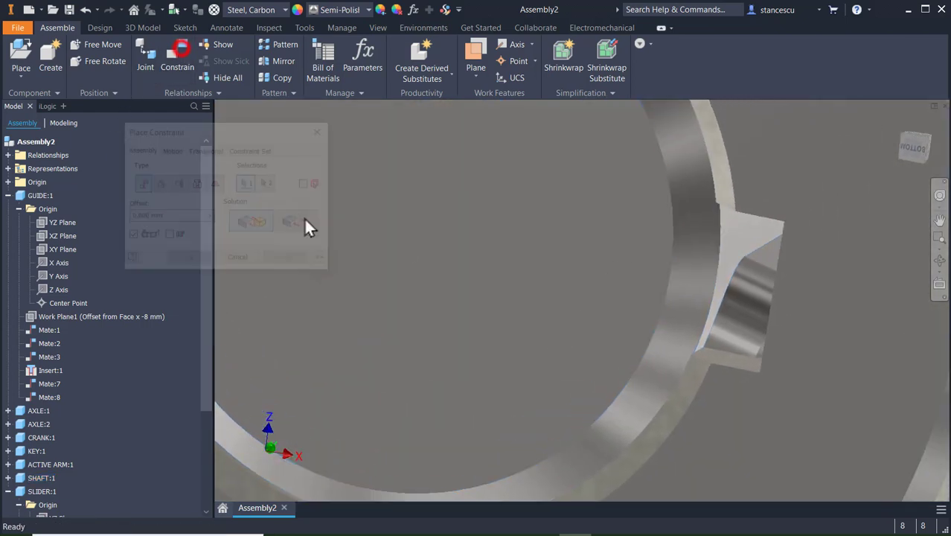
left_click(771, 260)
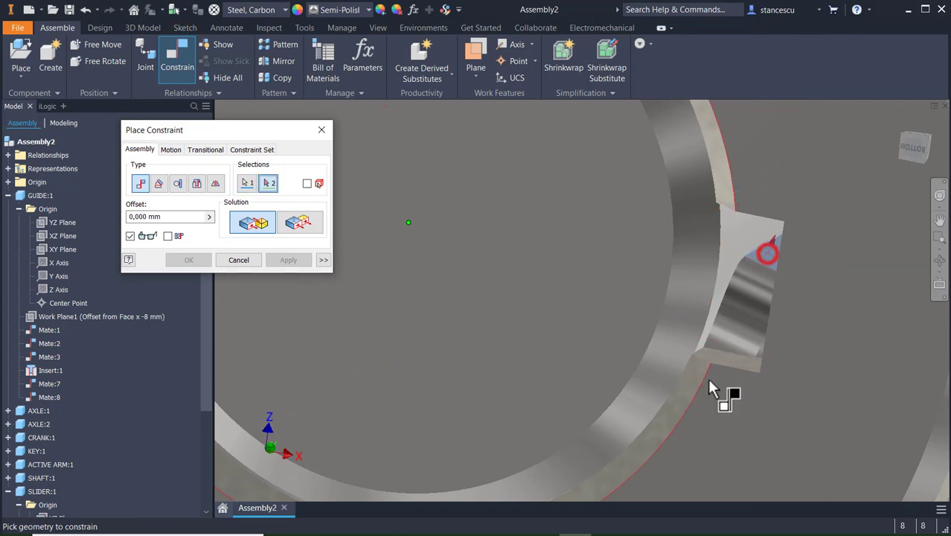
middle_click_drag(721, 381, 712, 381, "shift")
scroll(694, 293, "down", 5)
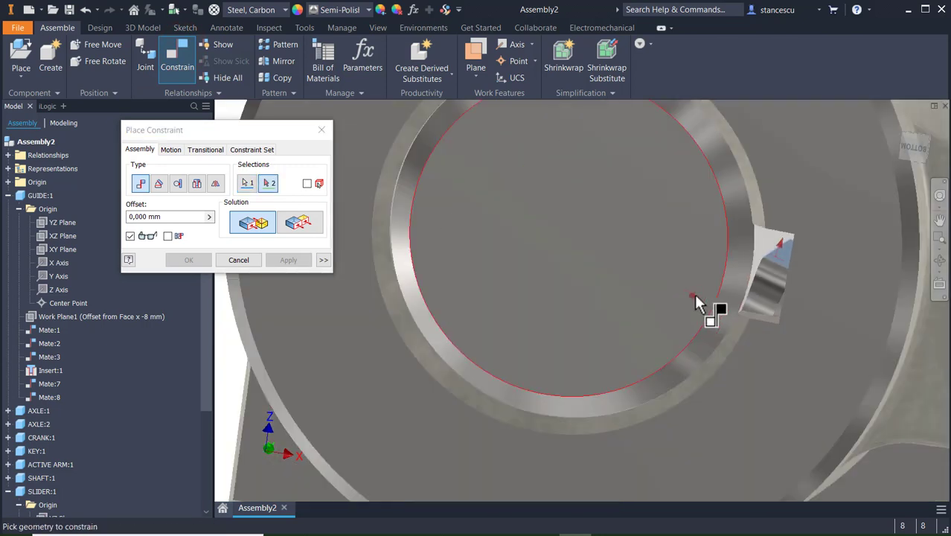
middle_click_drag(696, 344, 646, 360, "shift")
scroll(675, 283, "up", 8)
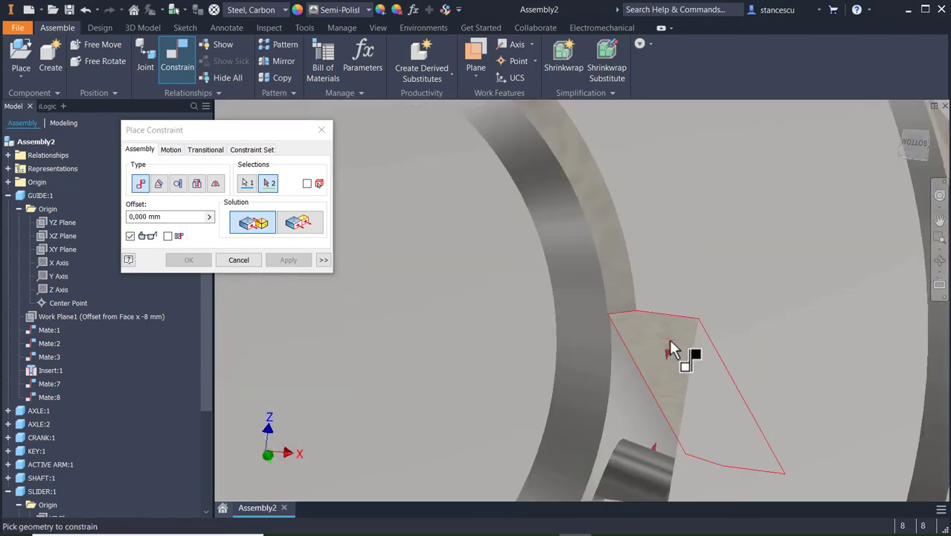
left_click(654, 338)
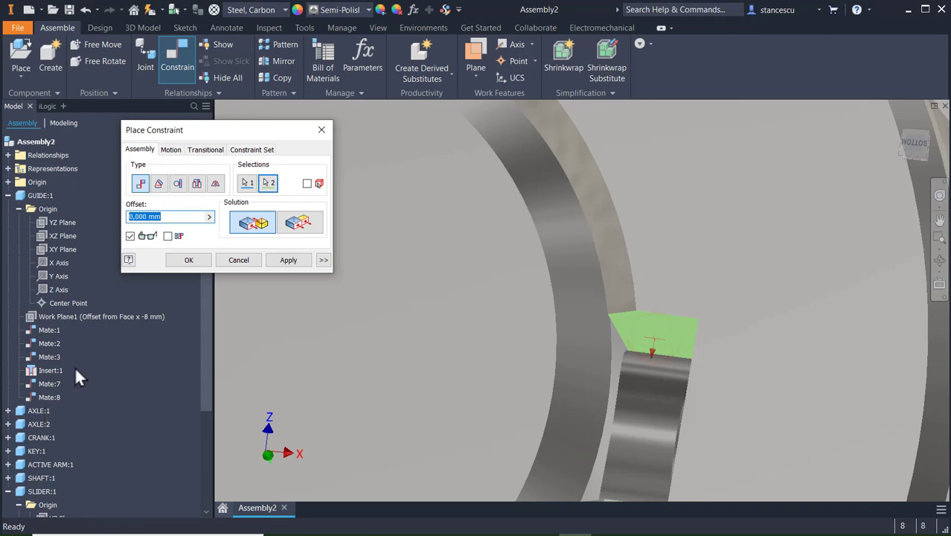
left_click(189, 259)
- Turn the shaft by its squared end to check that the keyed active arm, crank and slider move with it
key("F6")
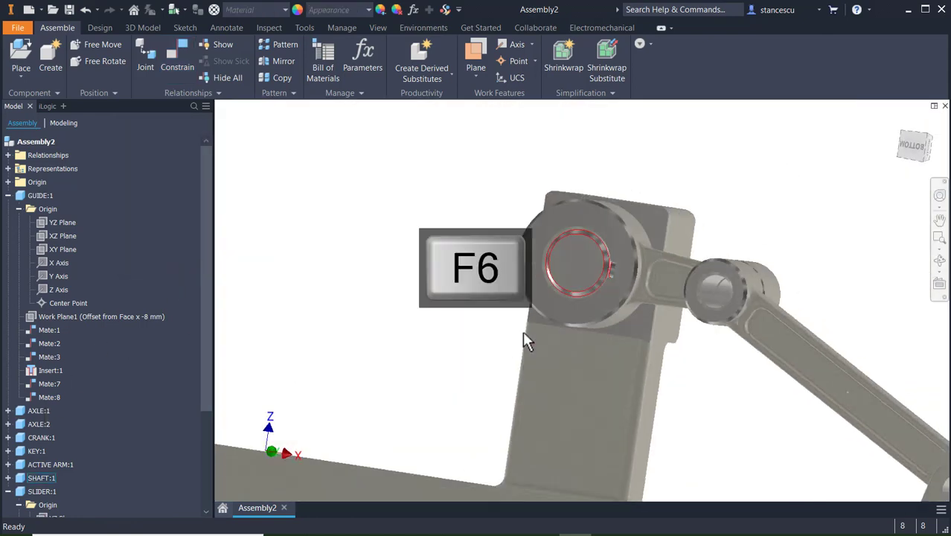
mouse_move(729, 242)
middle_mouse_down("shift")
mouse_move(732, 275)
mouse_move(691, 276)
mouse_move(664, 291)
mouse_move(673, 283)
middle_mouse_up("shift")
scroll(669, 223, "up", 3)
left_click_drag(644, 251, 671, 221)
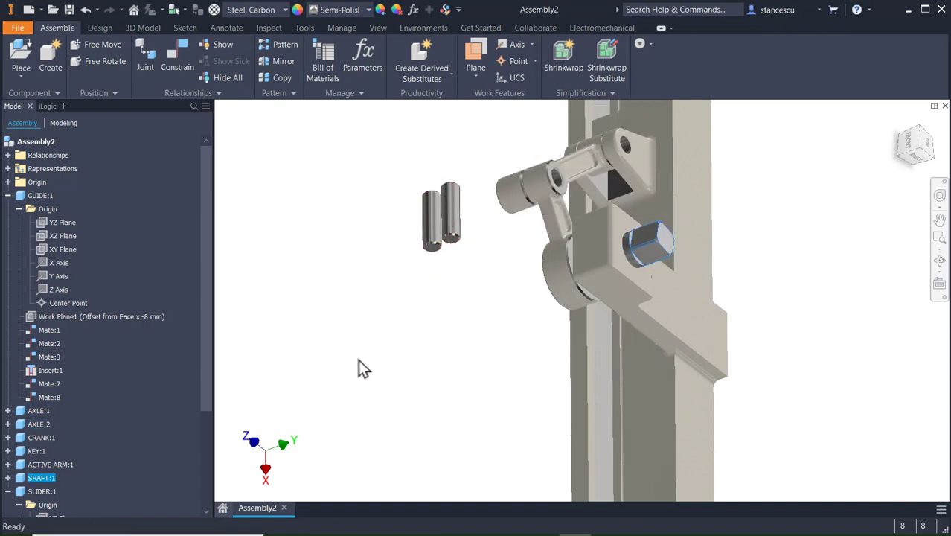
- Move AXLE:2 and AXLE:1 above the end of the guide, close to the linkage
middle_click_drag(418, 344, 329, 333, "shift")
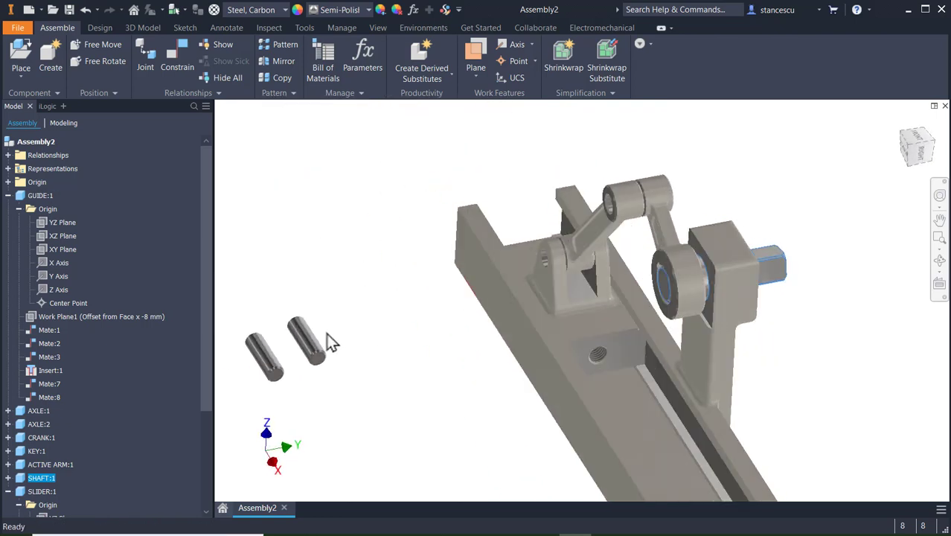
left_click_drag(311, 339, 483, 178)
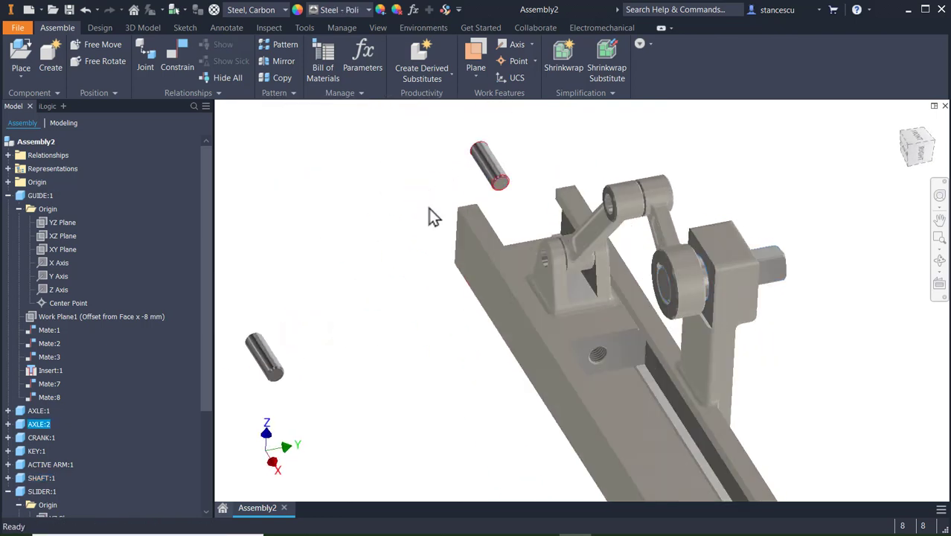
left_click_drag(264, 356, 442, 188)
middle_click_drag(392, 323, 506, 380, "shift")
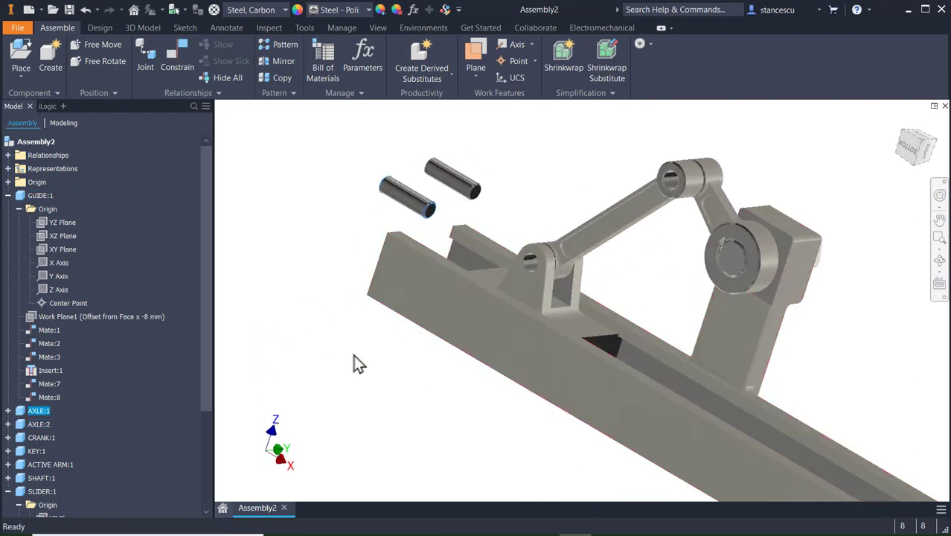
- Insert-constrain AXLE:2's end edge to the outer hole of the crank's upper end, using the aligned solution with 0 mm offset
left_click(171, 65)
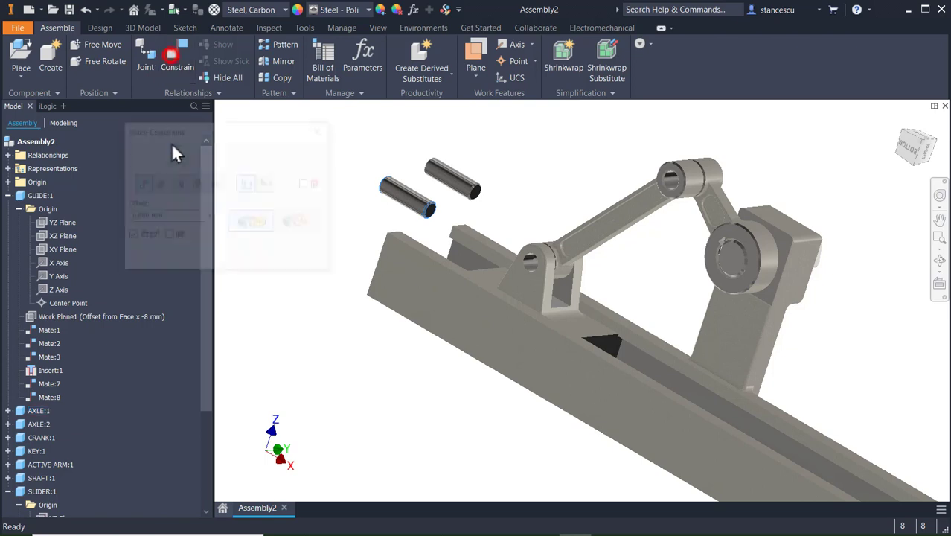
left_click(197, 187)
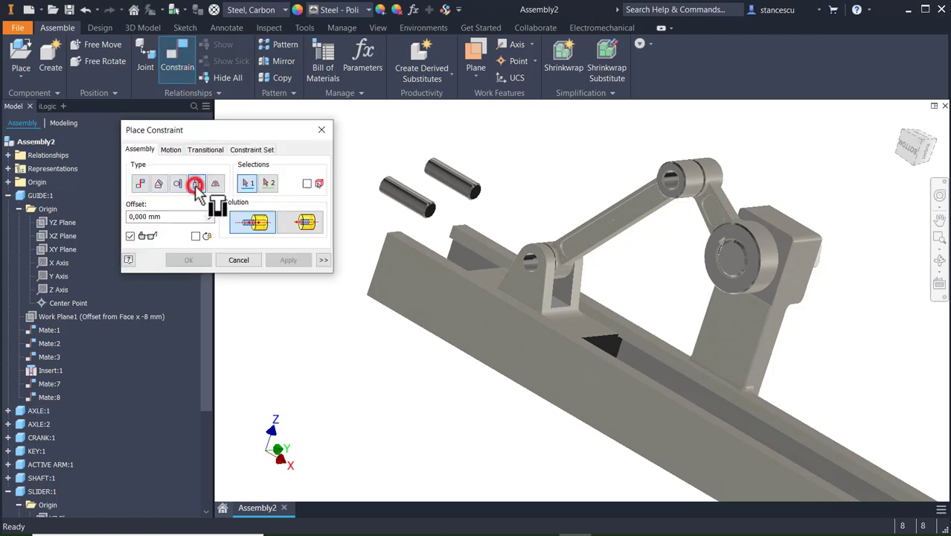
left_click(299, 223)
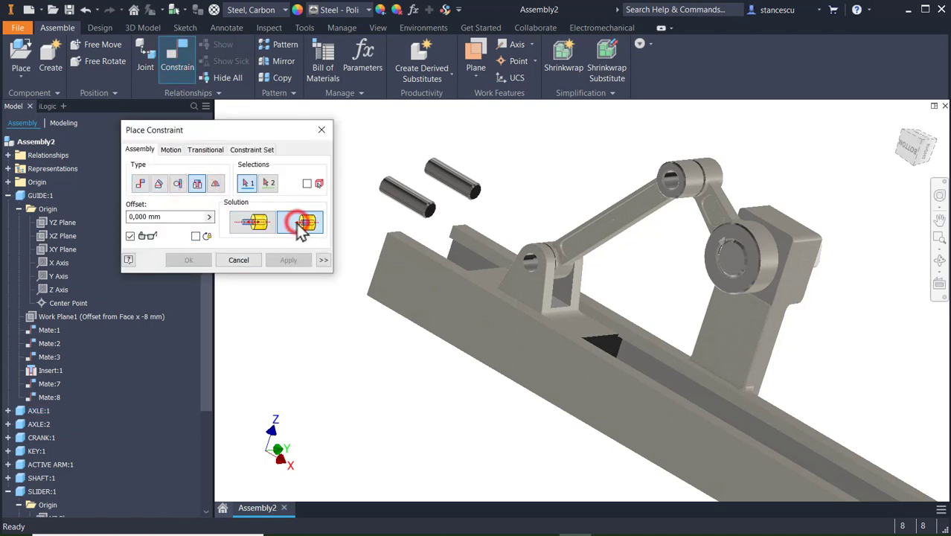
scroll(487, 197, "up", 3)
left_click(476, 204)
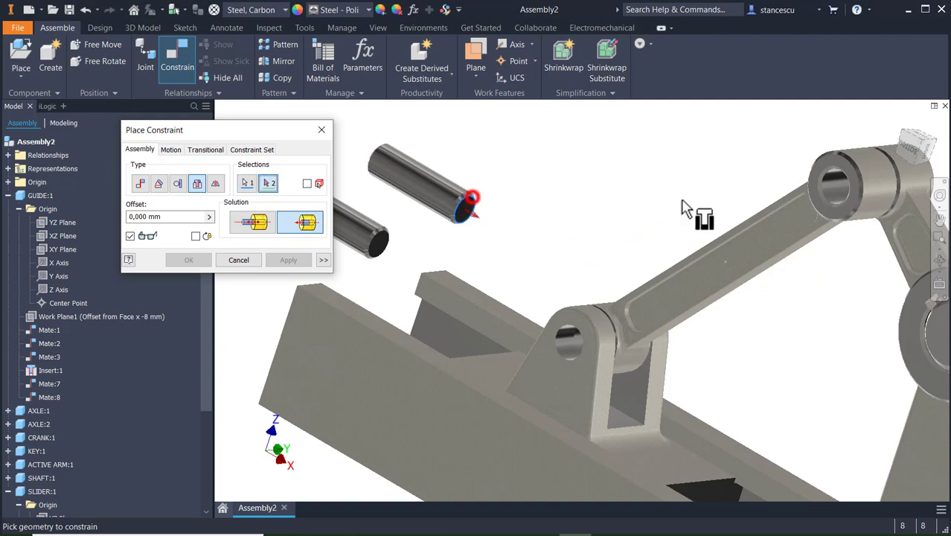
left_click(824, 201)
left_click(288, 260)
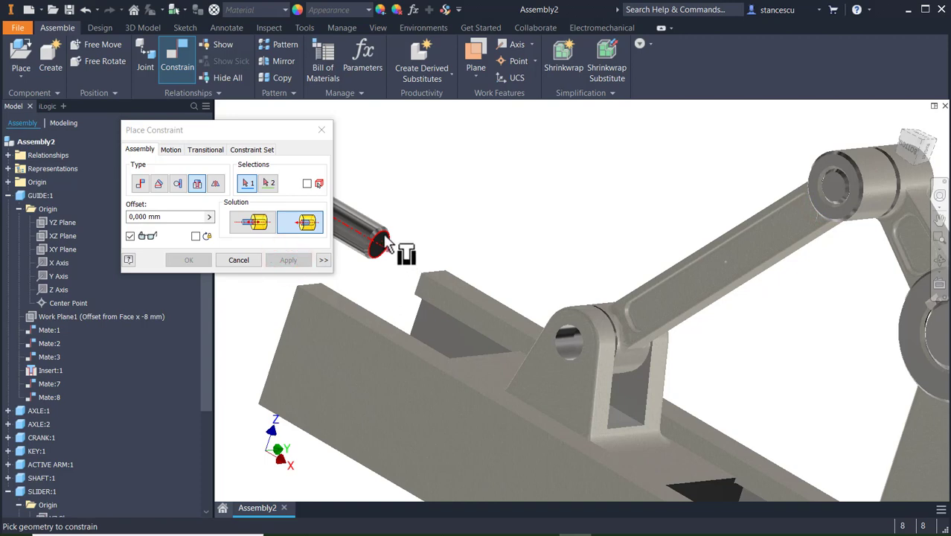
- Insert-constrain AXLE:1's end edge to the outer hole of the slider's front lug, aligned with 0 mm offset
left_click(385, 246)
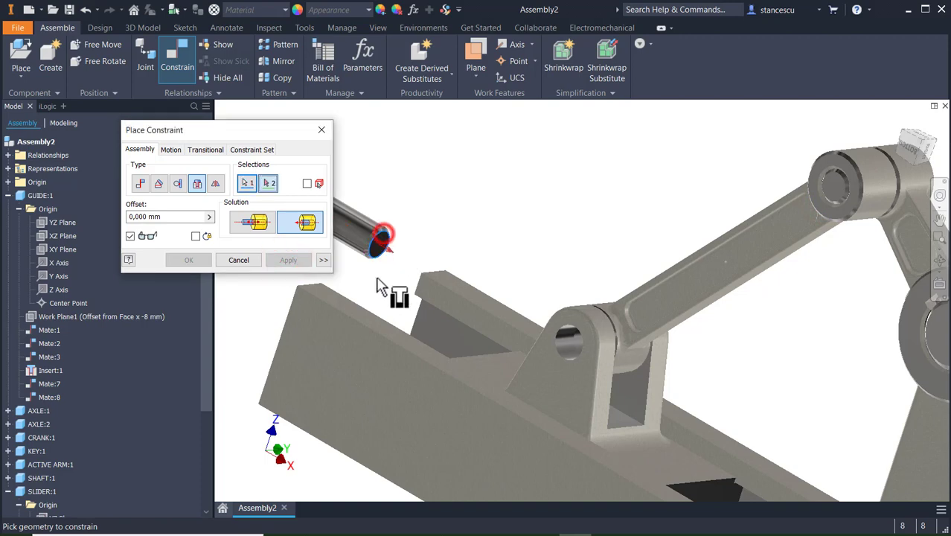
left_click(568, 337)
left_click(188, 260)
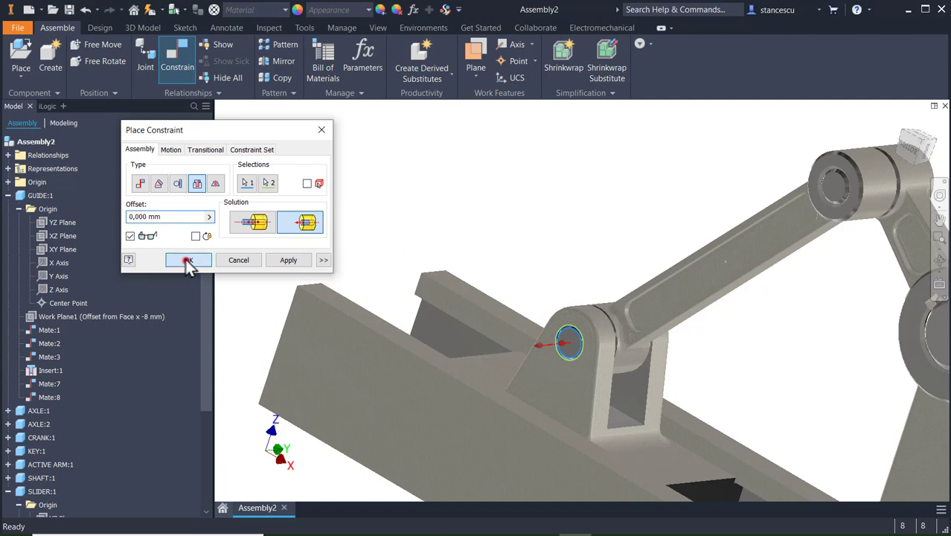
left_click(560, 196)
- Swing the active arm and slide the slider along the guide to test the movement of the complete mechanism
key("F6")
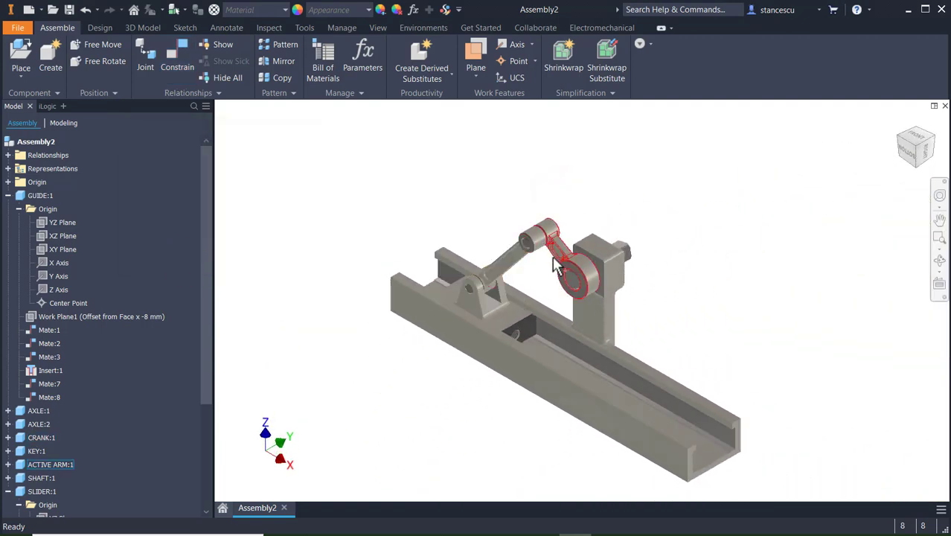
left_click_drag(554, 261, 582, 305)
left_click_drag(521, 316, 655, 331)
left_click(696, 261)
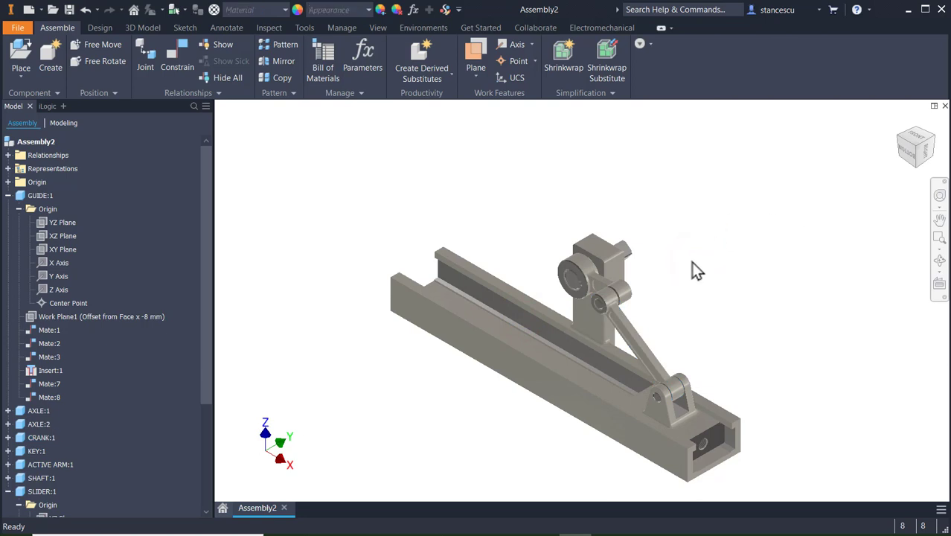
key("F6")
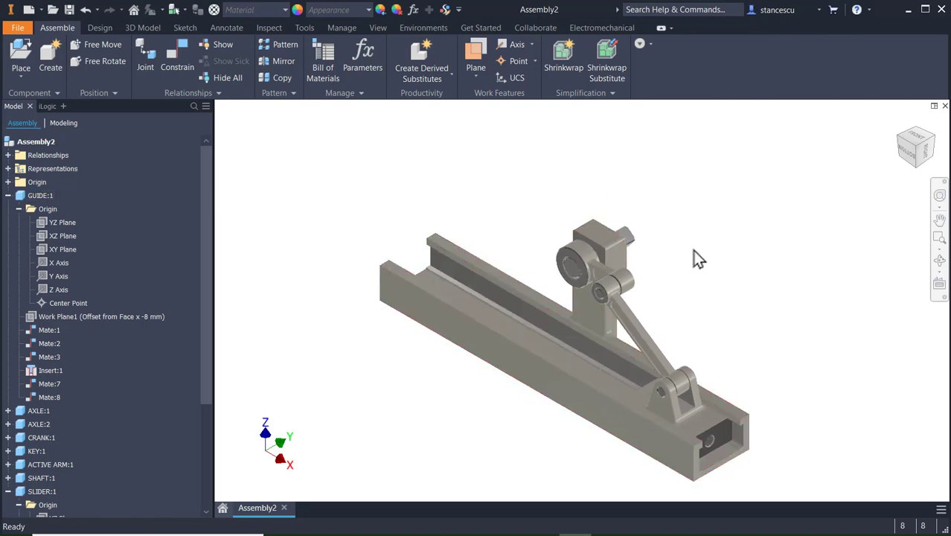
- Change the in-canvas color scheme to Forest in the application options
left_click(391, 195)
left_click(25, 30)
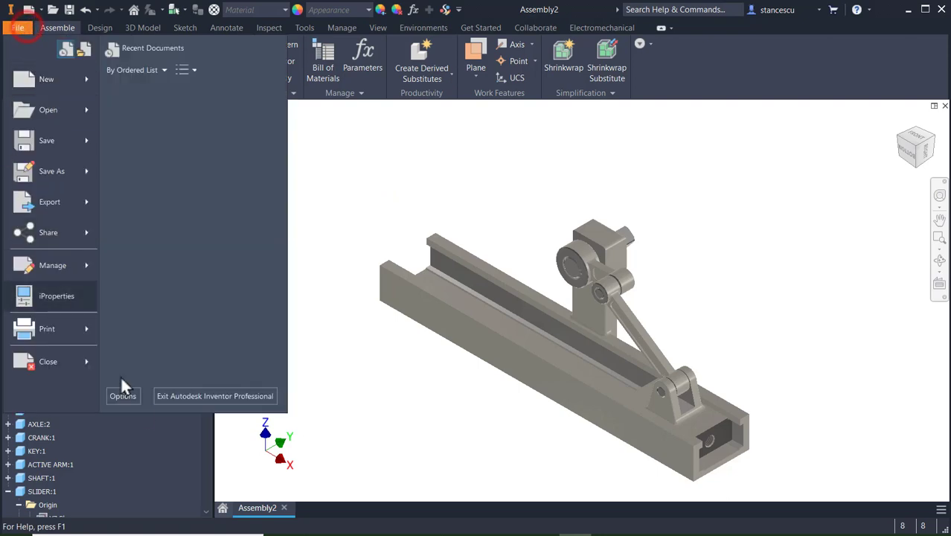
left_click(122, 396)
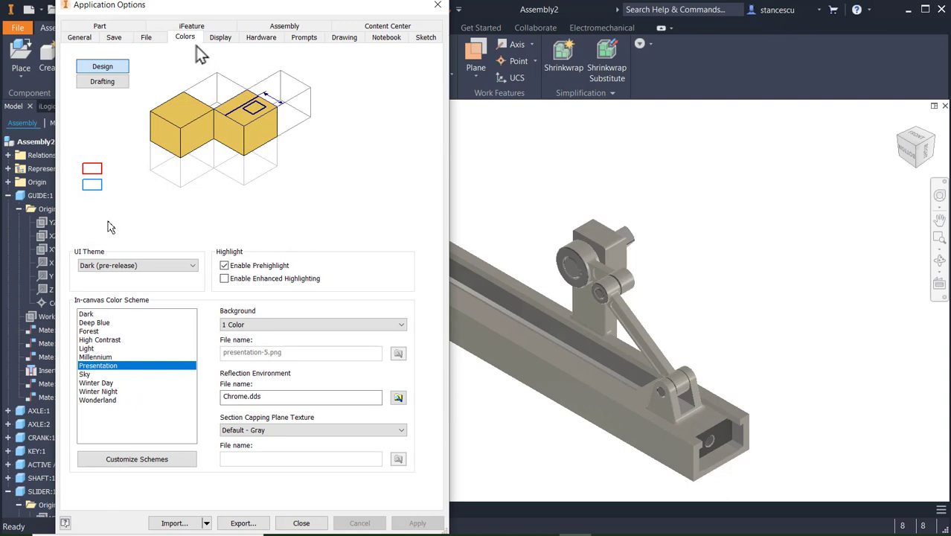
left_click(85, 330)
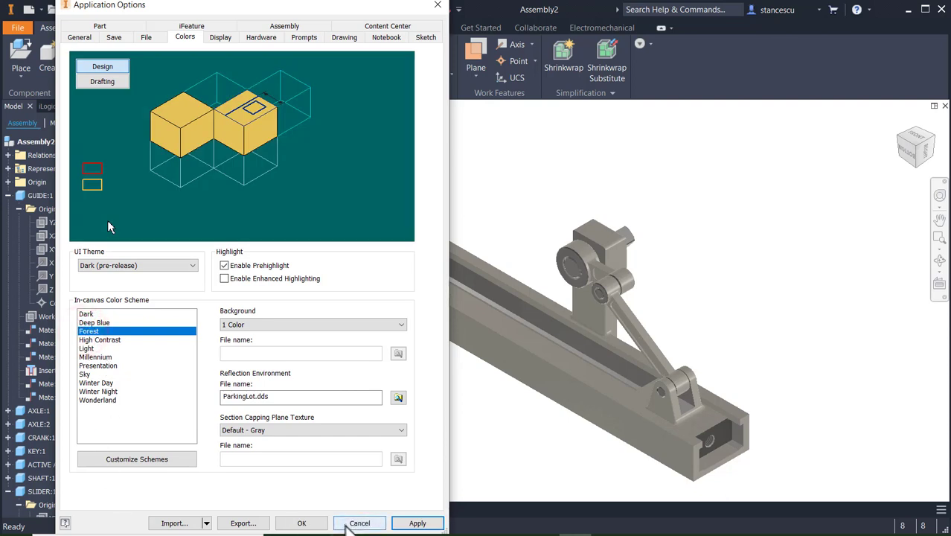
left_click(300, 523)
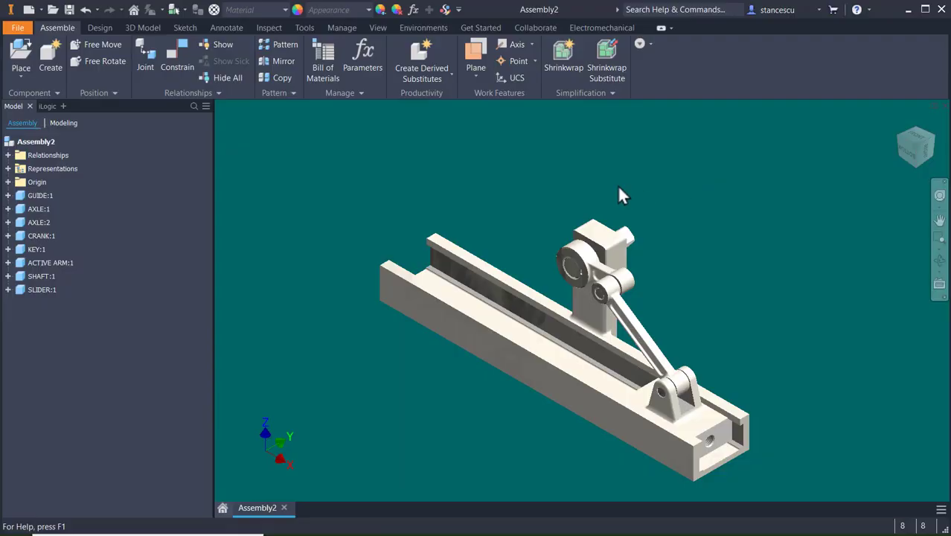
- Examine the axles and linkage joints up close, and check the active arm's movement
scroll(525, 292, "up", 3)
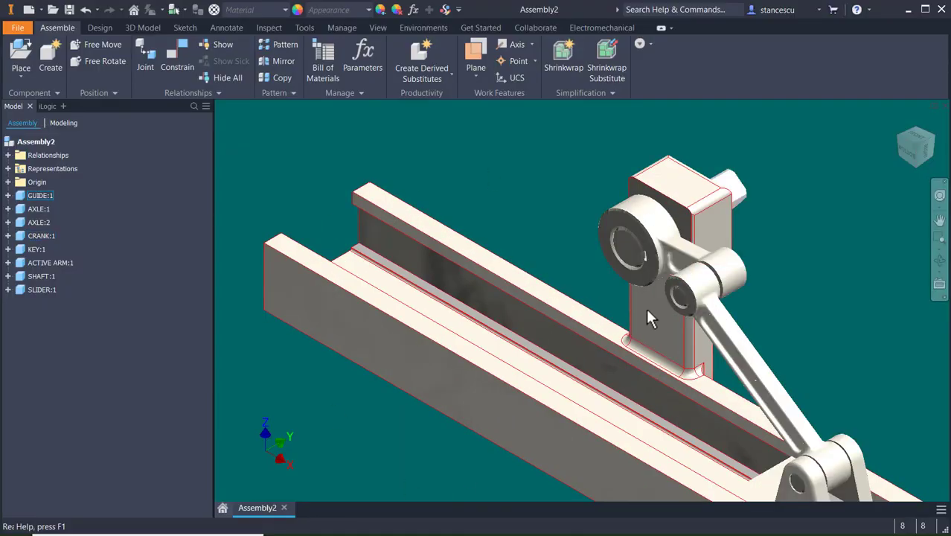
scroll(662, 328, "up", 3)
scroll(673, 291, "down", 5)
middle_click_drag(675, 290, 494, 359)
middle_click_drag(372, 410, 467, 319, "shift")
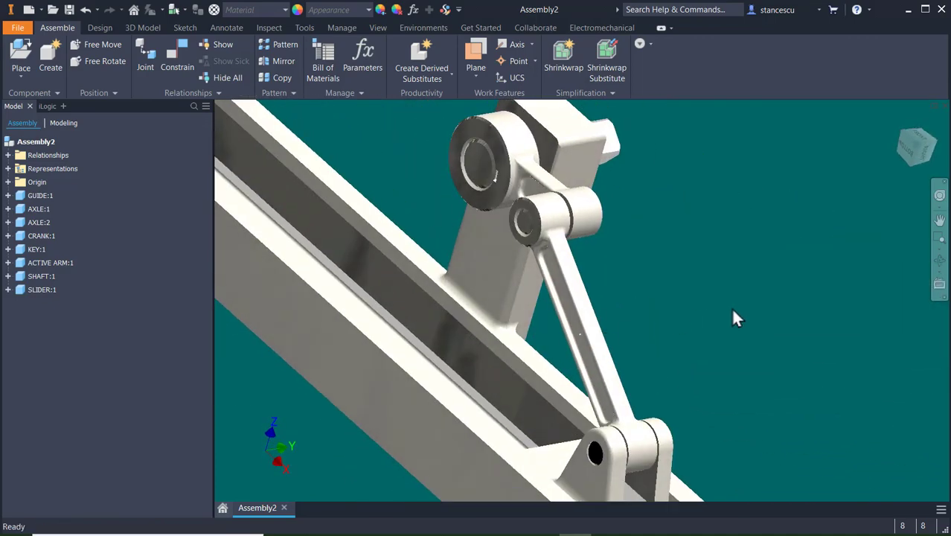
key("F6")
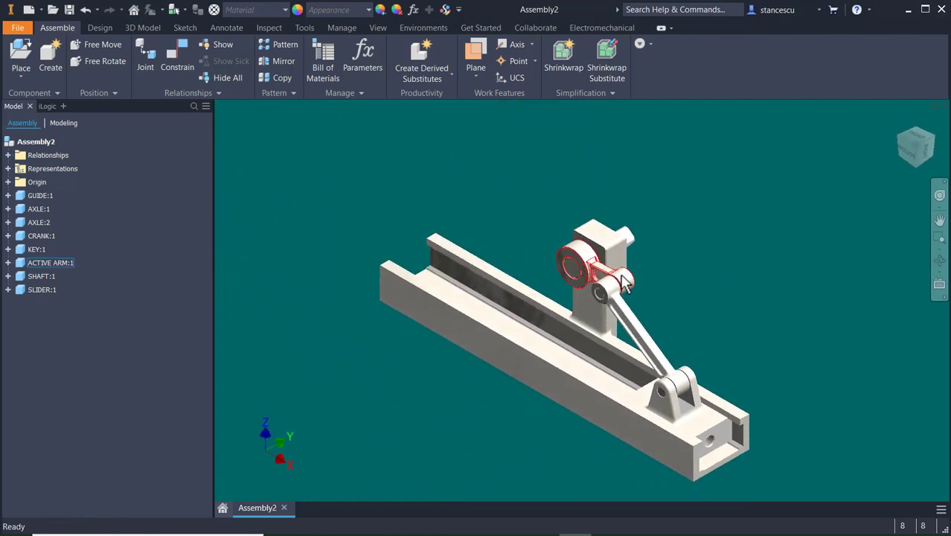
left_click_drag(619, 276, 588, 272)
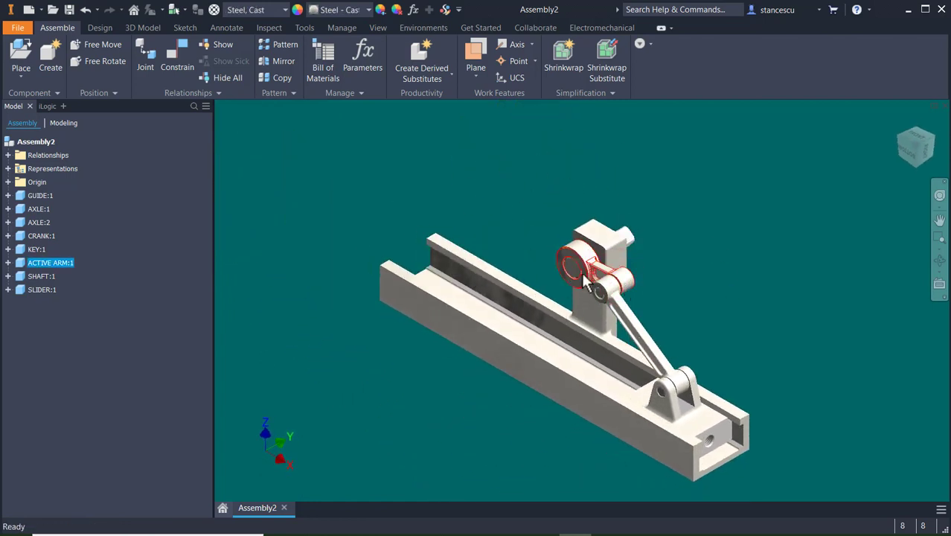
- Add a directed angle constraint of 180 degrees between the active arm's XZ Plane and the guide's upper face
scroll(571, 297, "up", 3)
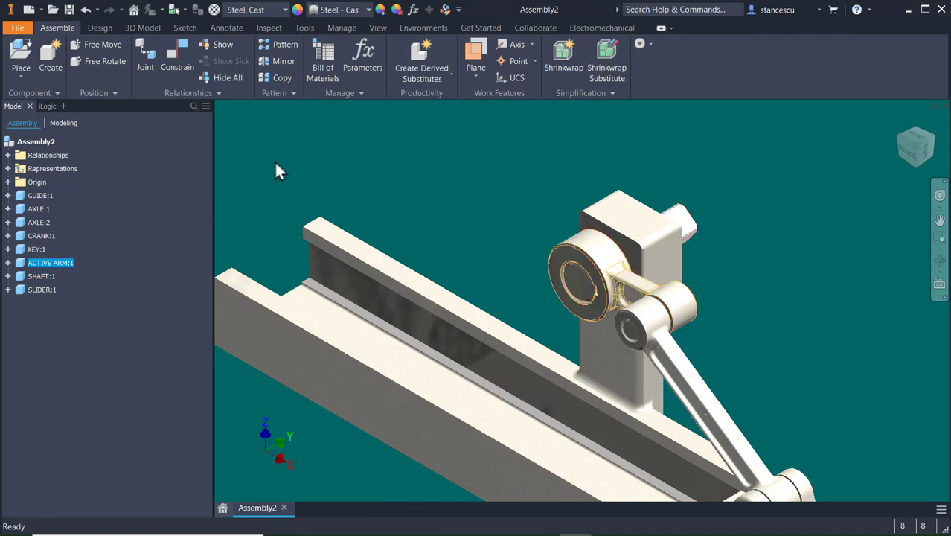
left_click(177, 55)
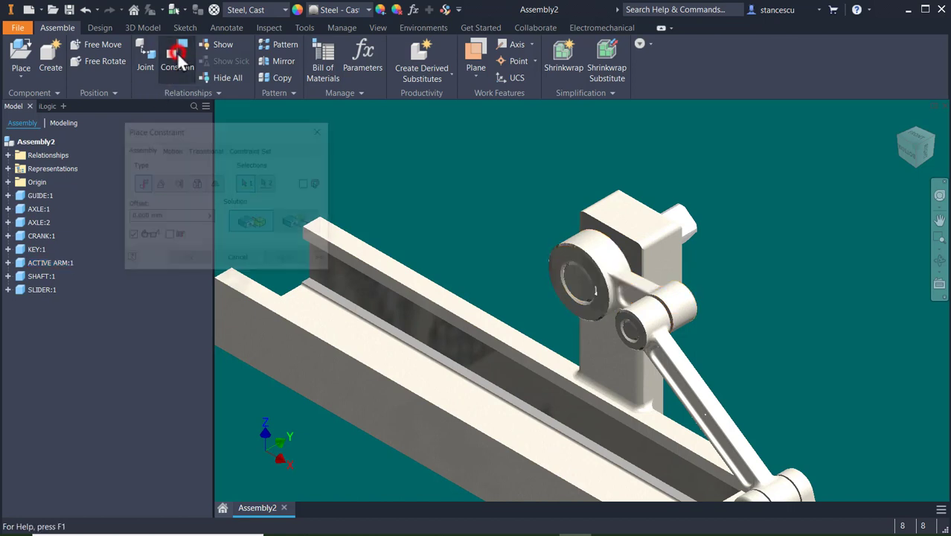
left_click(8, 262)
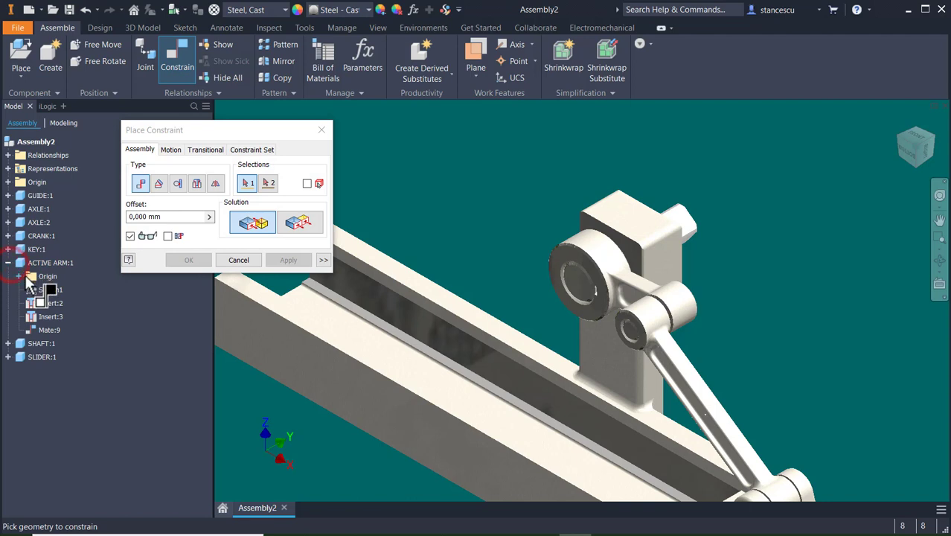
left_click(19, 276)
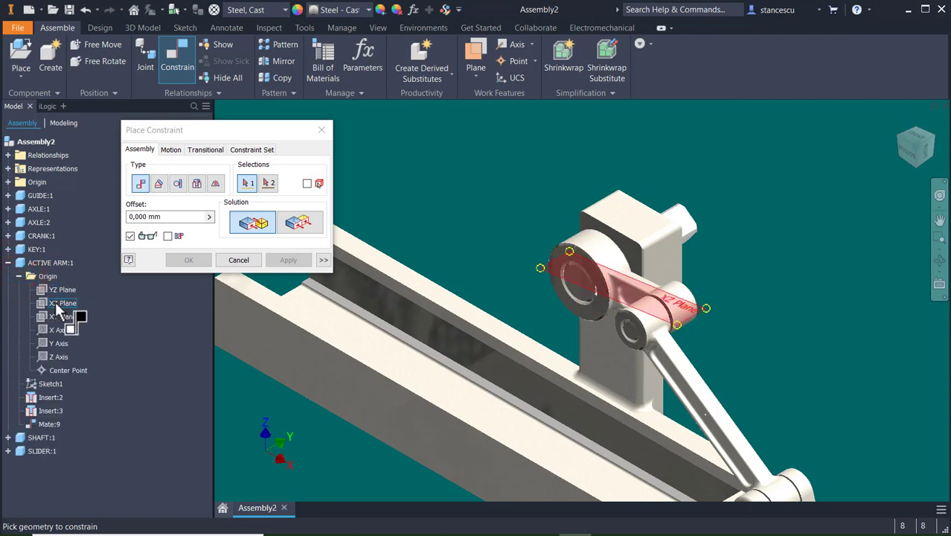
left_click(58, 304)
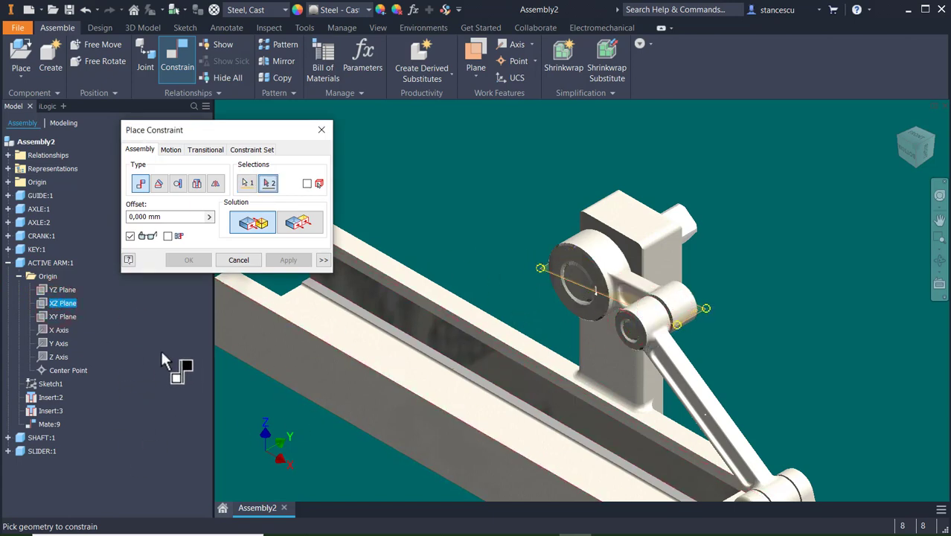
left_click(157, 185)
left_click(236, 223)
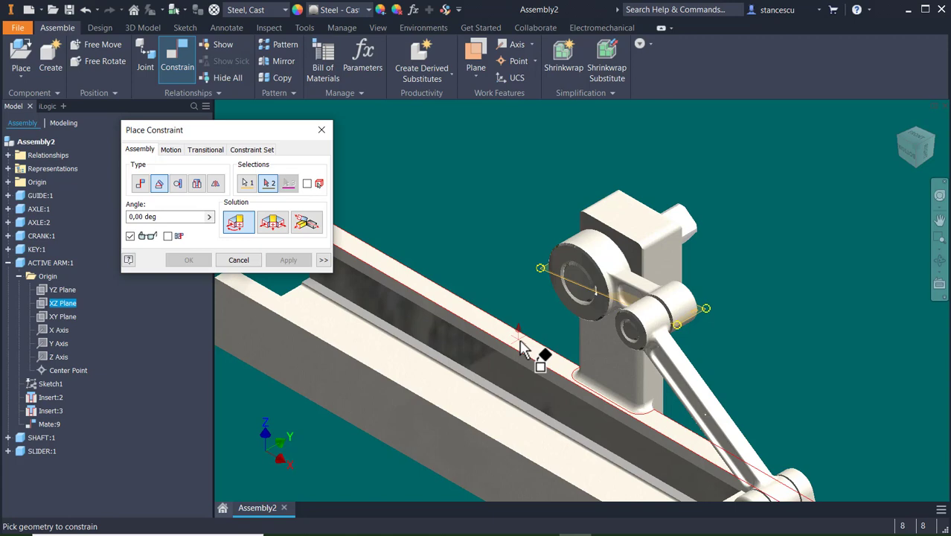
left_click(520, 348)
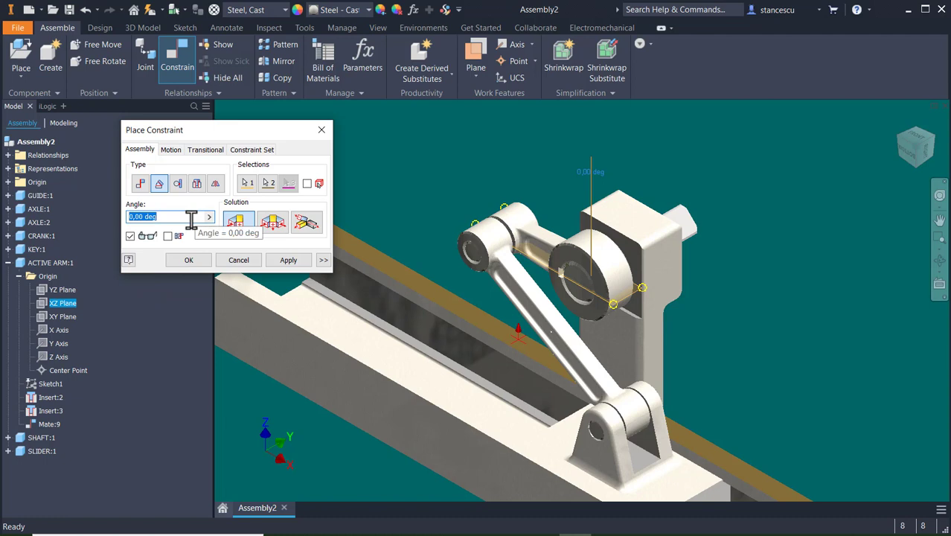
type("180")
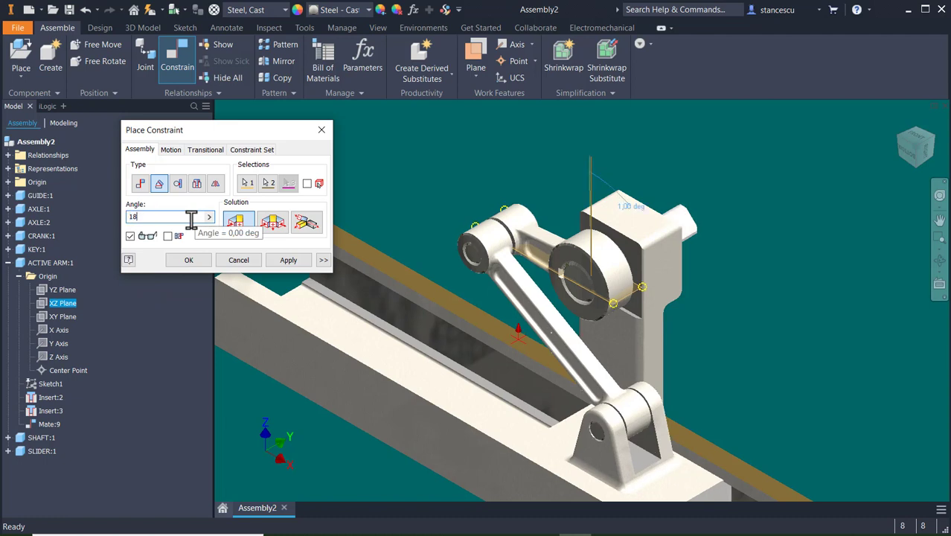
left_click(182, 262)
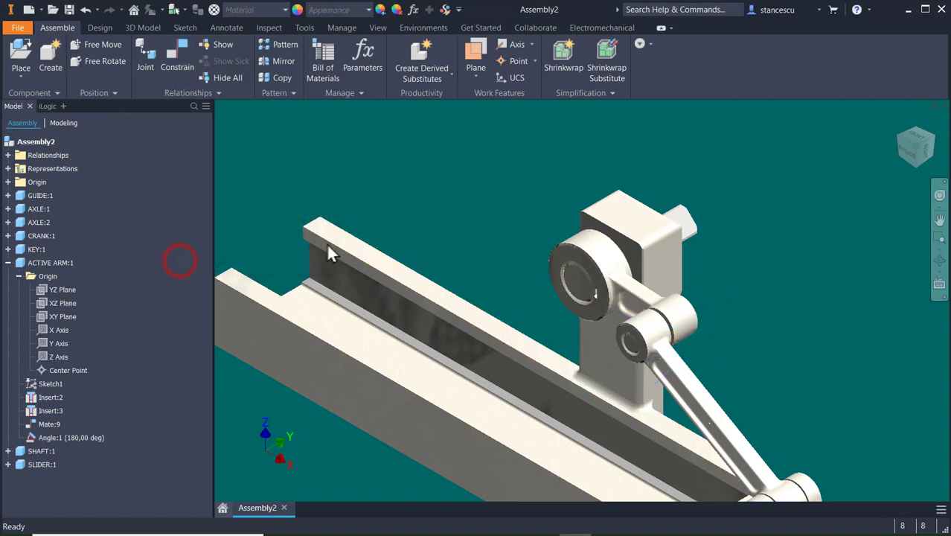
- Start driving the active arm's Angle:1 constraint, keeping the 180 deg start and setting the end to 360*2
middle_click_drag(536, 240, 512, 112)
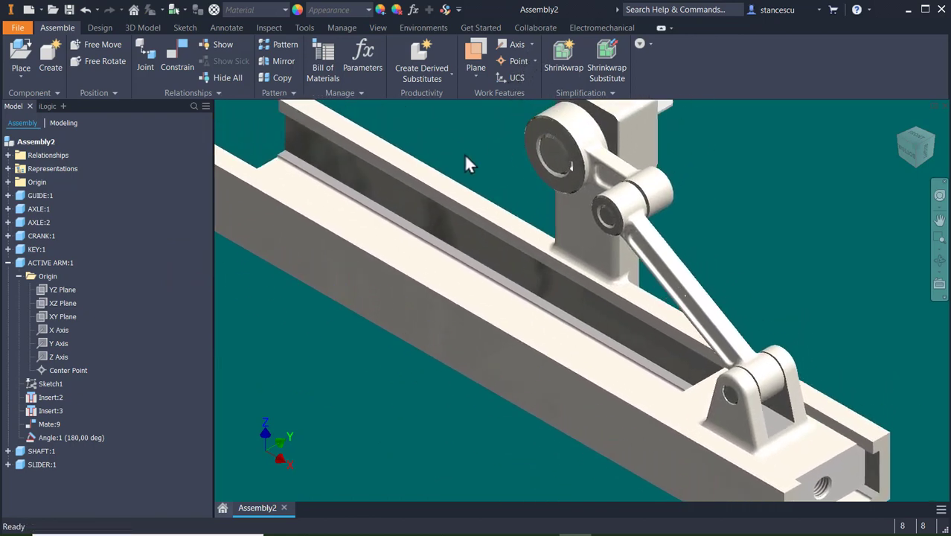
left_click(51, 437)
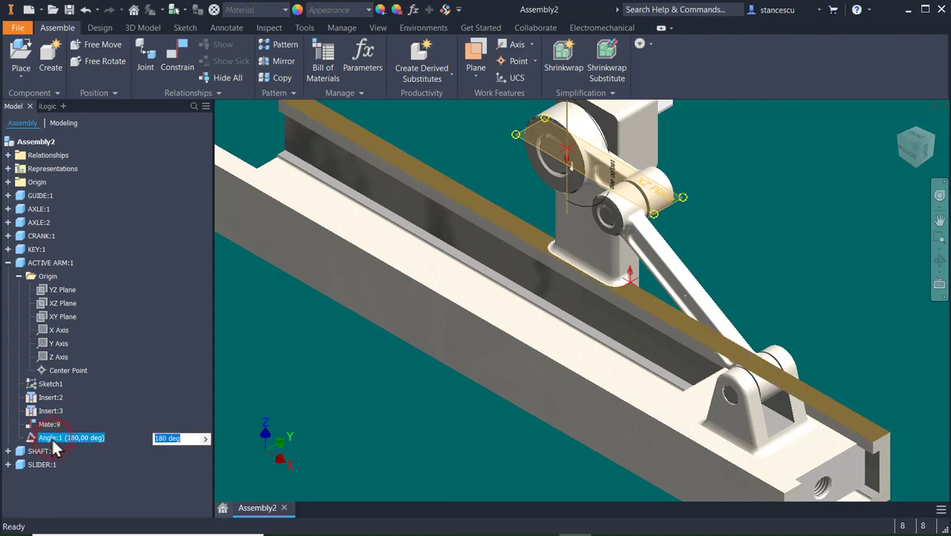
right_click(51, 436)
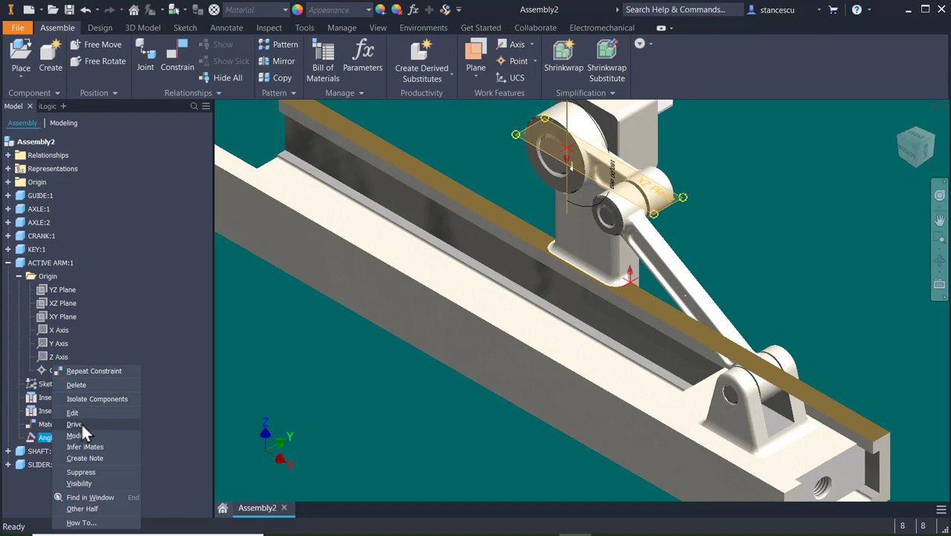
left_click(82, 424)
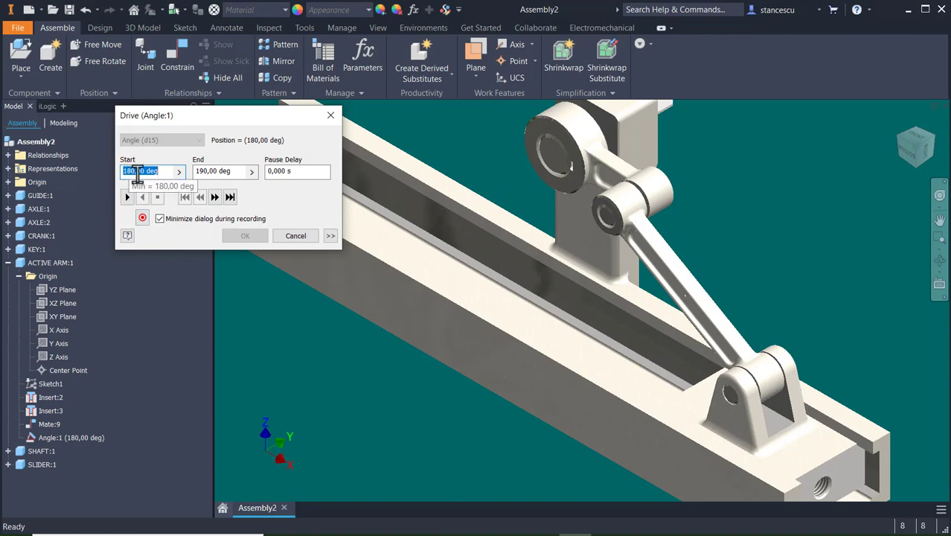
left_click(233, 170)
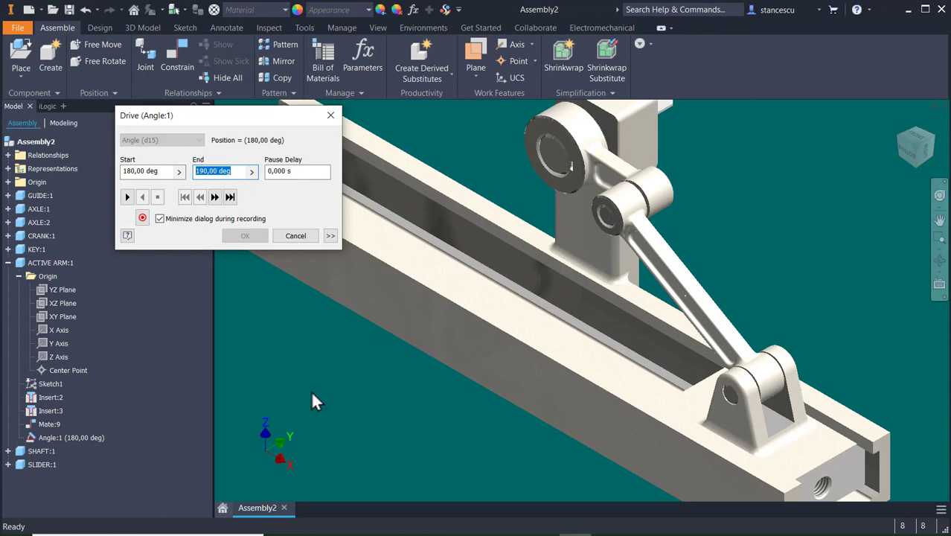
type("3")
type("60°")
type("2")
- Play the angle drive forward and in reverse to check the whole mechanism's motion
scroll(507, 385, "down", 3)
middle_click_drag(504, 380, 578, 346)
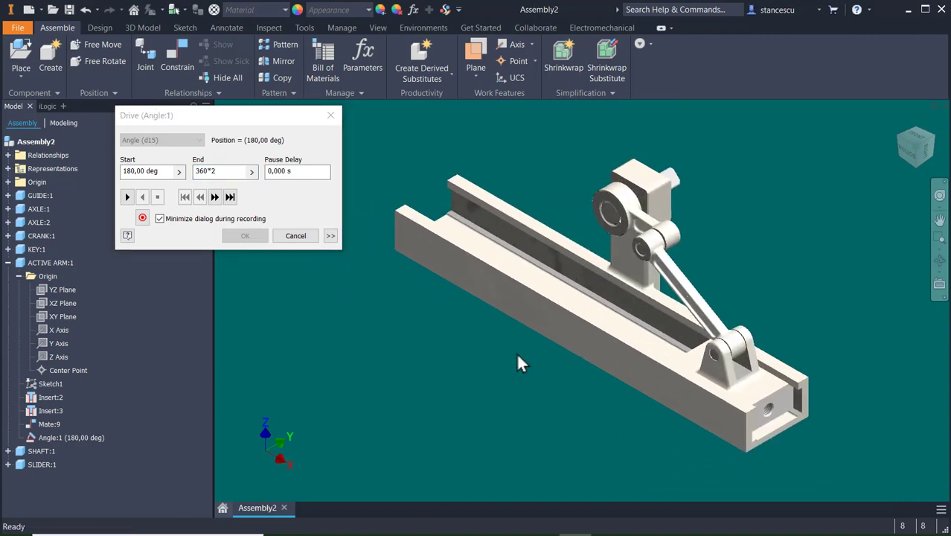
left_click(128, 197)
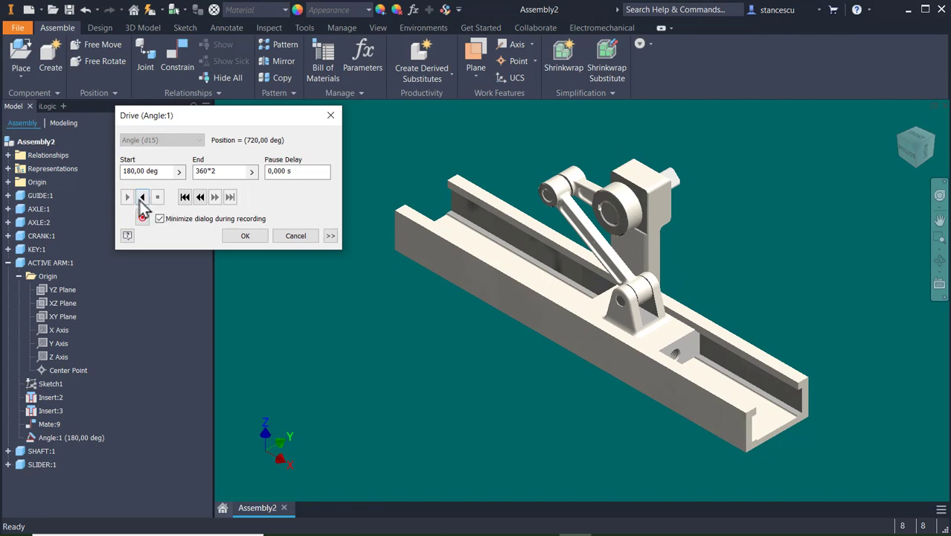
left_click(142, 196)
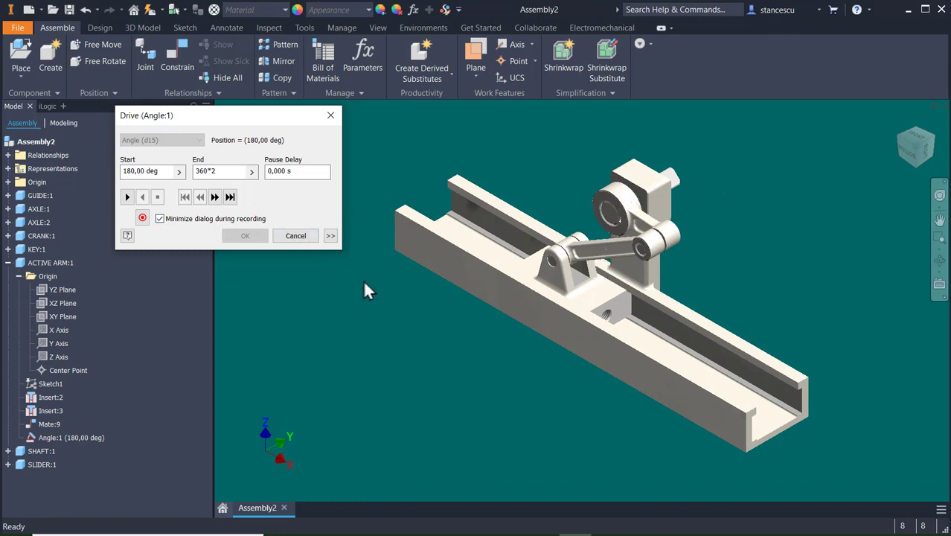
- Run the drive forward and backward in a close-up, straight-on side view of the linkage, and close the drive simulation
left_click(906, 158)
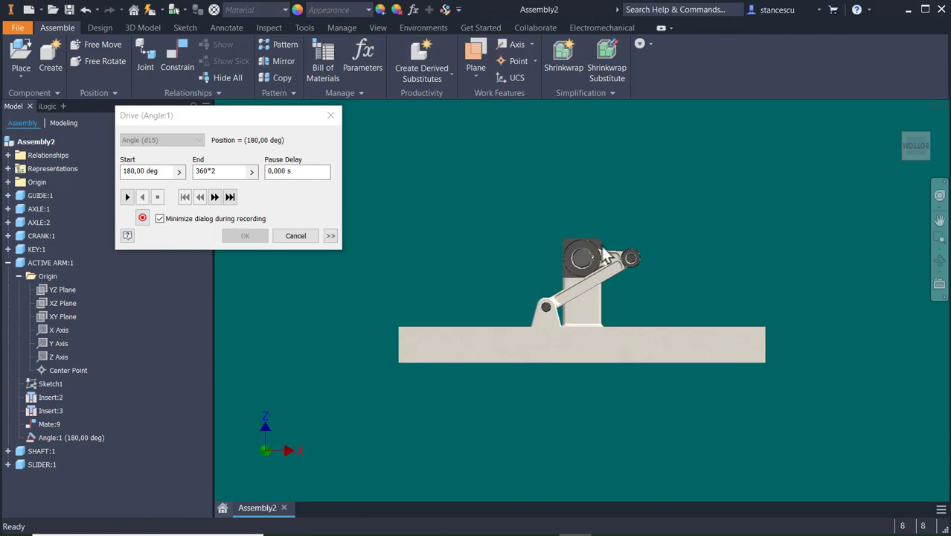
scroll(482, 318, "up", 2)
scroll(605, 298, "up", 4)
scroll(605, 295, "down", 2)
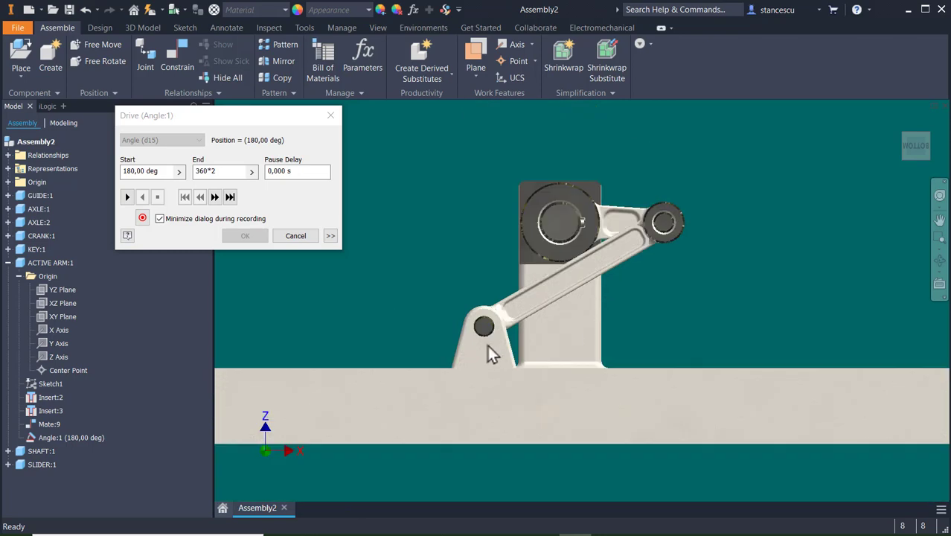
left_click(126, 196)
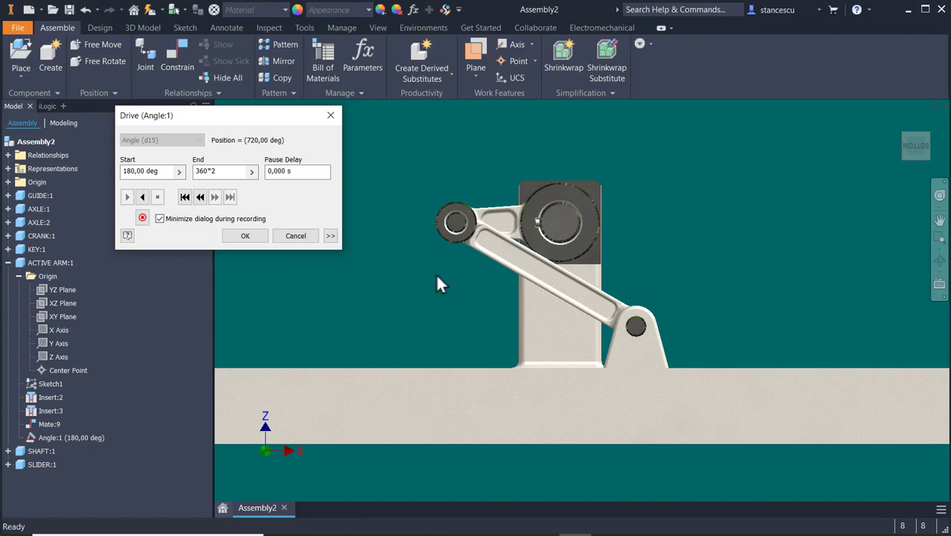
left_click(141, 198)
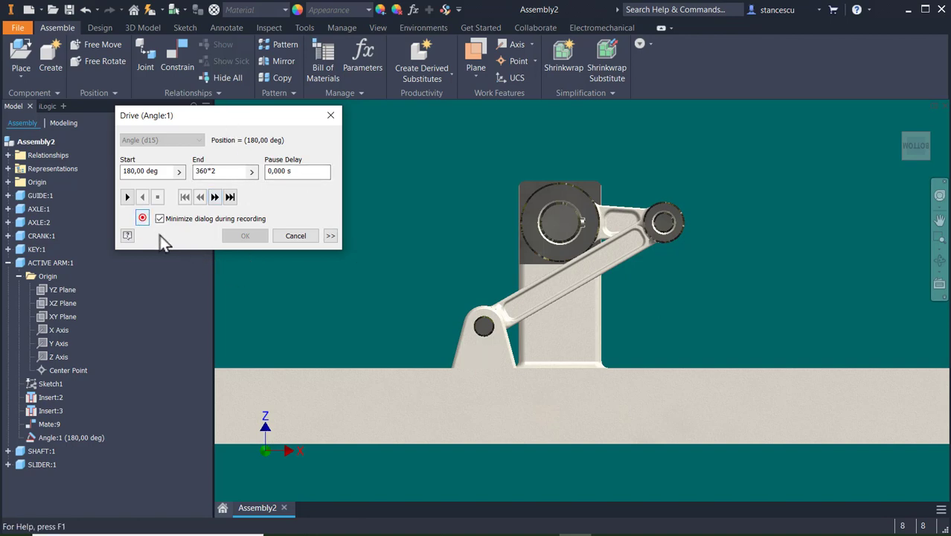
left_click(299, 240)
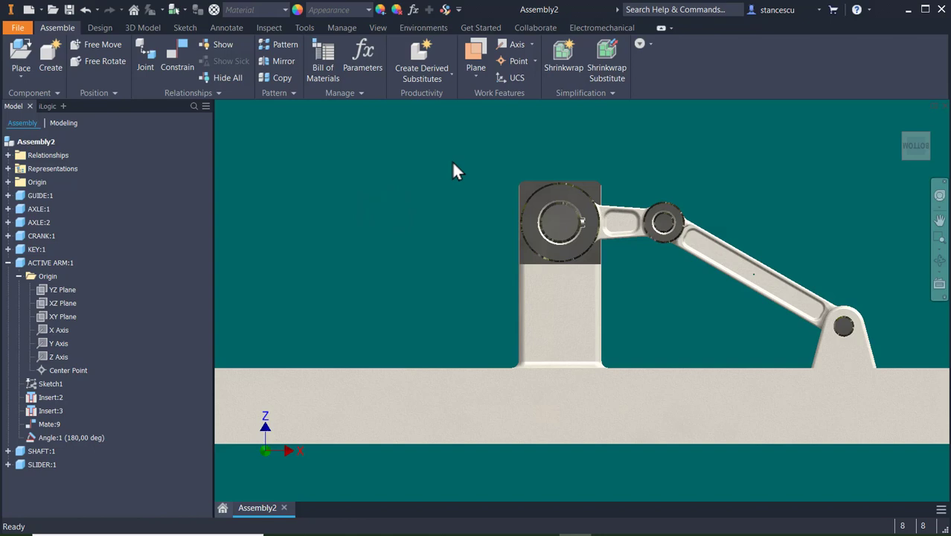
- Drive the Angle:1 constraint again in the home view, forward and in reverse, and end the simulation
key("F6")
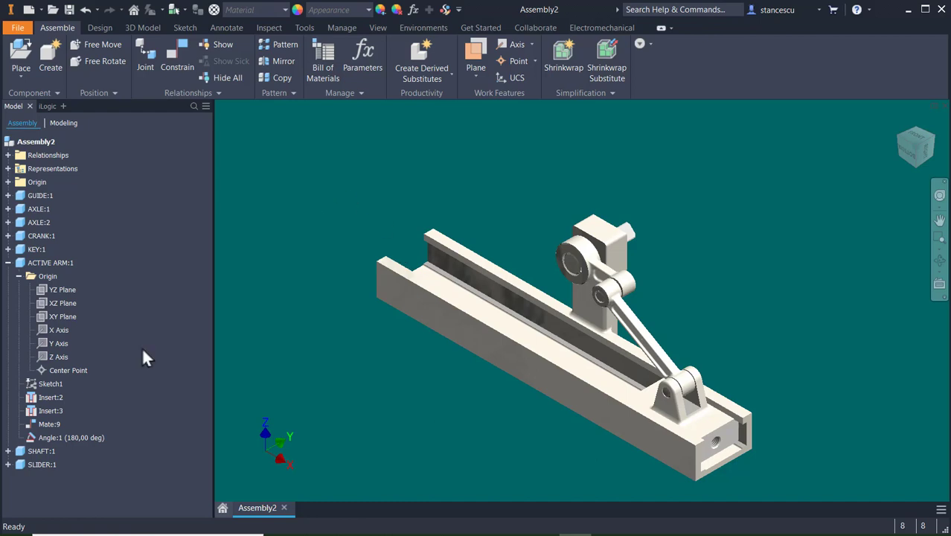
right_click(46, 436)
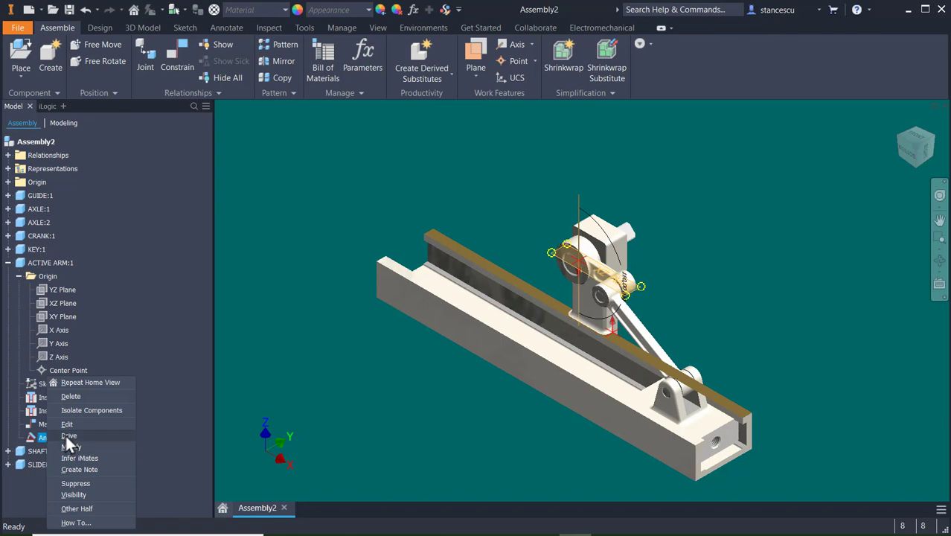
left_click(65, 435)
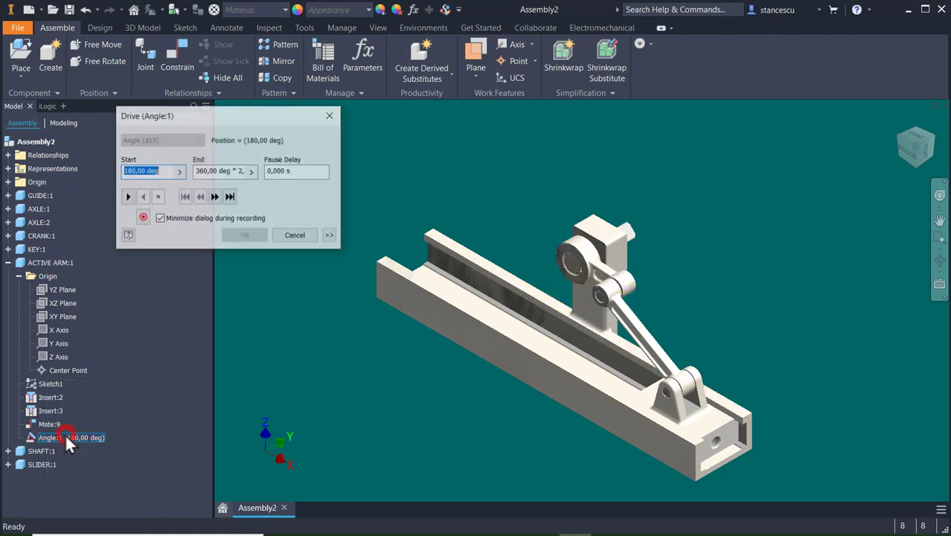
left_click(124, 196)
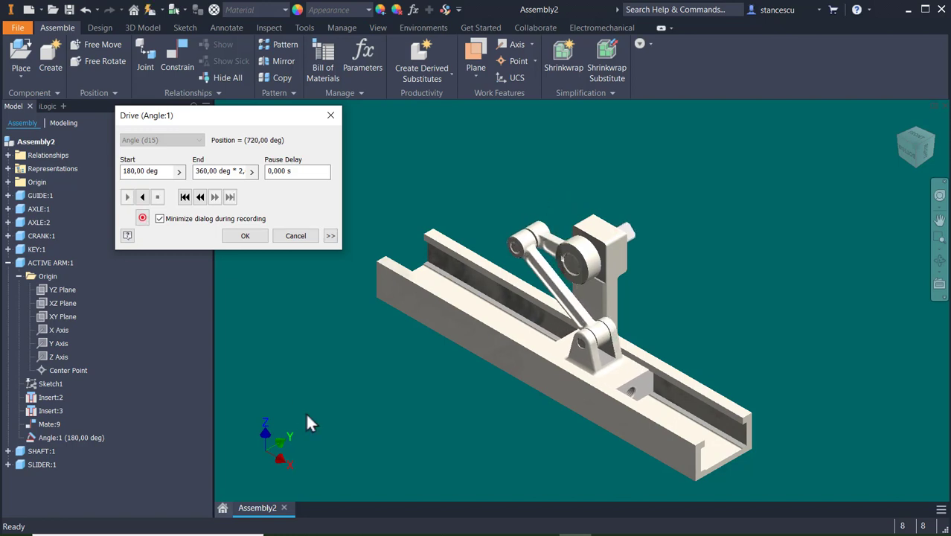
left_click(142, 198)
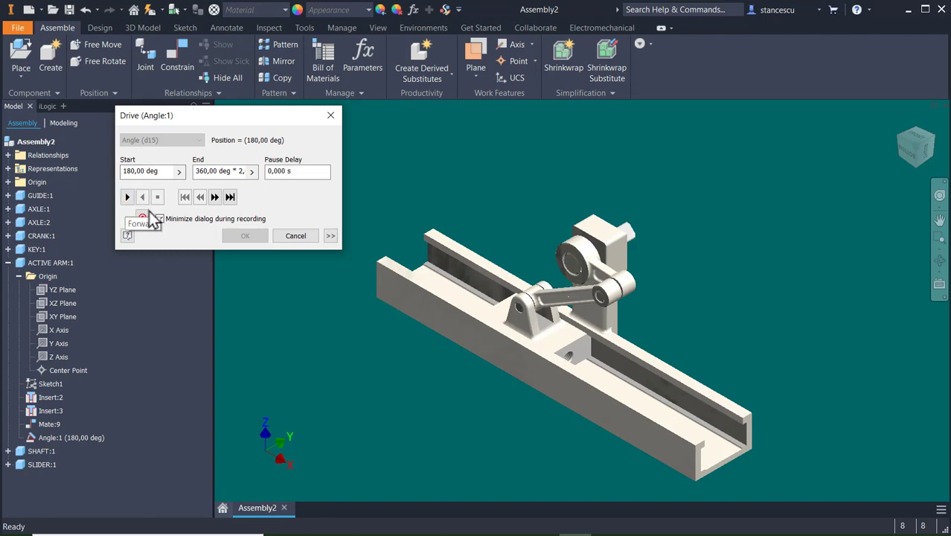
left_click(291, 239)
- Try to move the linkage by hand while the angle constraint is active
left_click(385, 164)
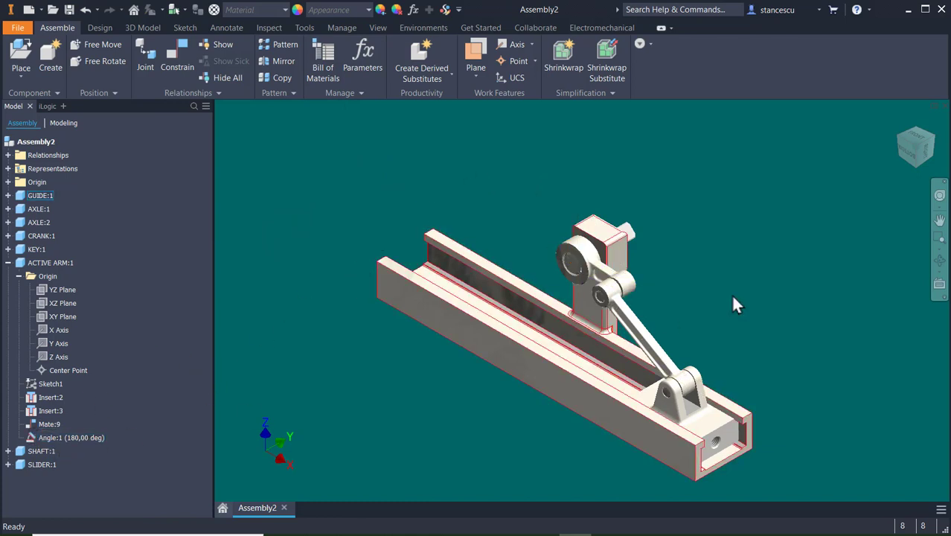
left_click_drag(606, 281, 625, 266)
left_click_drag(618, 305, 645, 351)
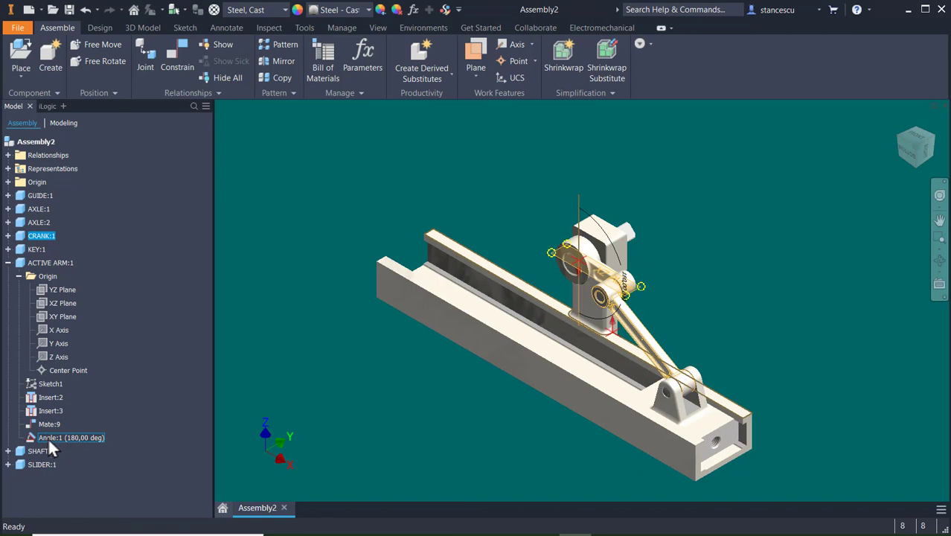
- Suppress the active arm's Angle:1 constraint and swing the crank by hand to test its free movement
right_click(47, 436)
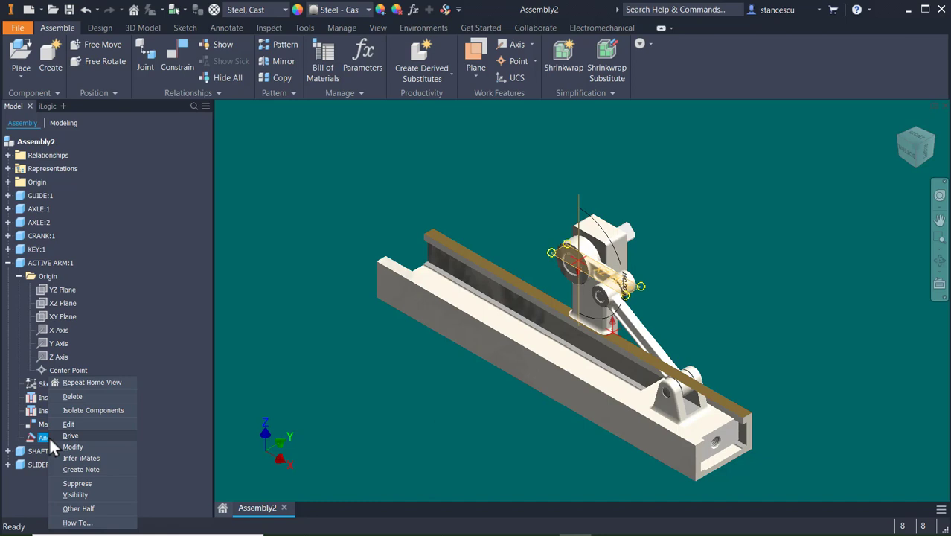
left_click(90, 482)
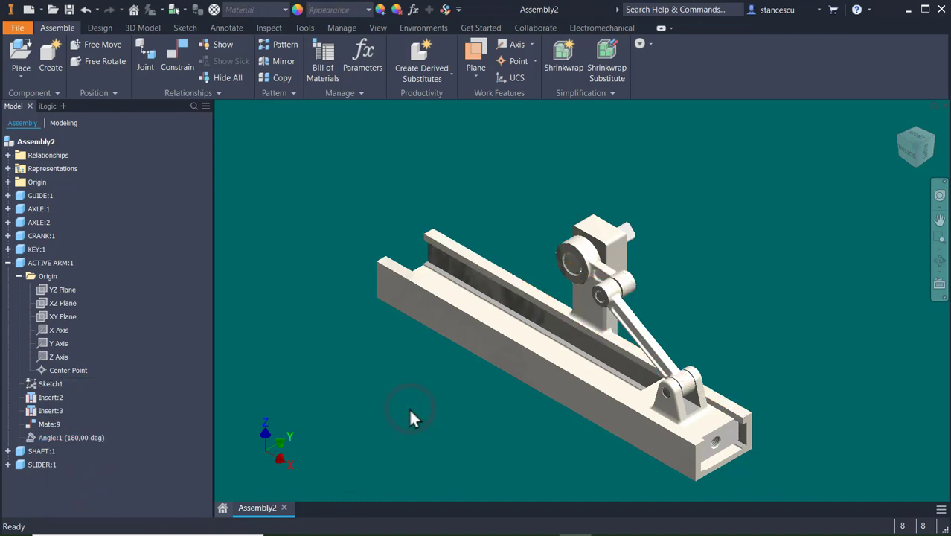
left_click_drag(621, 282, 586, 329)
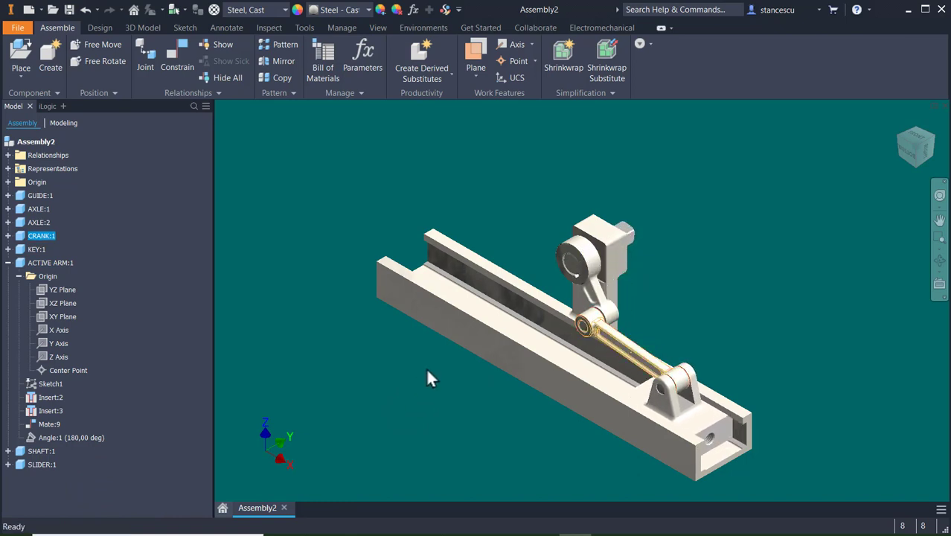
left_click(665, 276)
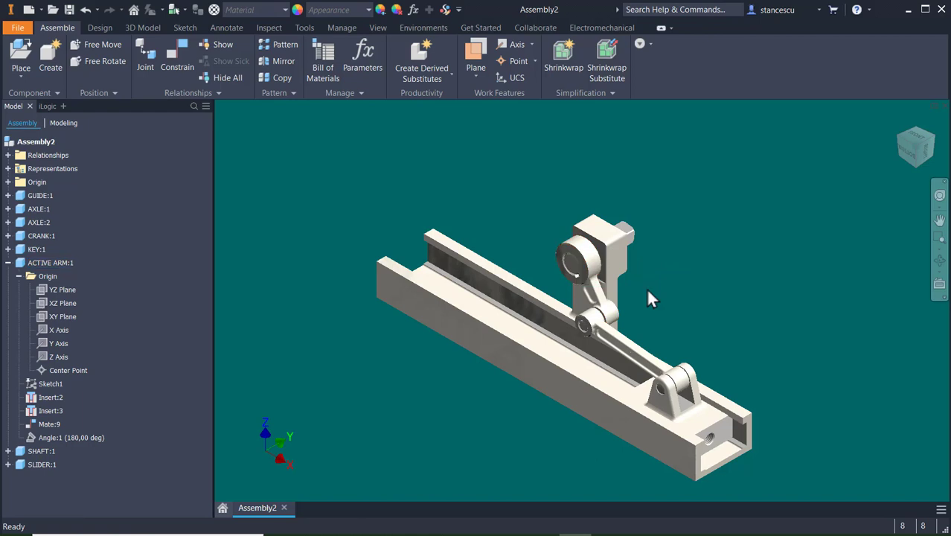
- Unsuppress the active arm's Angle:1 constraint
left_click(53, 439)
right_click(52, 438)
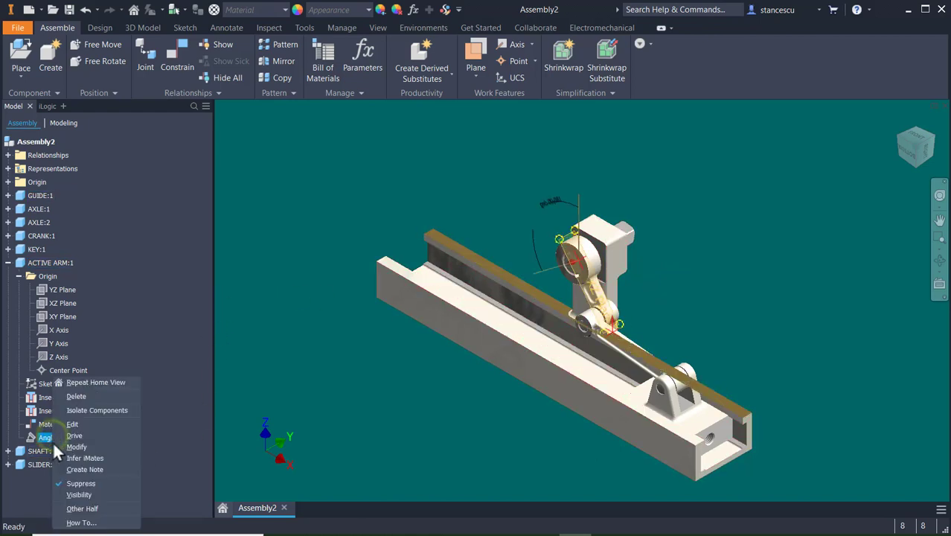
left_click(82, 484)
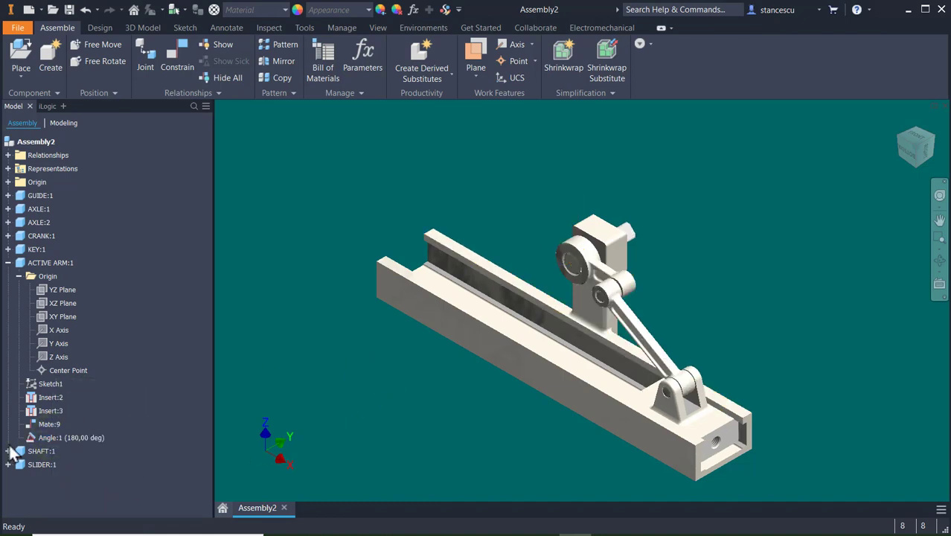
- Suppress the active arm's Angle:1 constraint and switch the assembly to the Dynamic Simulation environment
right_click(59, 438)
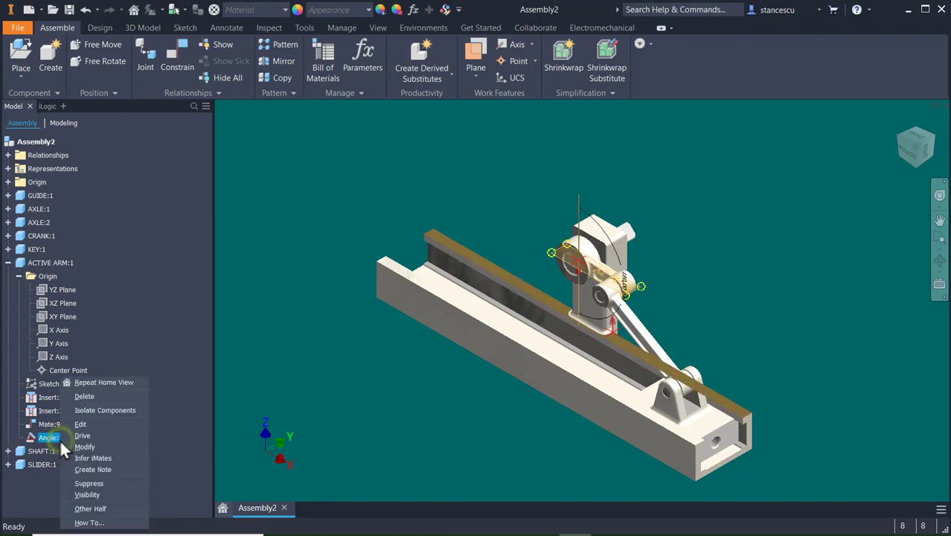
left_click(90, 486)
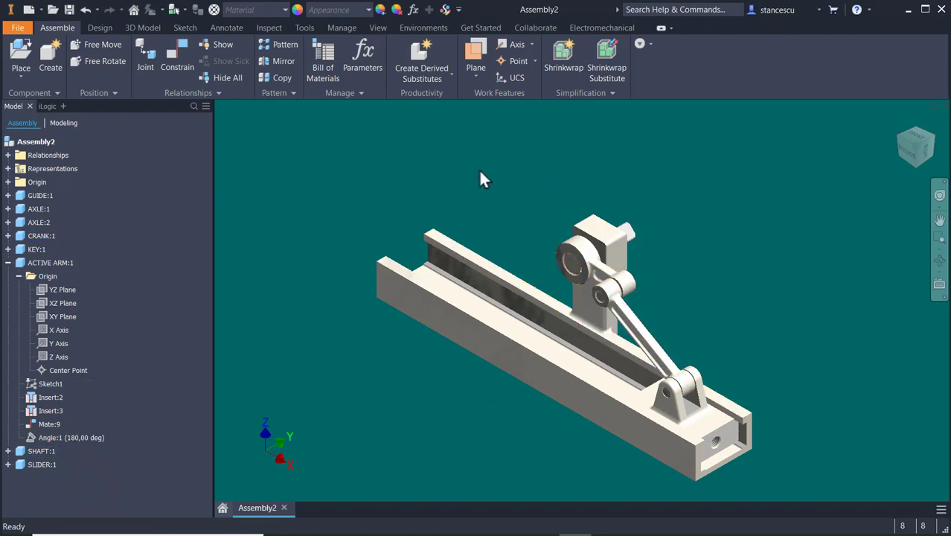
left_click(440, 28)
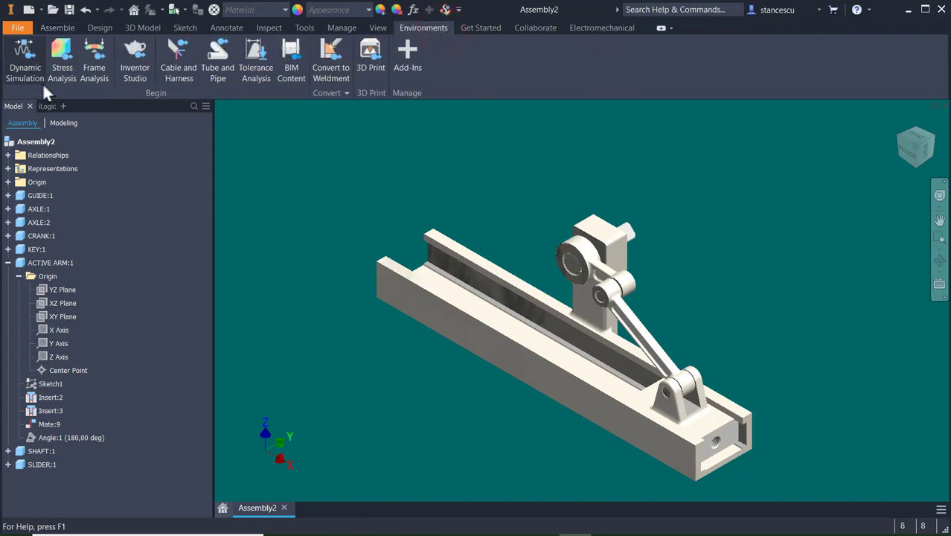
left_click(26, 60)
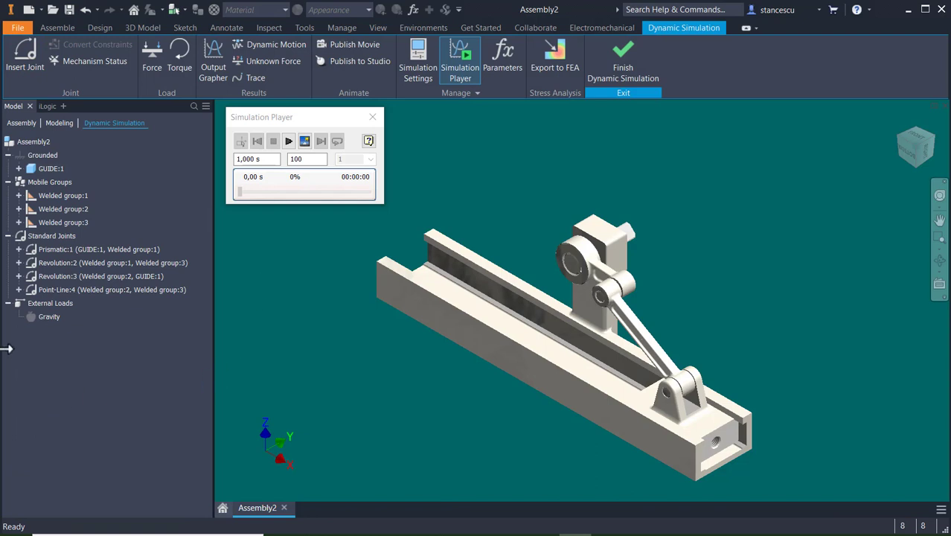
- Define gravity of 9810 mm/s^2 acting downward along the vertical edge at the guide's end
double_click(41, 317)
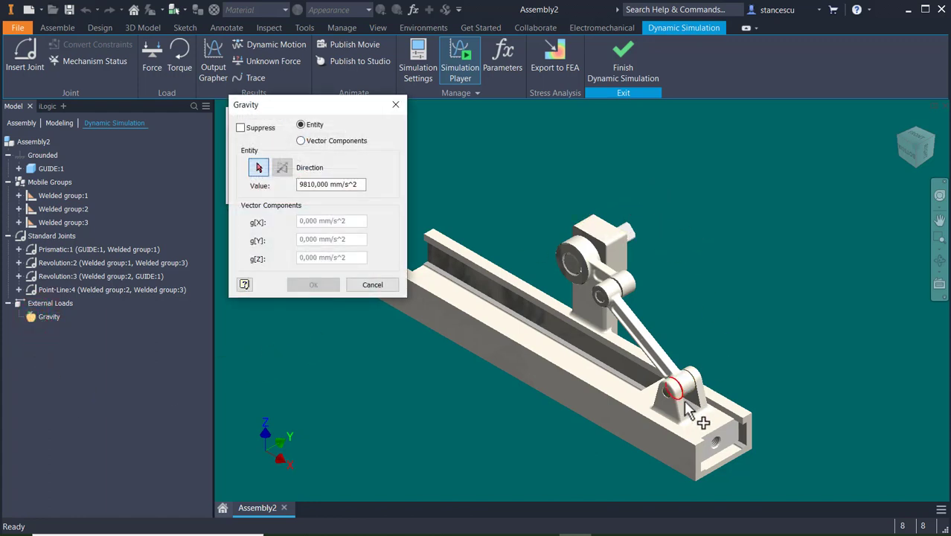
left_click(737, 406)
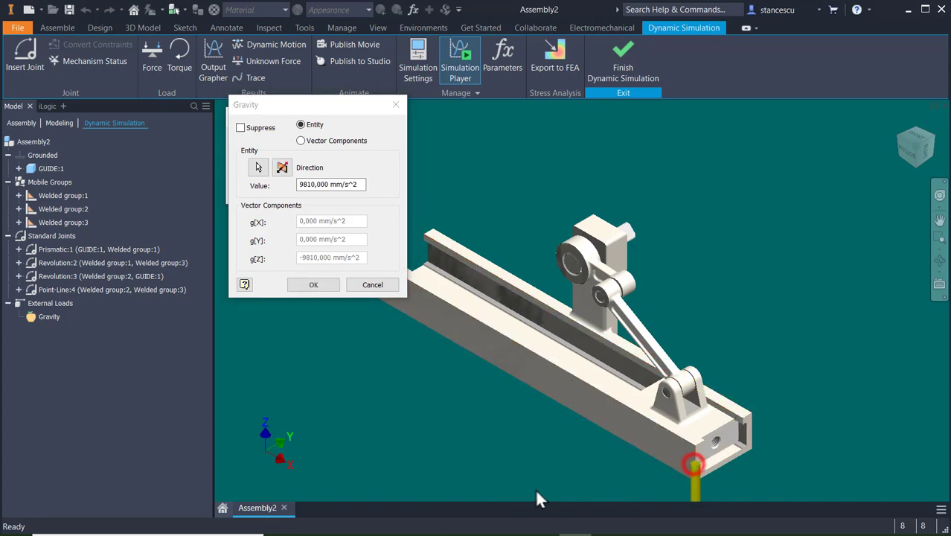
middle_click_drag(509, 388, 555, 351)
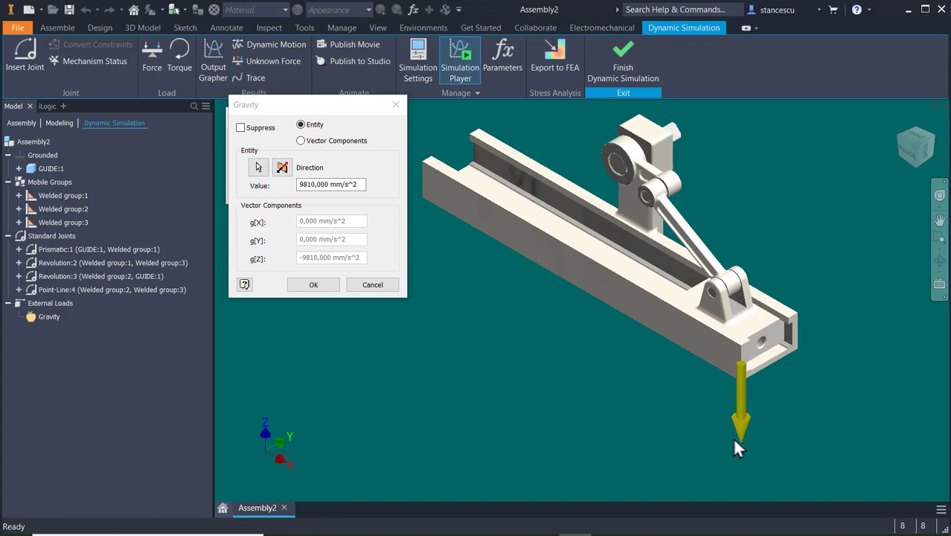
left_click(313, 284)
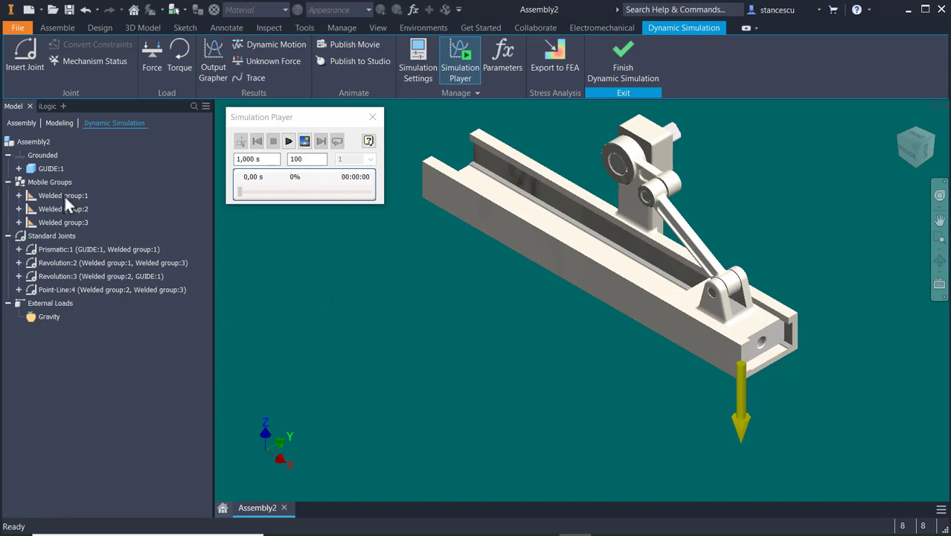
left_click(46, 142)
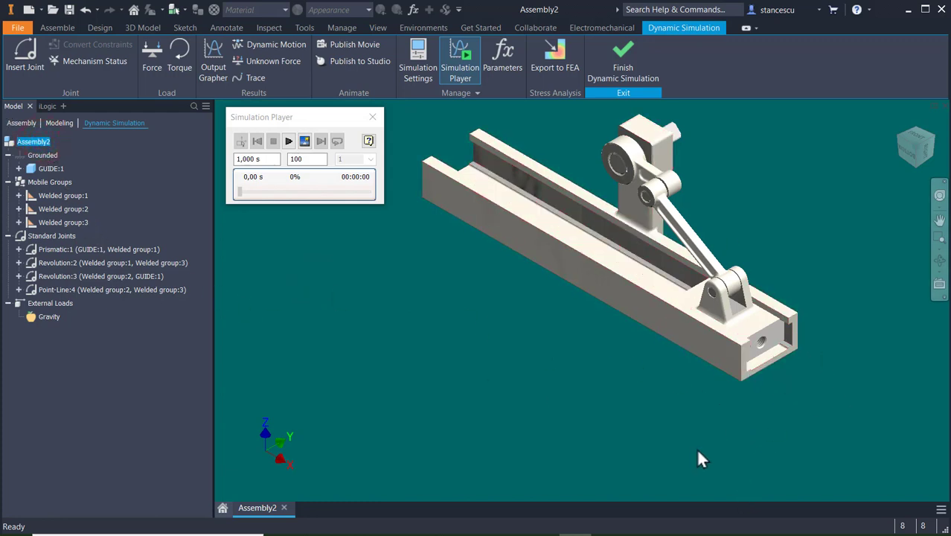
- Run the 1 s simulation under gravity, rewind it and return to construction mode
middle_click_drag(522, 325, 522, 341)
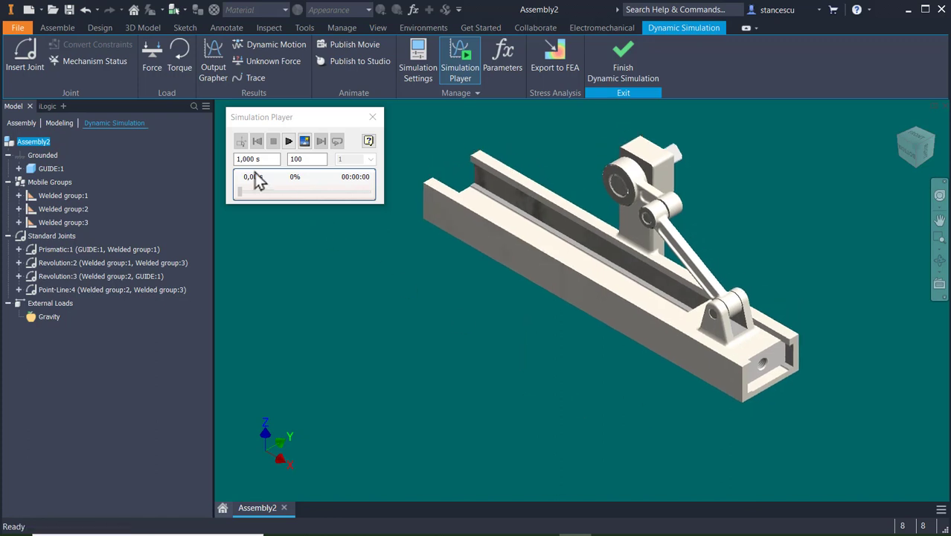
left_click(288, 141)
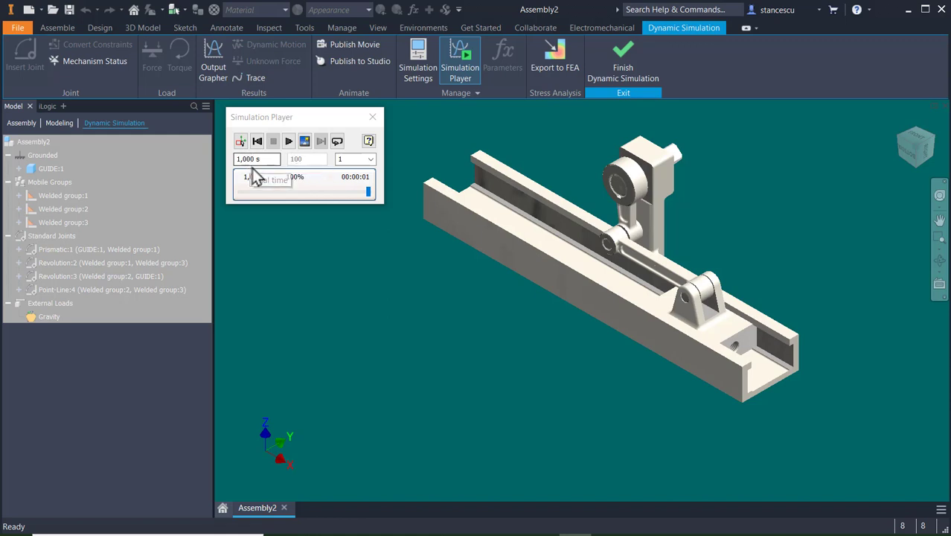
left_click(256, 142)
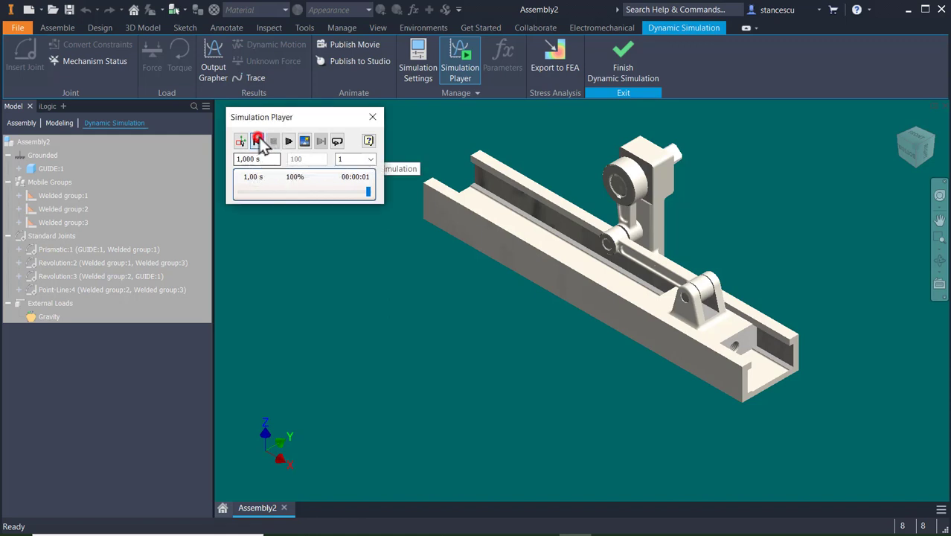
left_click(240, 142)
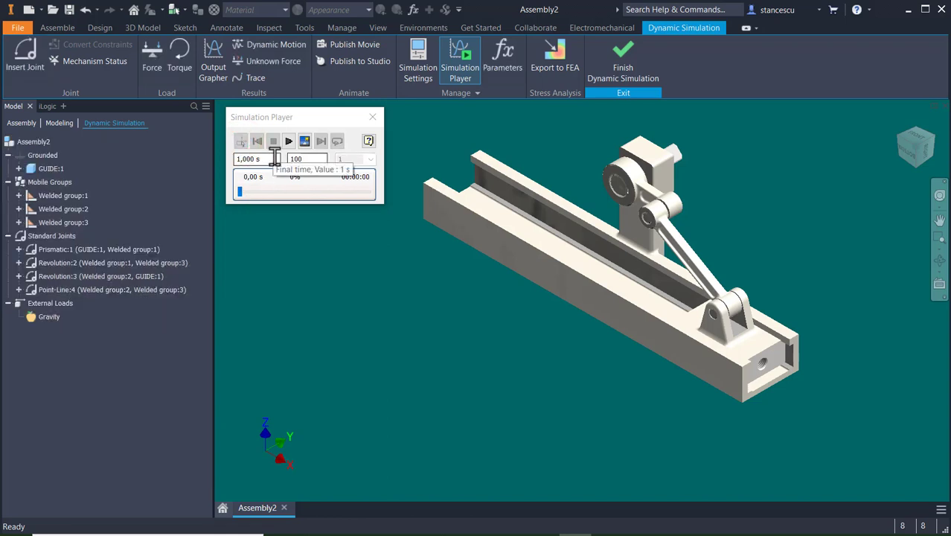
- Set the simulation's final time to 10 s, run it, rewind and return to construction mode
double_click(273, 158)
type("10")
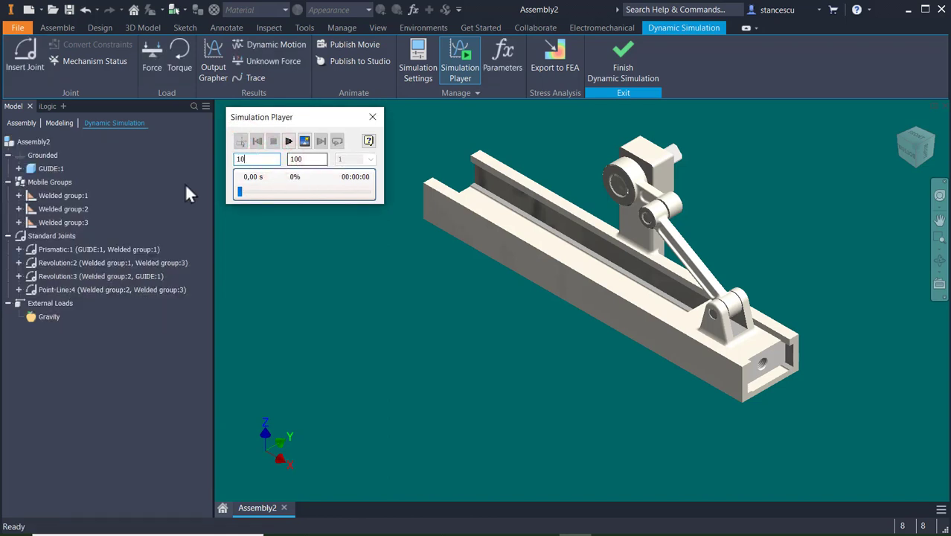
left_click(289, 141)
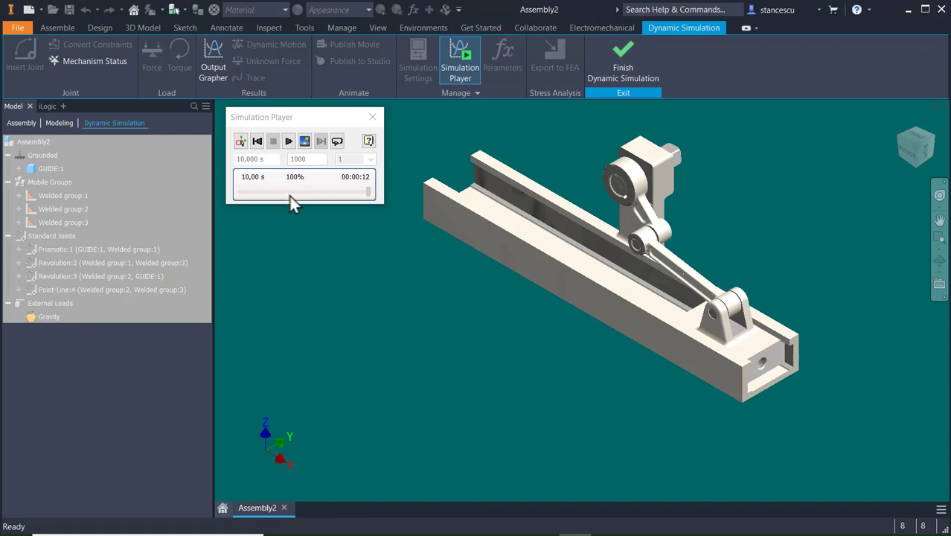
left_click(257, 141)
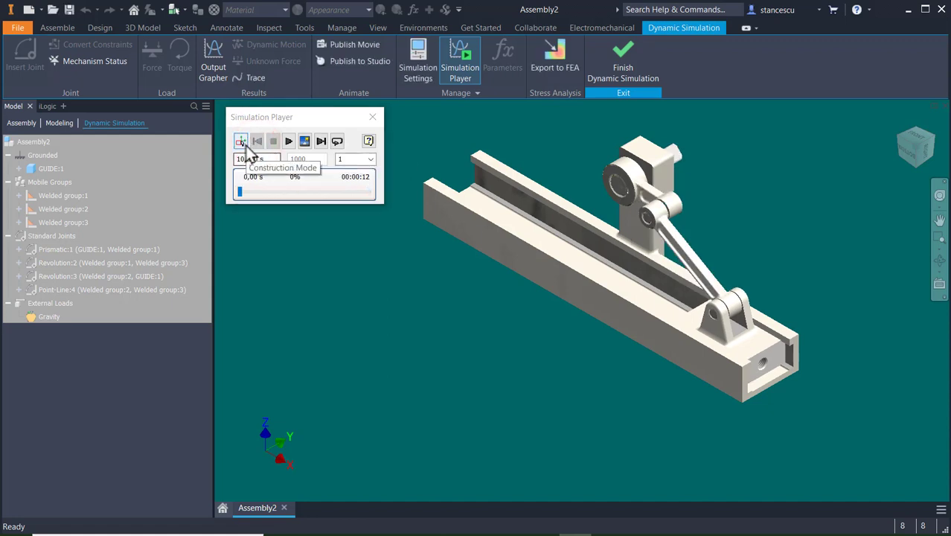
left_click(243, 142)
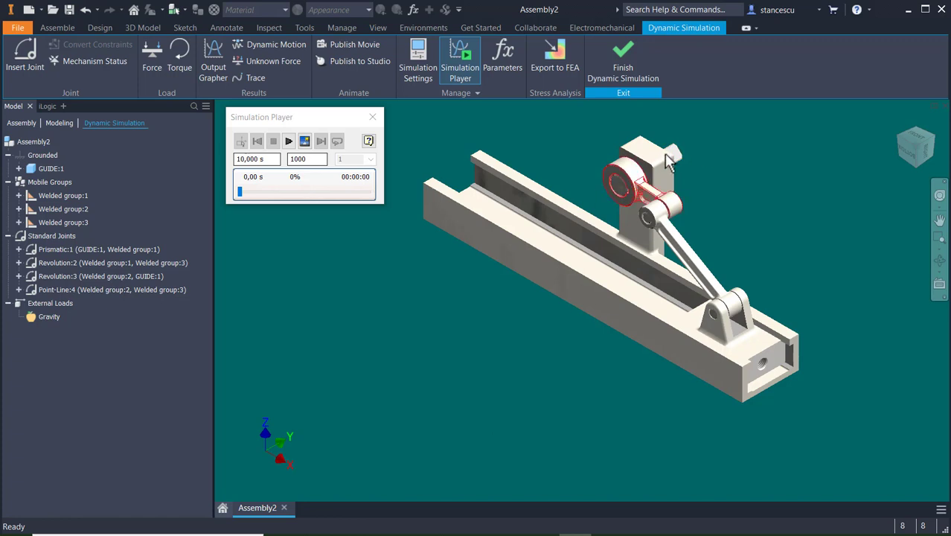
- Try turning off automatic conversion of constraints to standard joints in the simulation settings, and discard the change
scroll(614, 183, "up", 4)
scroll(625, 208, "down", 2)
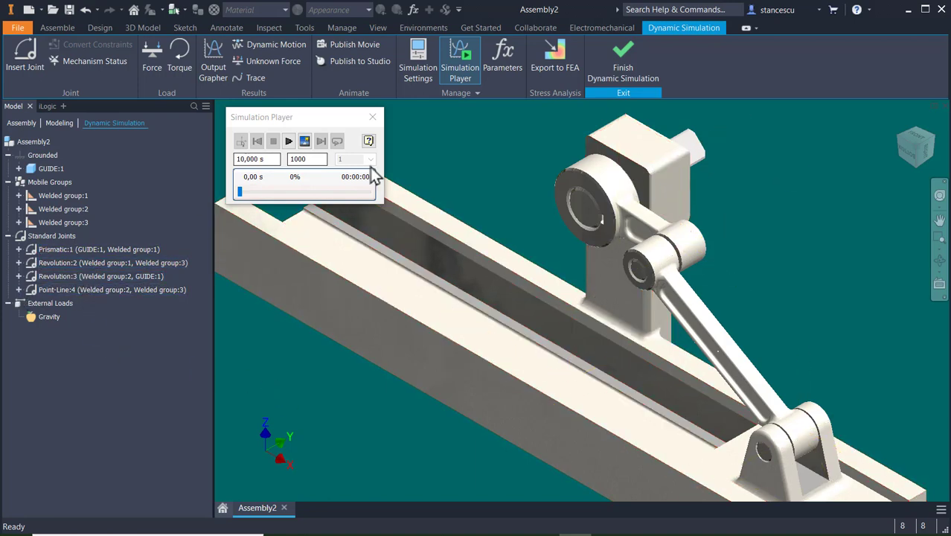
left_click(411, 58)
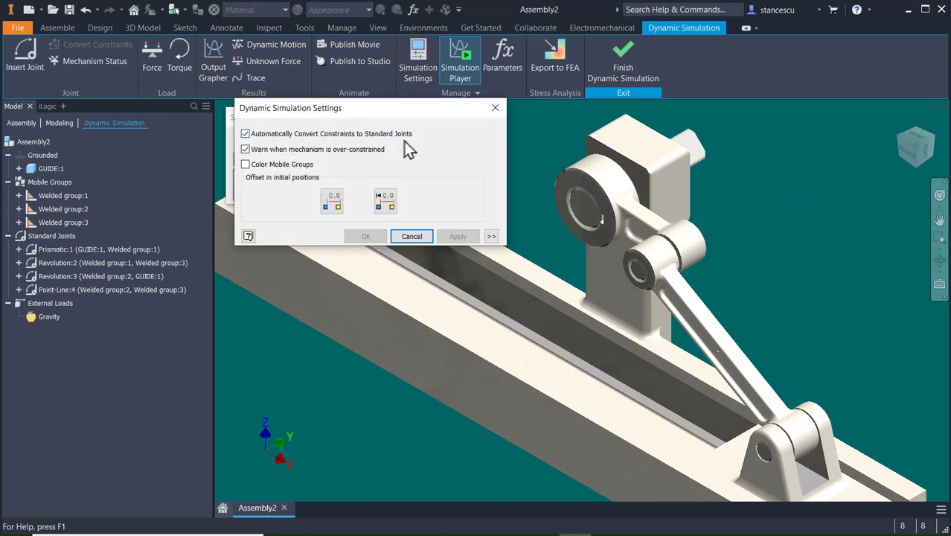
left_click(245, 134)
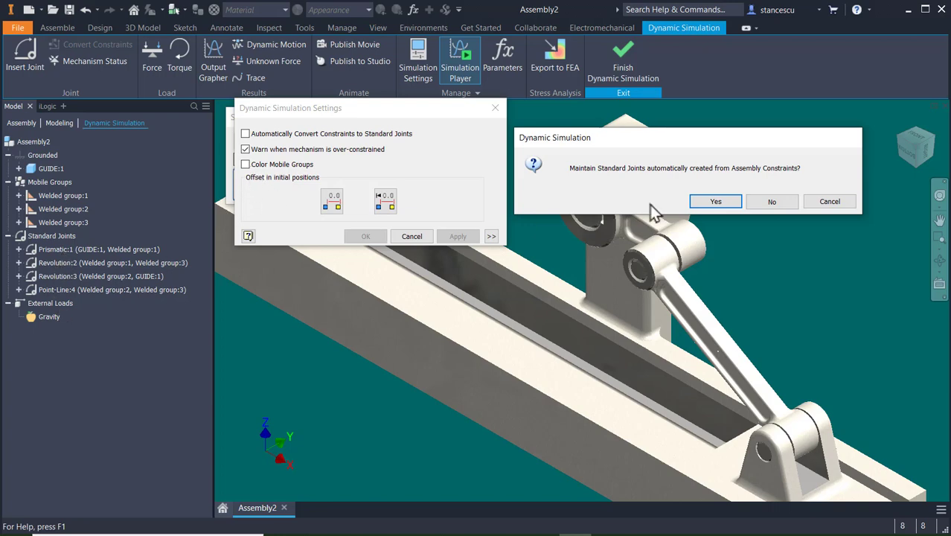
left_click(816, 201)
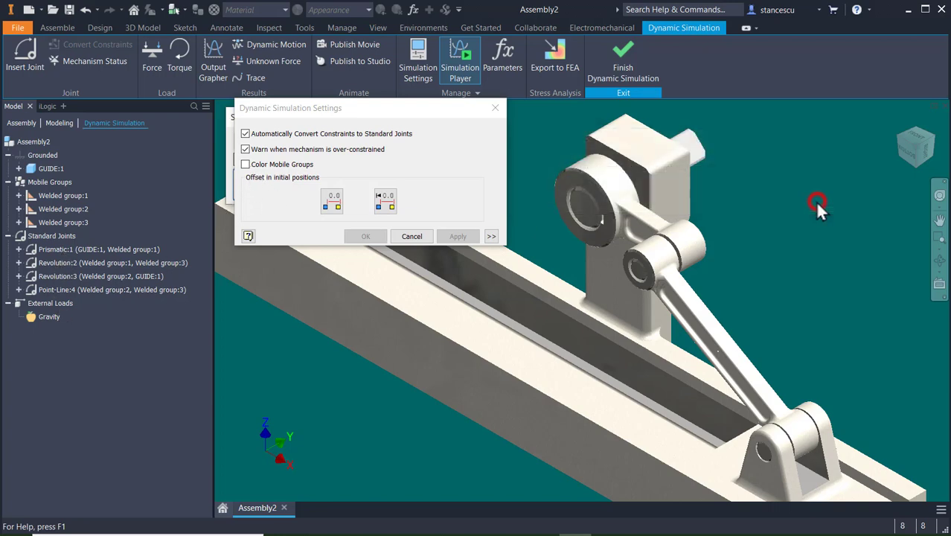
left_click(412, 237)
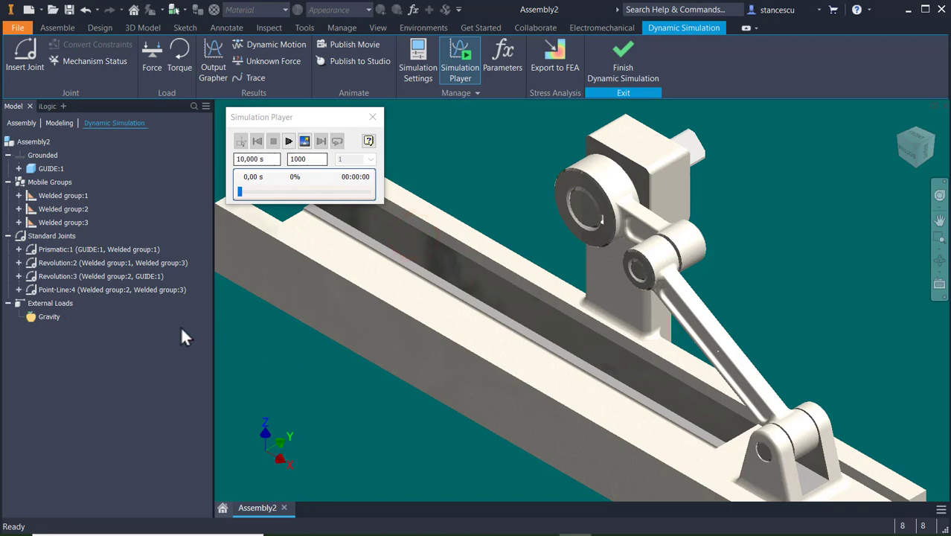
- Enable imposed motion on the rotational degree of freedom of joint Revolution:3, driven by velocity as a constant value
right_click(73, 274)
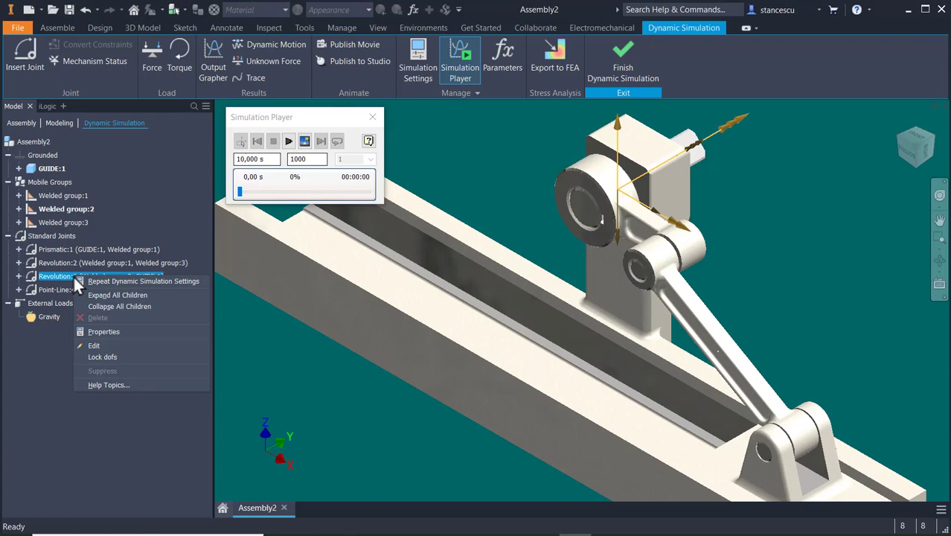
left_click(92, 329)
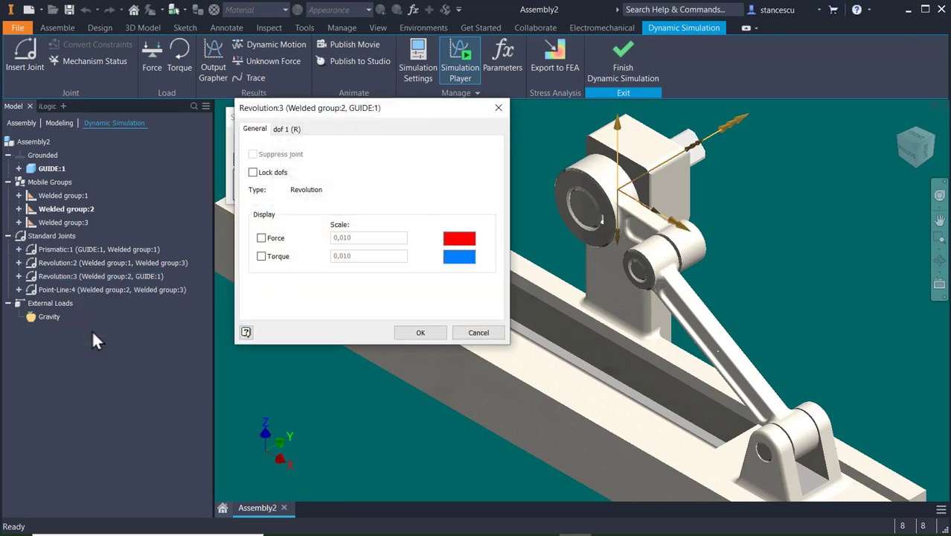
left_click(279, 131)
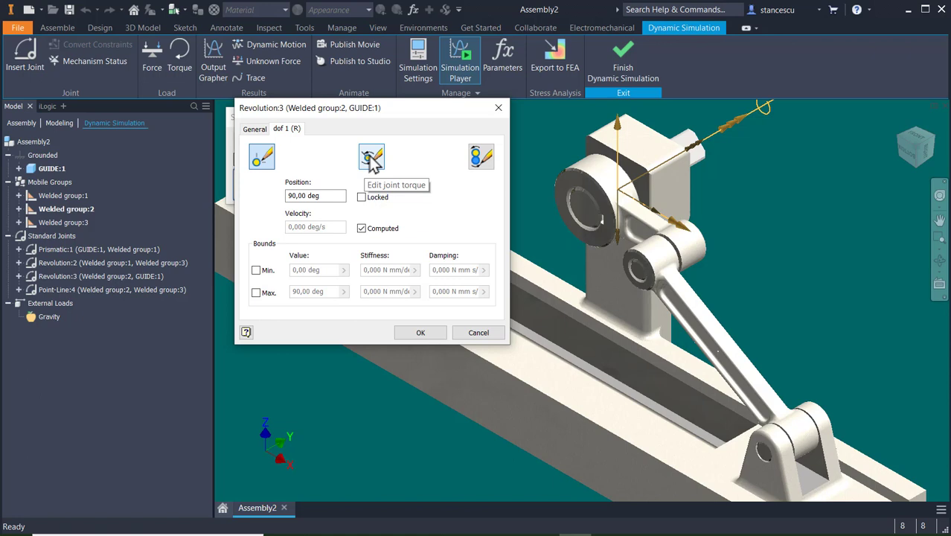
left_click(480, 160)
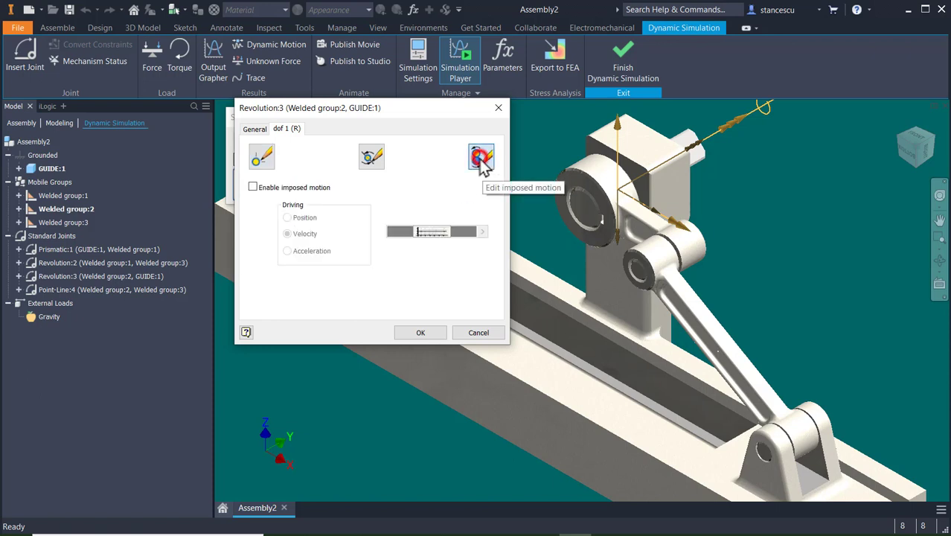
left_click(253, 187)
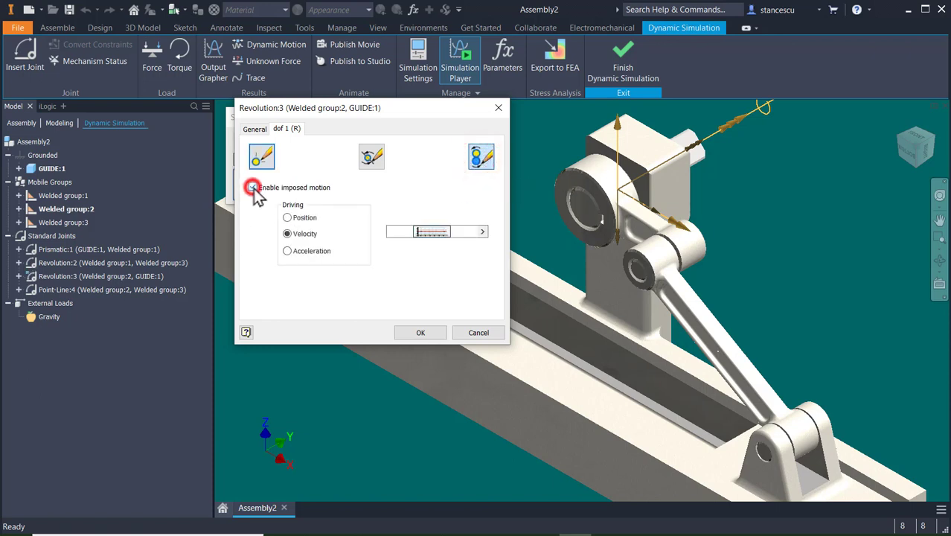
left_click(482, 232)
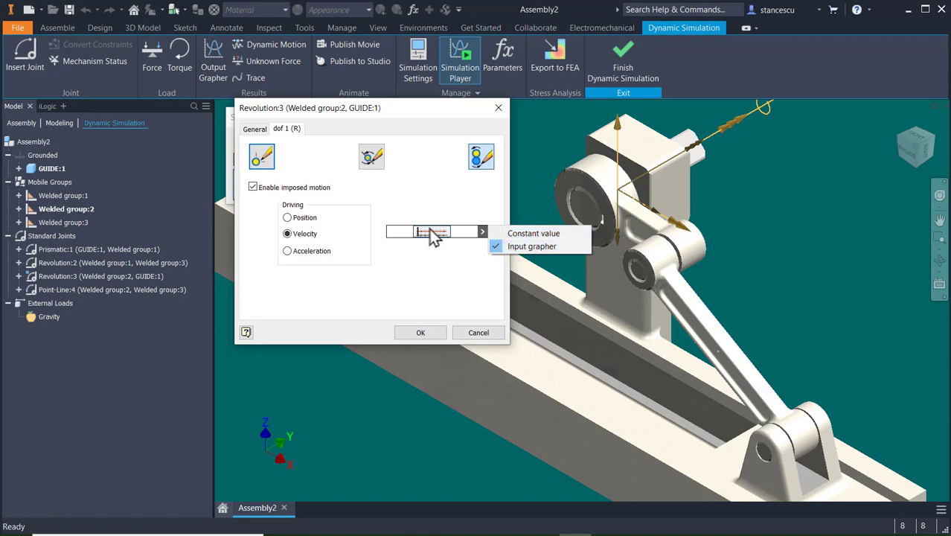
left_click(520, 235)
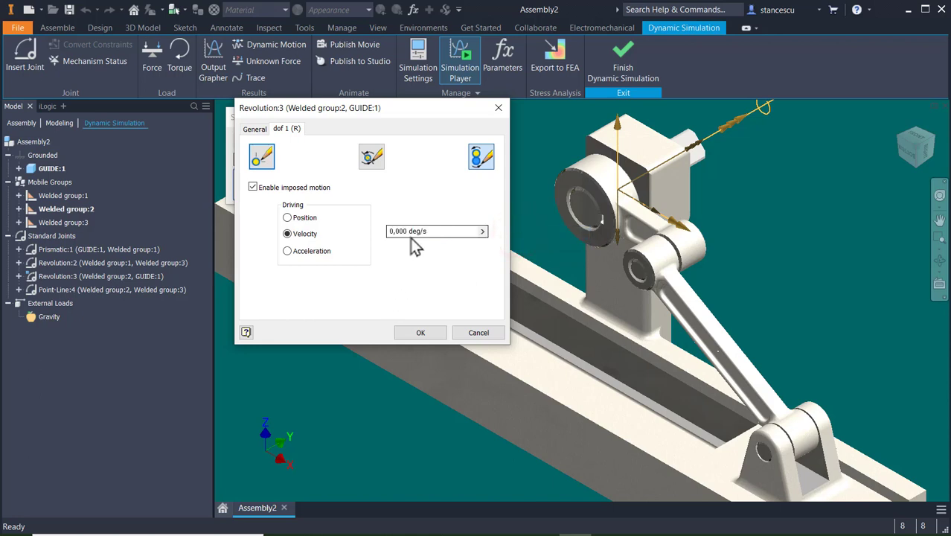
- Set the joint's imposed velocity to 40 rpm, permanently dismissing the save reminder, and apply the joint properties
left_click(441, 231)
key("ctrl+a")
type("40r")
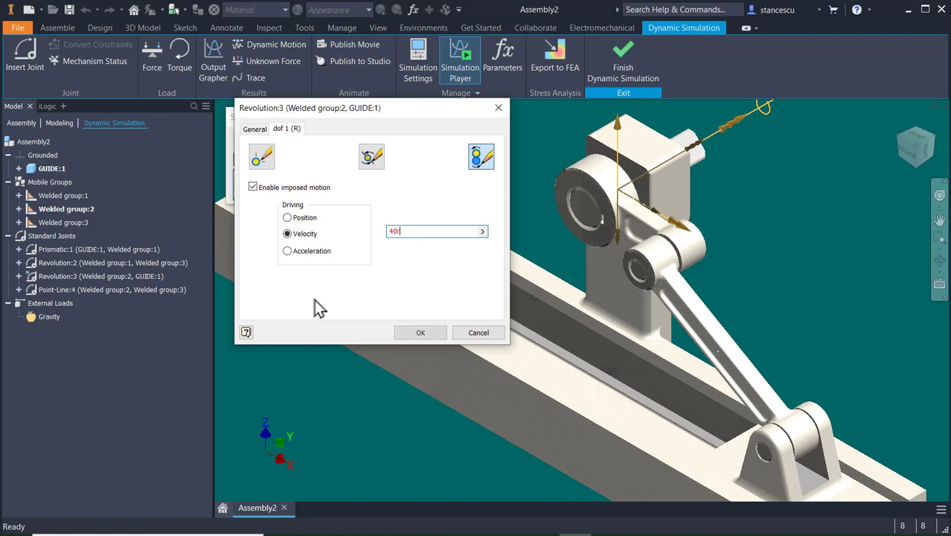
type("pm")
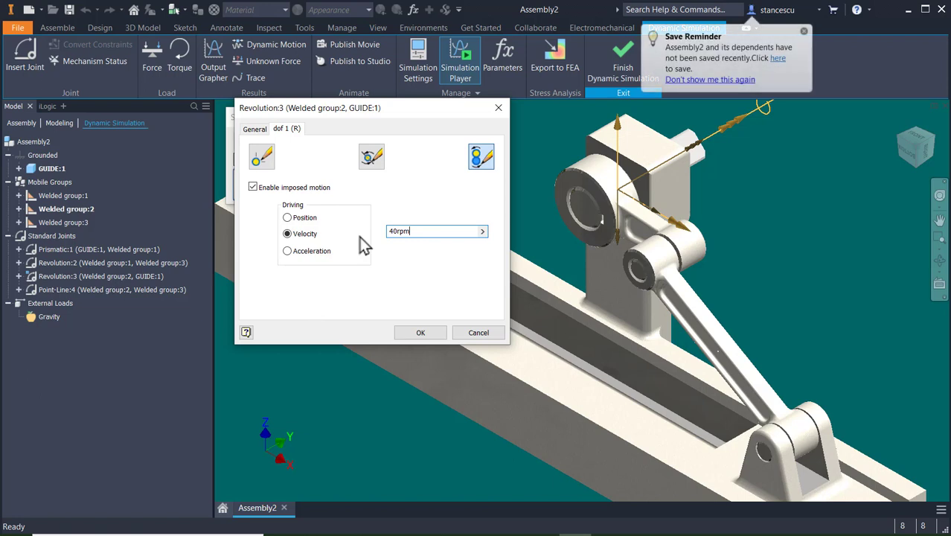
left_click(711, 81)
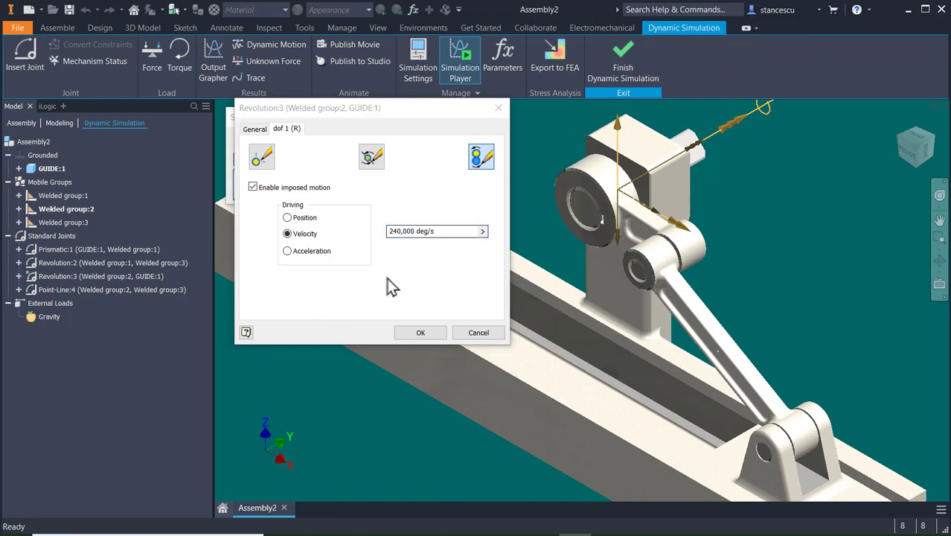
left_click(404, 234)
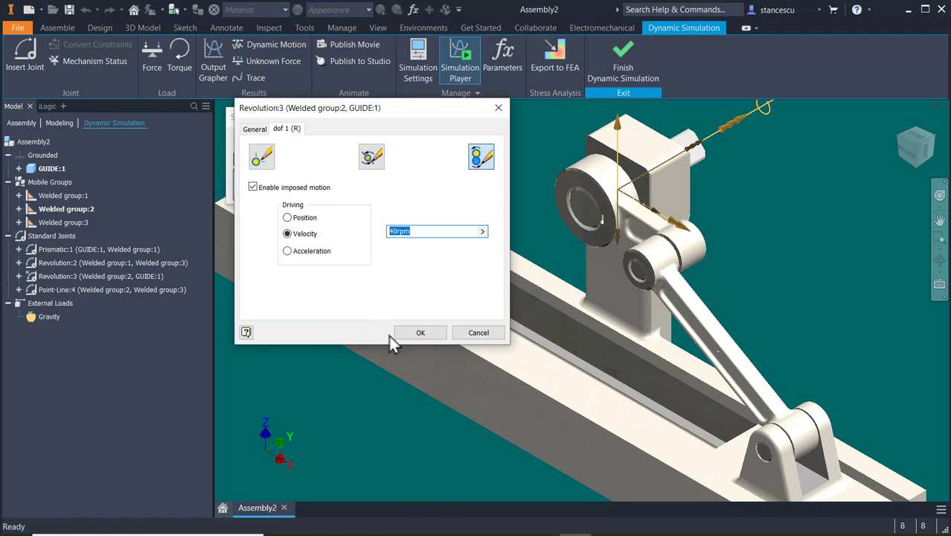
left_click(417, 333)
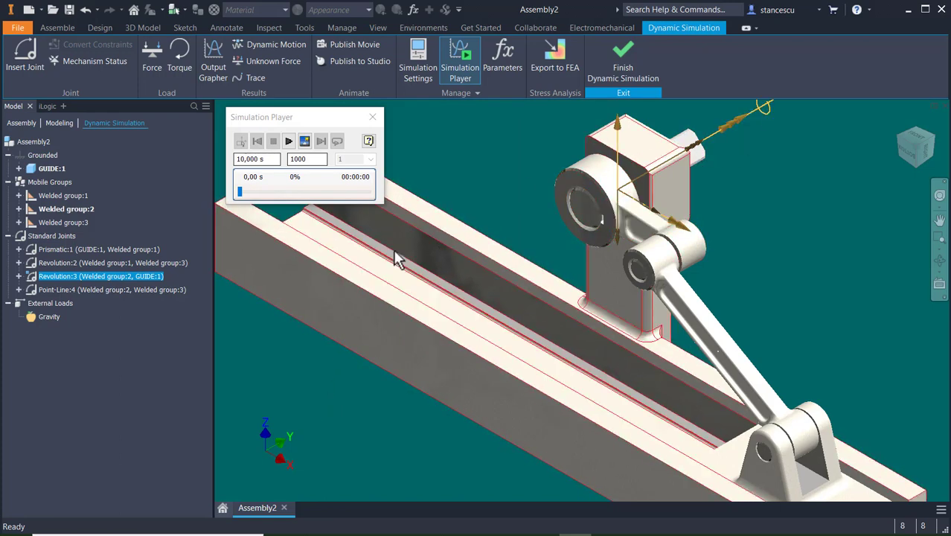
left_click(30, 142)
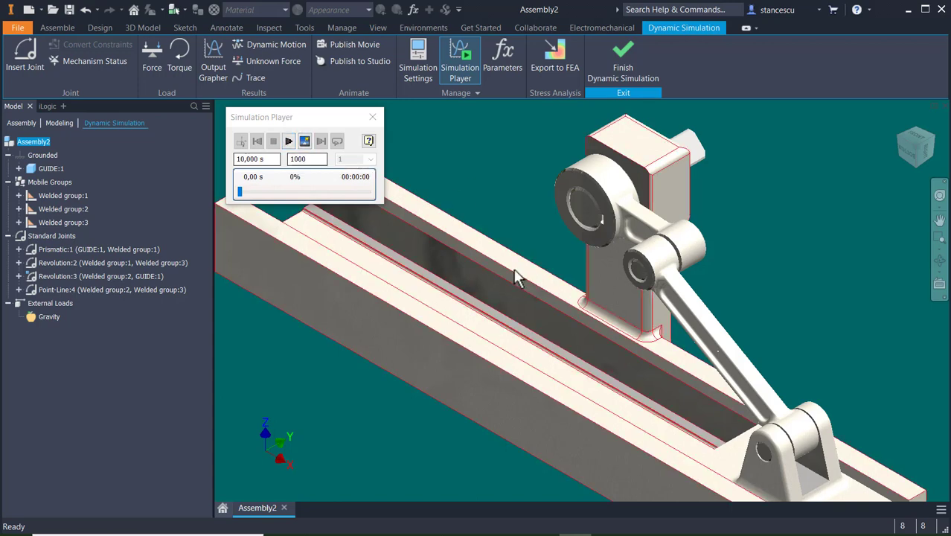
- Run the 10 s simulation with the whole mechanism in view, rewind it and return to construction mode
scroll(516, 276, "down", 3)
middle_click_drag(516, 275, 603, 266)
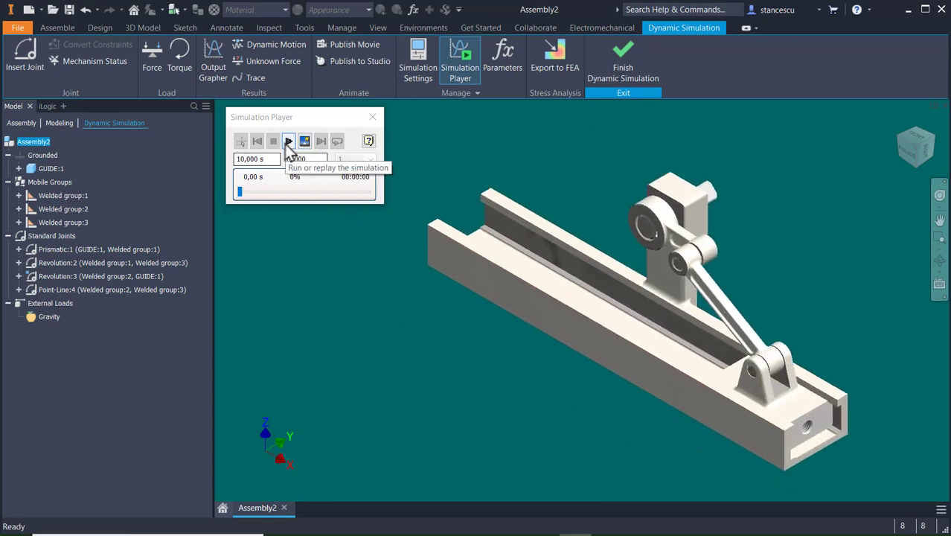
left_click(288, 141)
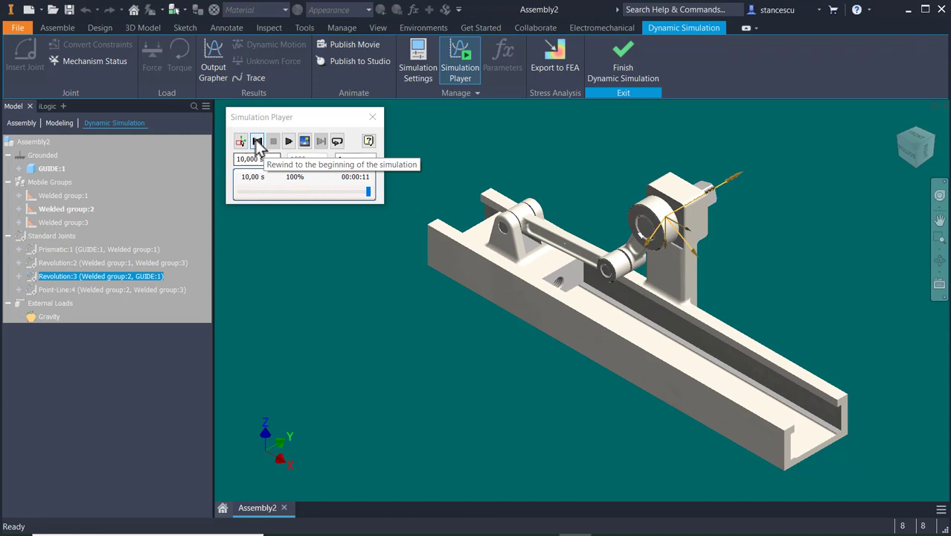
left_click(257, 141)
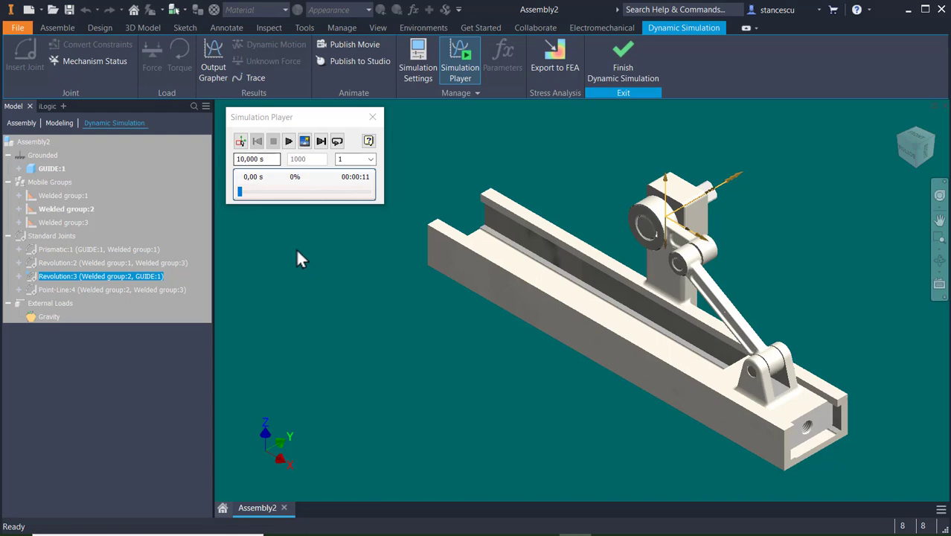
left_click(241, 141)
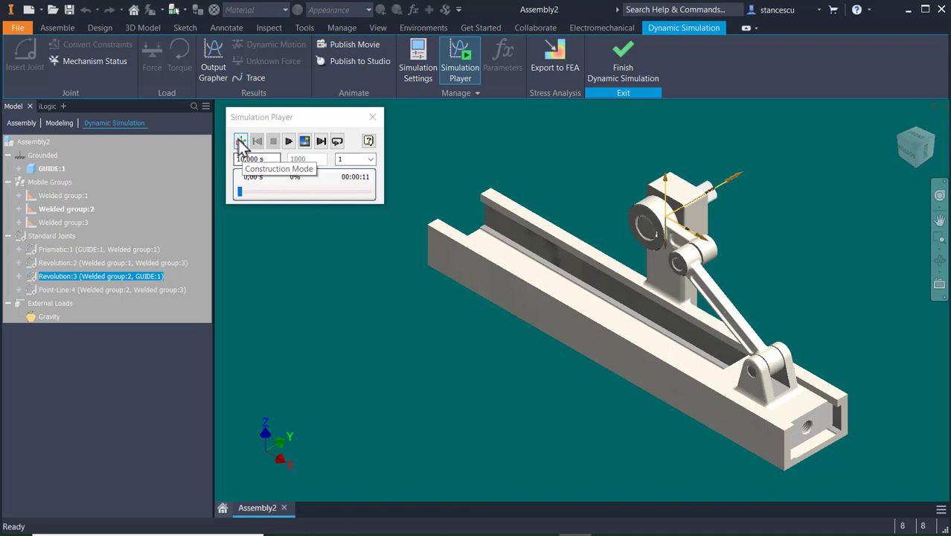
left_click(241, 141)
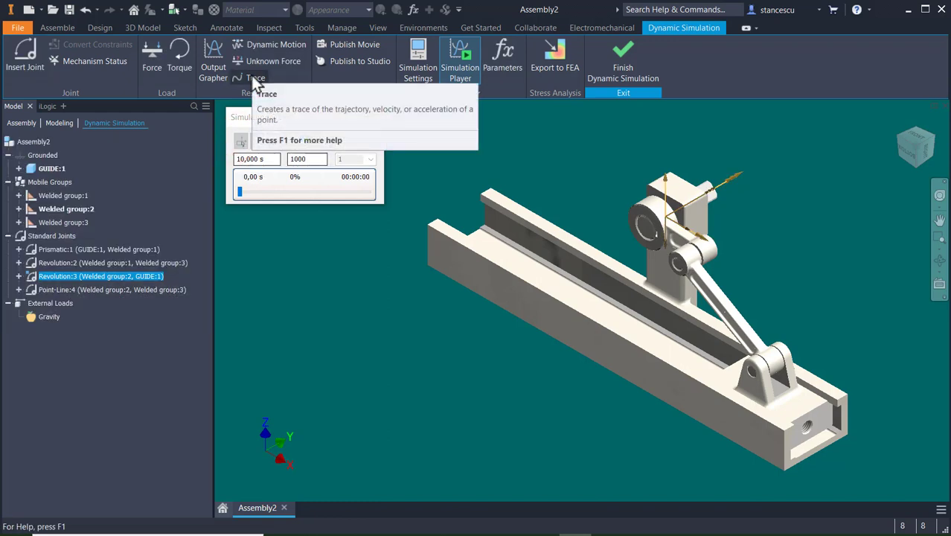
- Add a trace at the slider's pin relative to Grounded, displaying its trajectory and sending its velocity to the Output Grapher
left_click(253, 77)
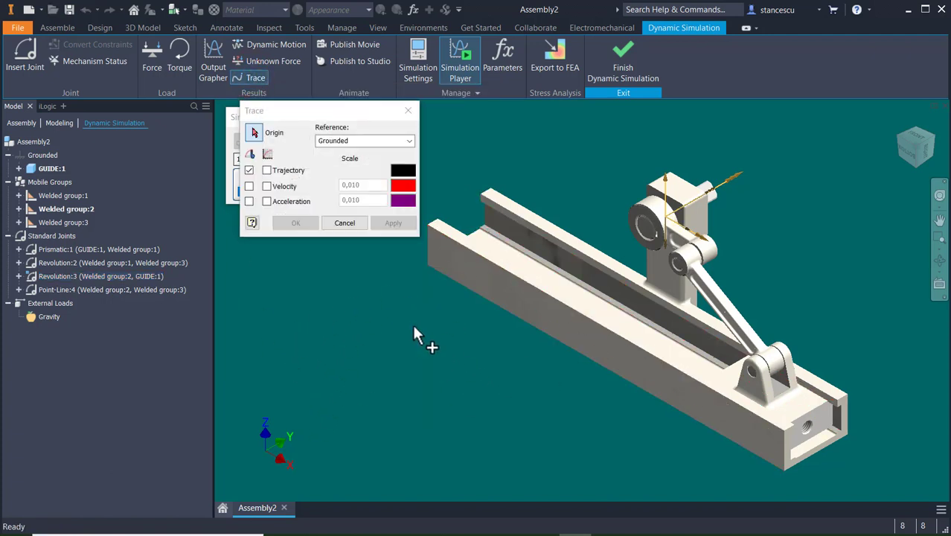
left_click(752, 375)
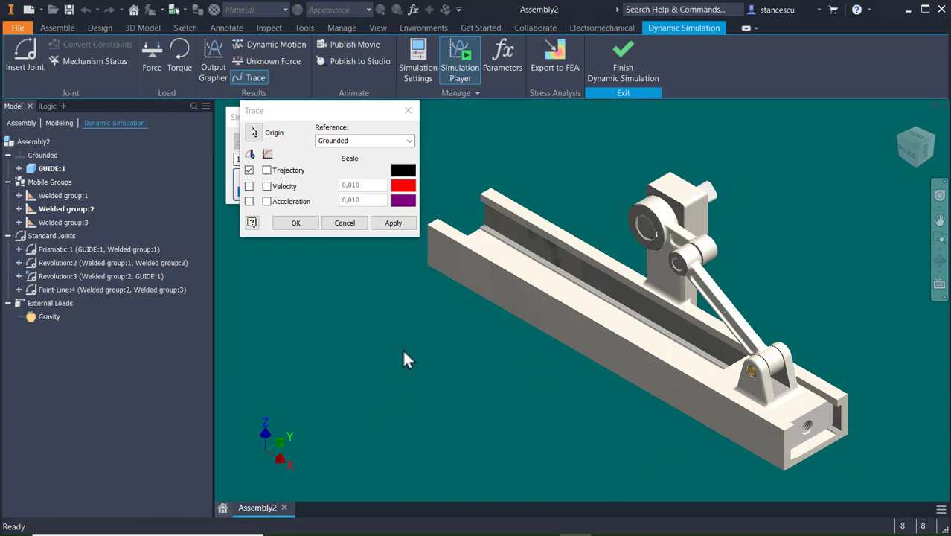
left_click(267, 187)
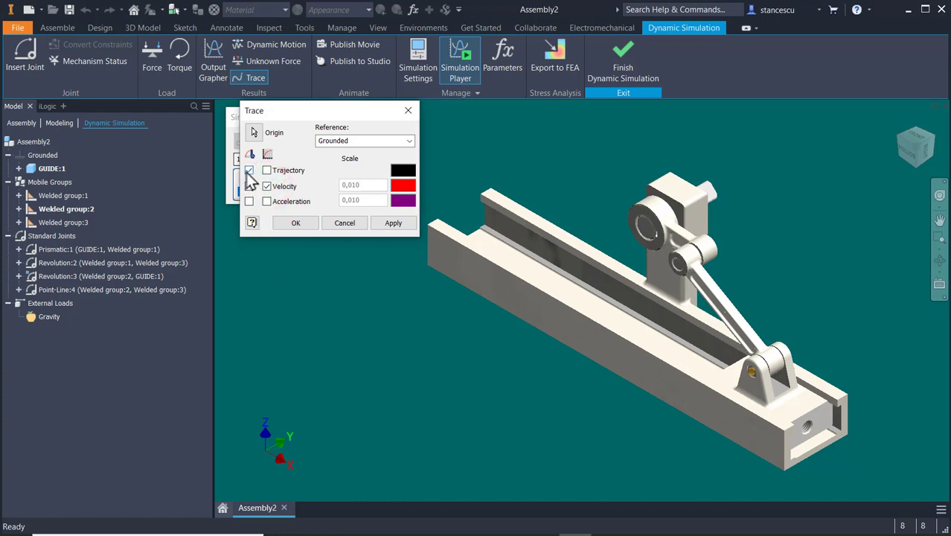
left_click(248, 169)
left_click(399, 223)
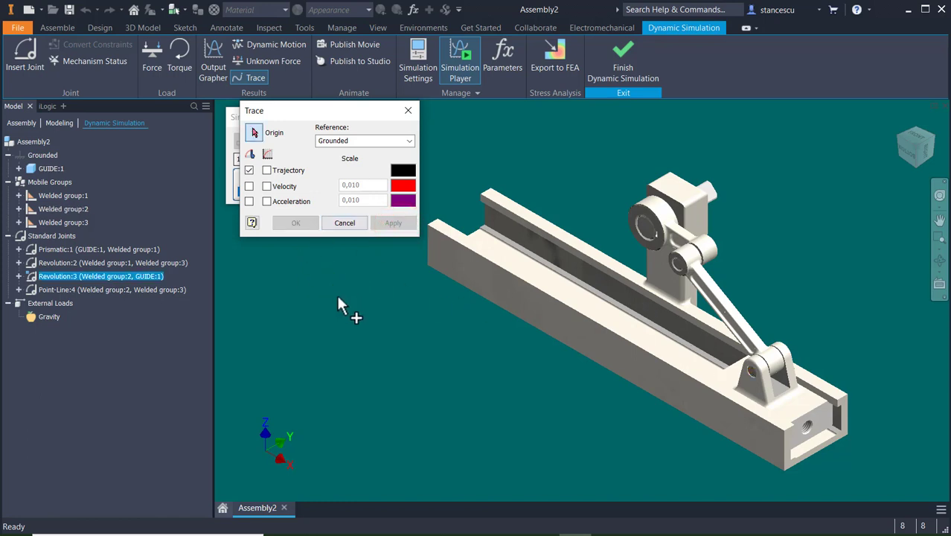
- Add a trace at the small hole midway along the connecting rod, displaying its trajectory in light yellow, and finish the Trace command
scroll(699, 287, "up", 5)
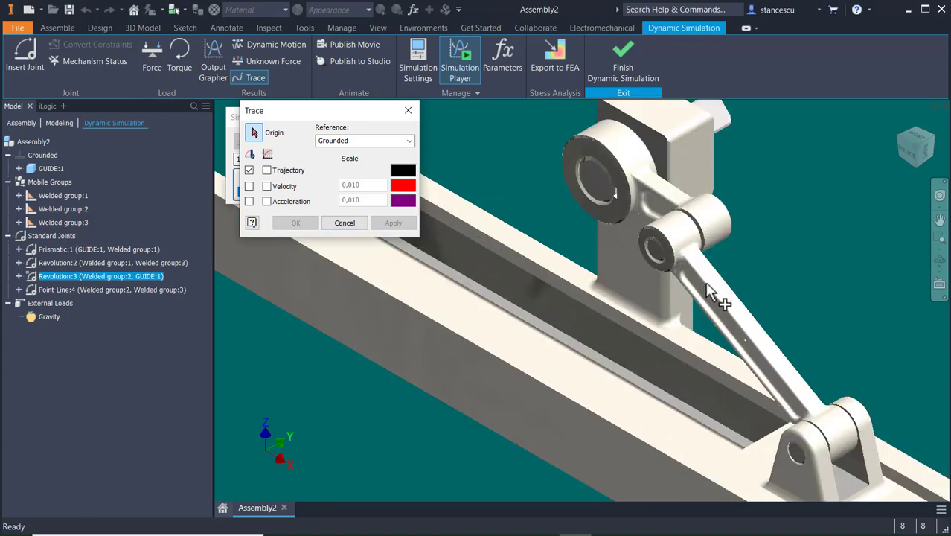
scroll(716, 309, "down", 3)
scroll(639, 283, "up", 6)
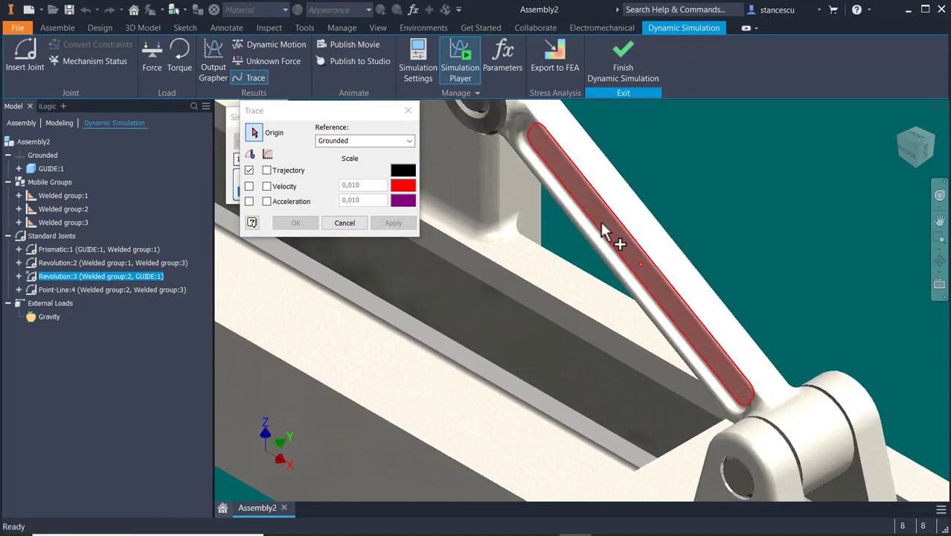
scroll(658, 246, "up", 2)
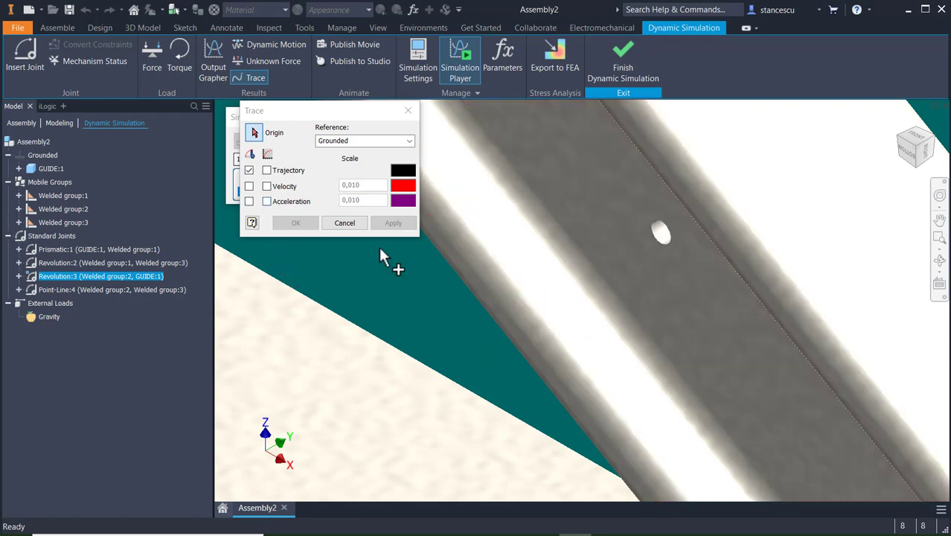
left_click(255, 133)
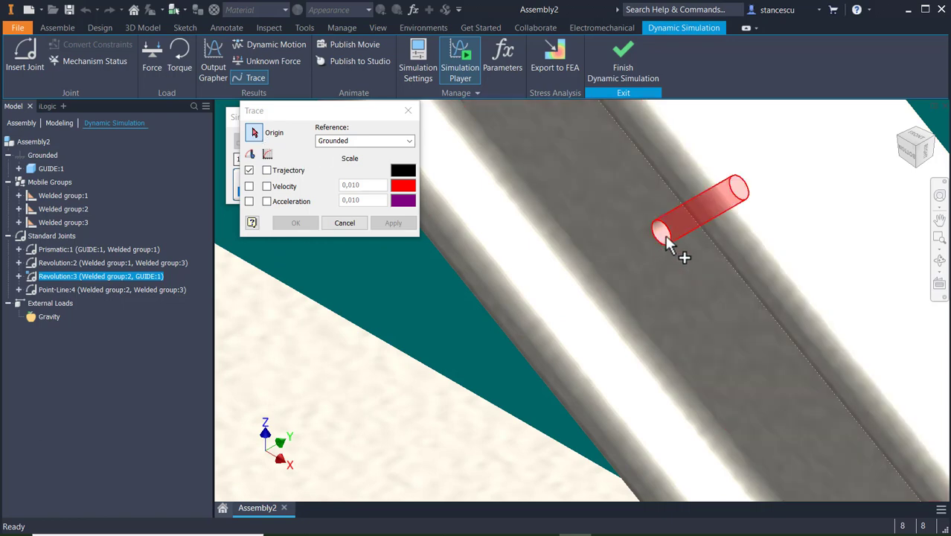
left_click(664, 233)
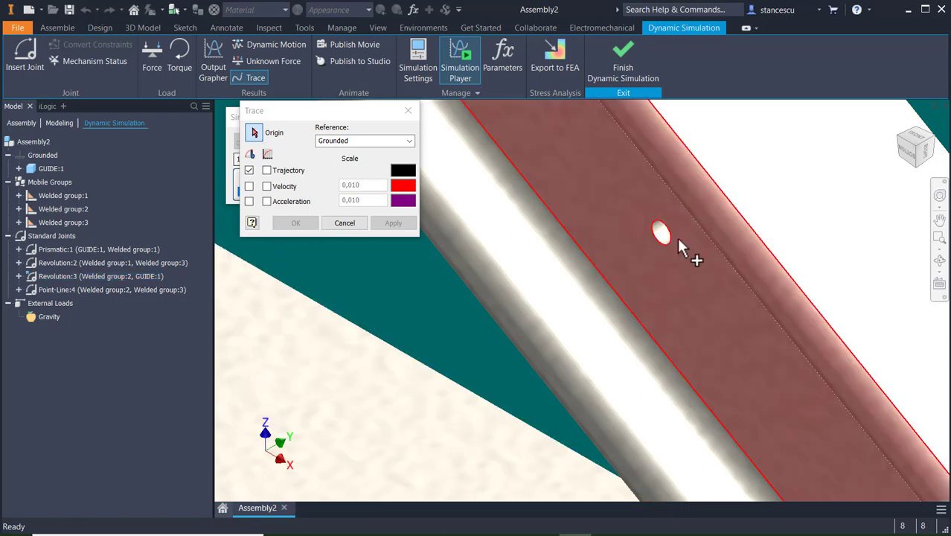
left_click(658, 238)
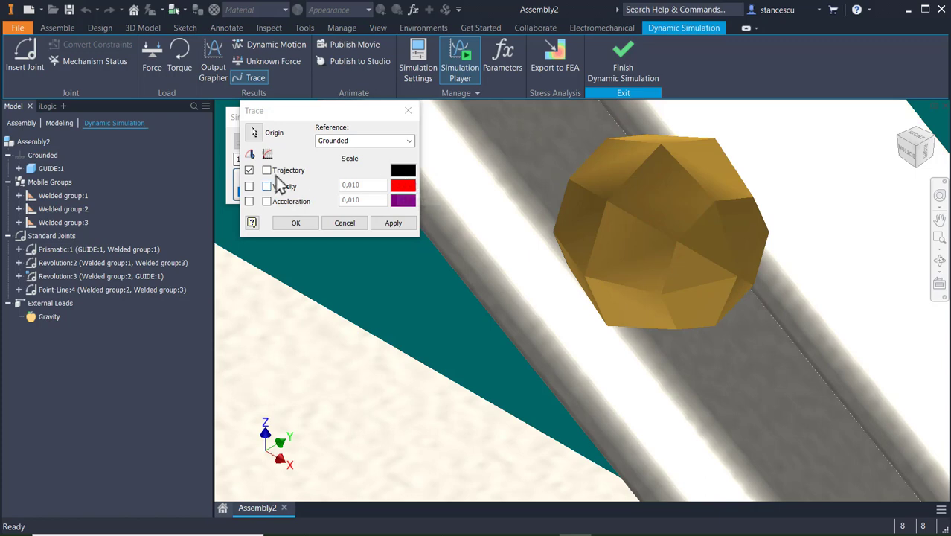
left_click(403, 173)
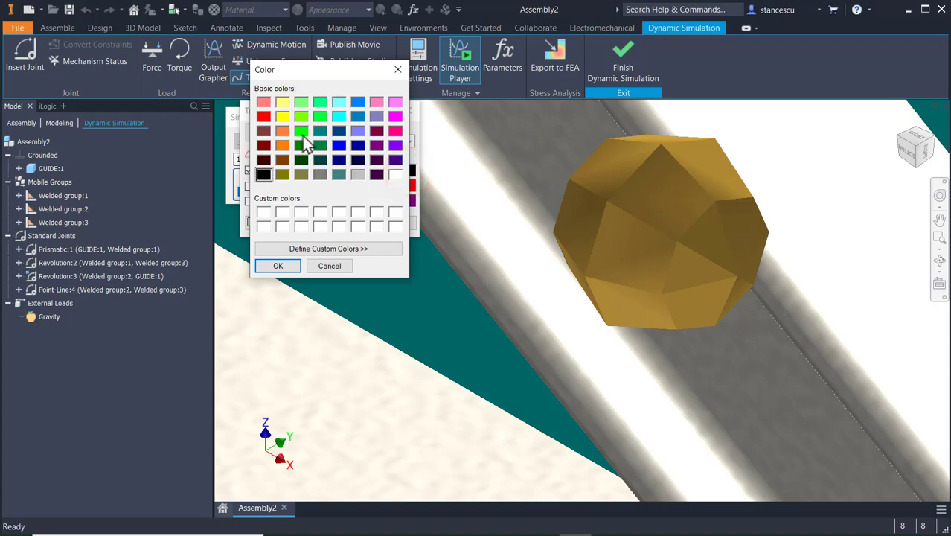
left_click(282, 102)
left_click(273, 268)
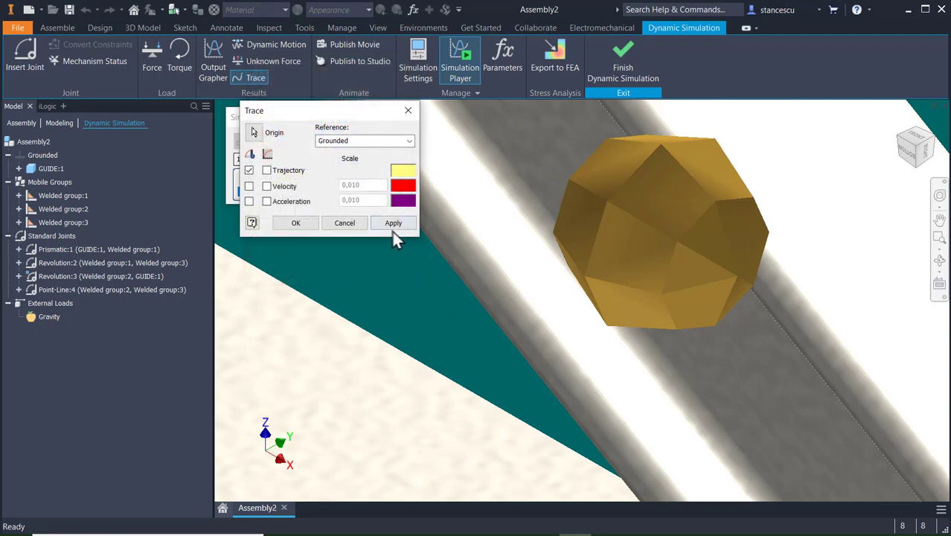
left_click(405, 223)
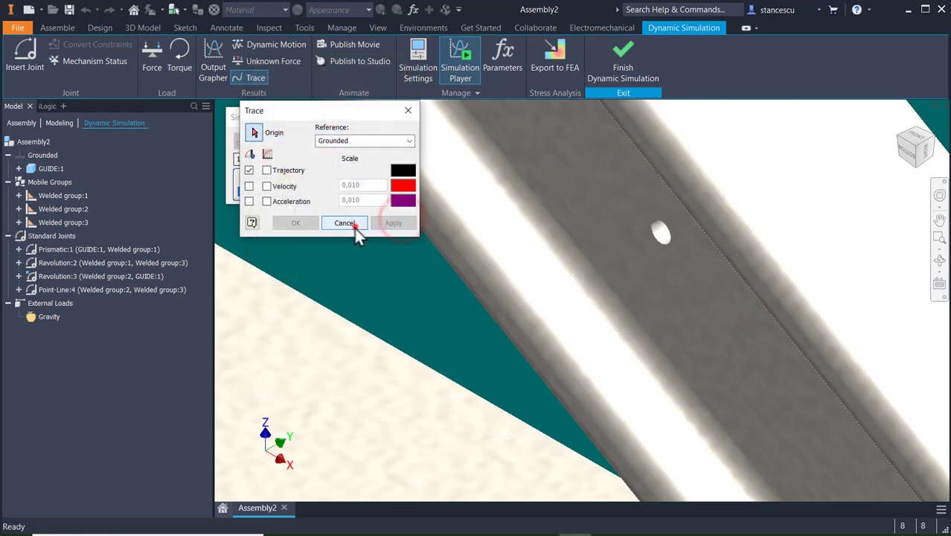
left_click(354, 225)
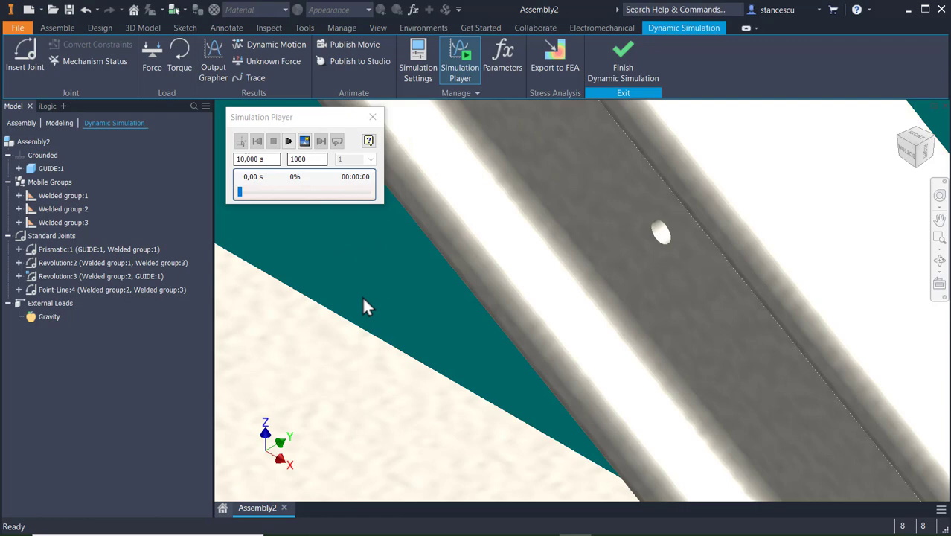
- Run the simulation with both traces, replay it from a side-on view of the mechanism and rewind it to the start
key("F6")
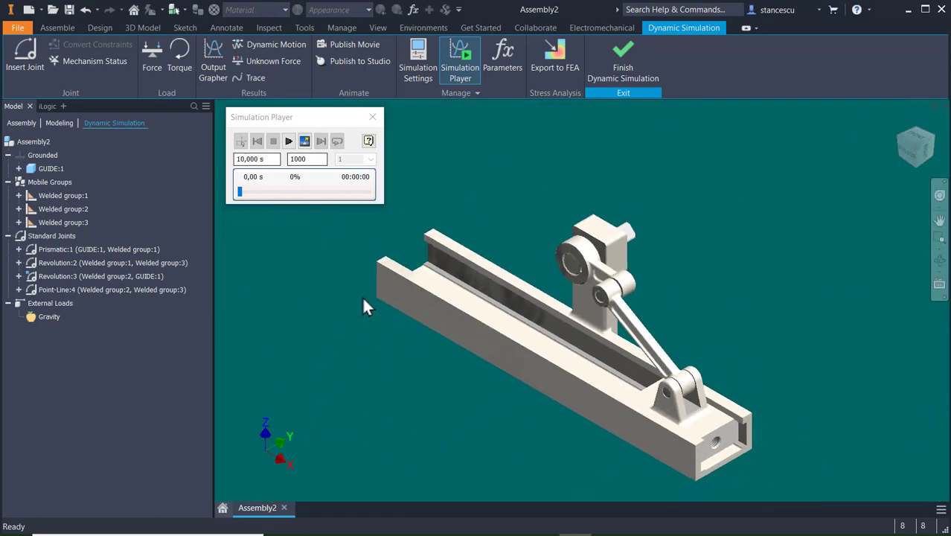
left_click(288, 141)
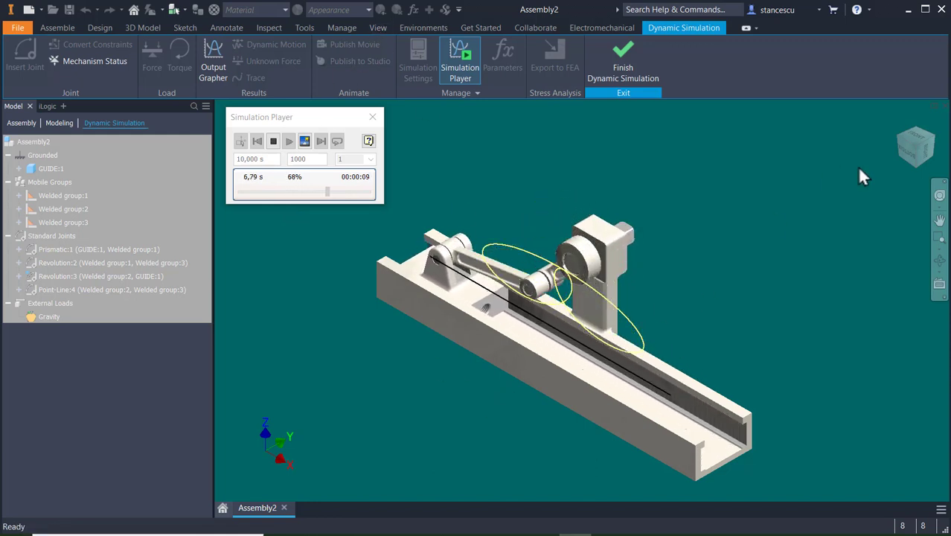
left_click(907, 148)
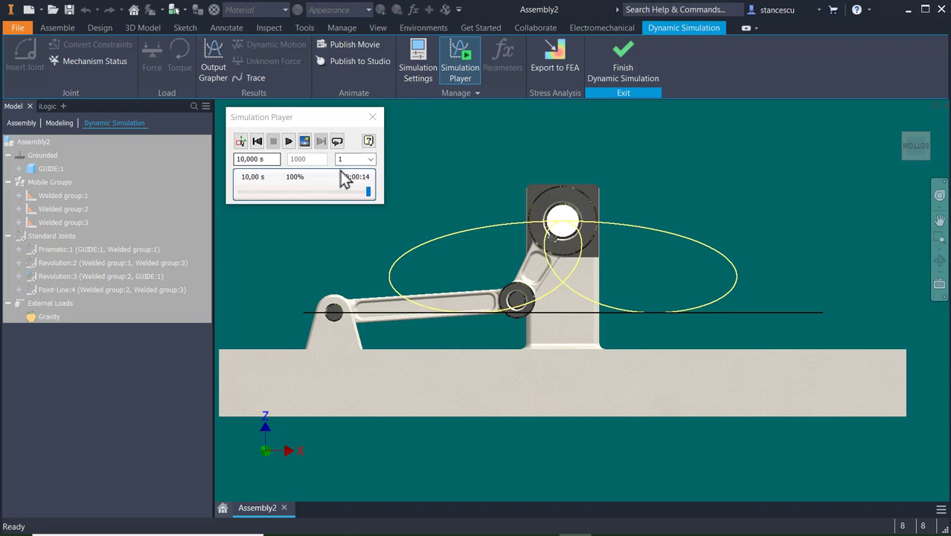
left_click(257, 141)
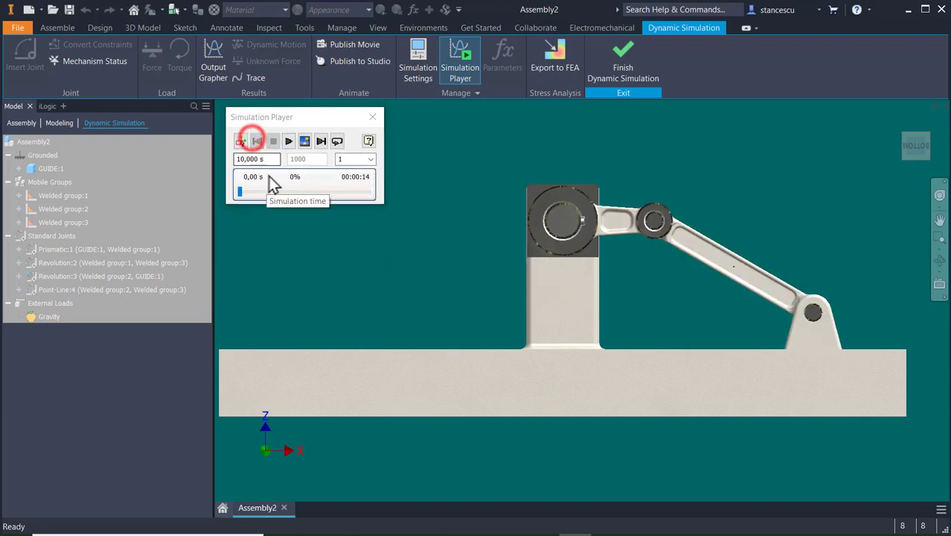
left_click(289, 141)
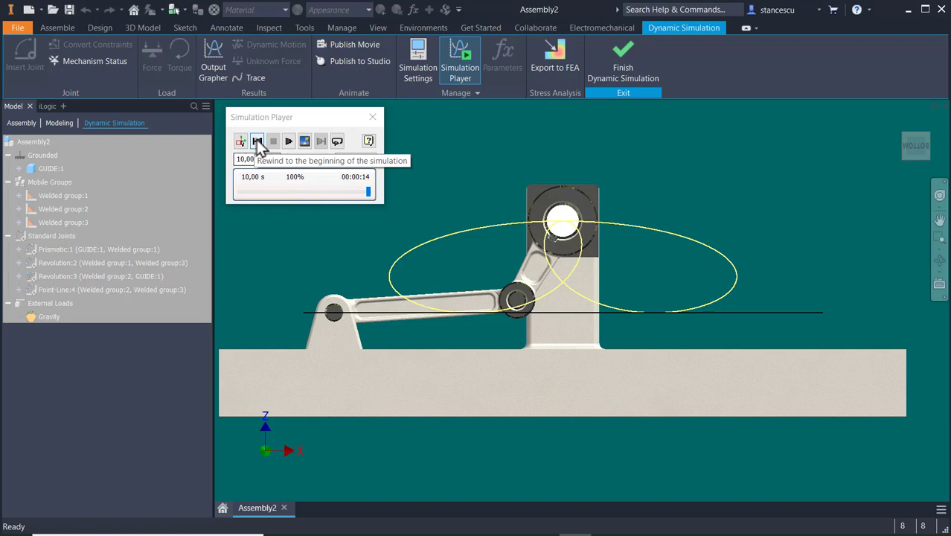
left_click(256, 142)
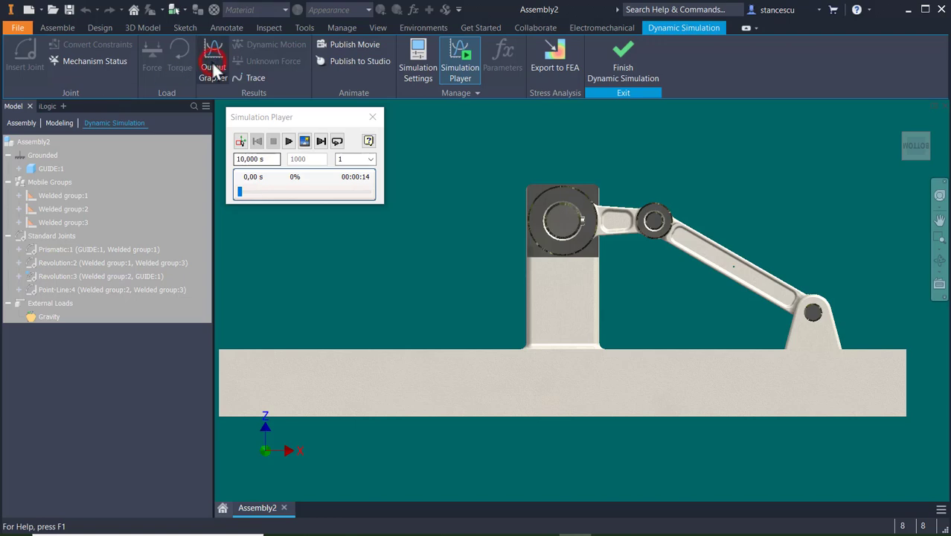
- Open the Output Grapher, enlarge its window and plot the total velocity V of the slider pin's trace
left_click_drag(212, 149, 182, 314)
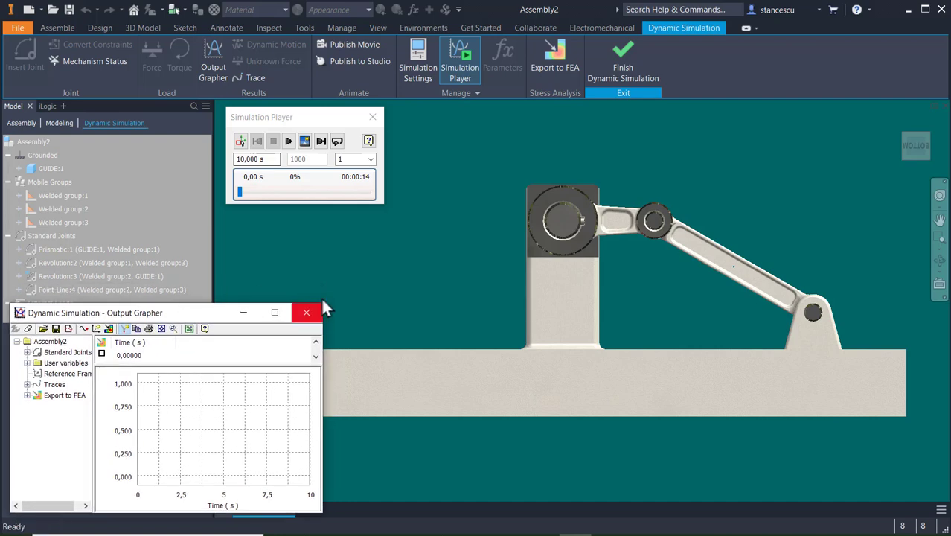
left_click_drag(322, 304, 380, 210)
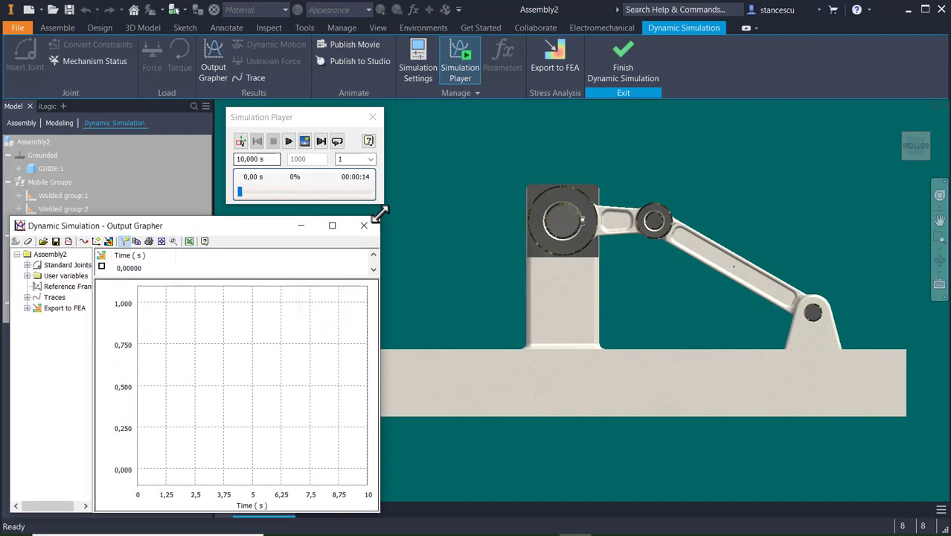
left_click(26, 296)
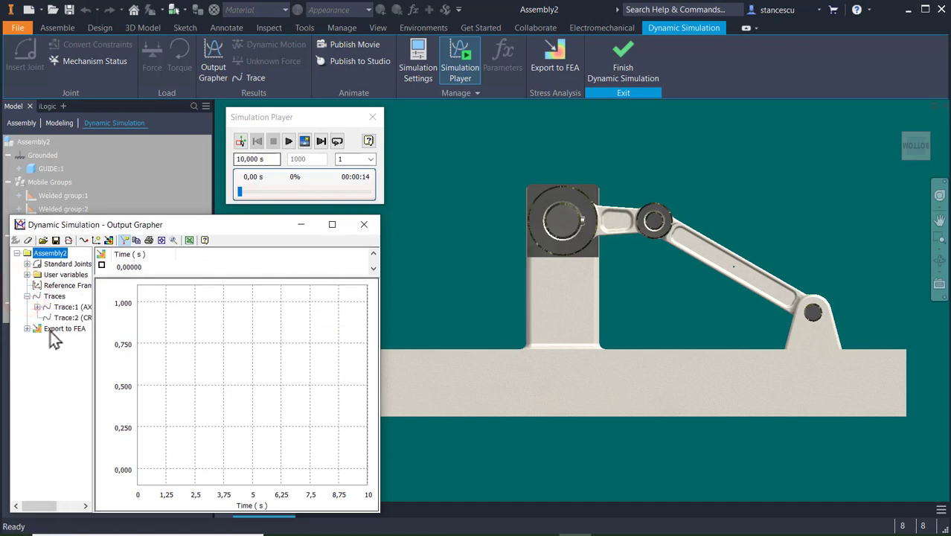
left_click(37, 307)
left_click(47, 318)
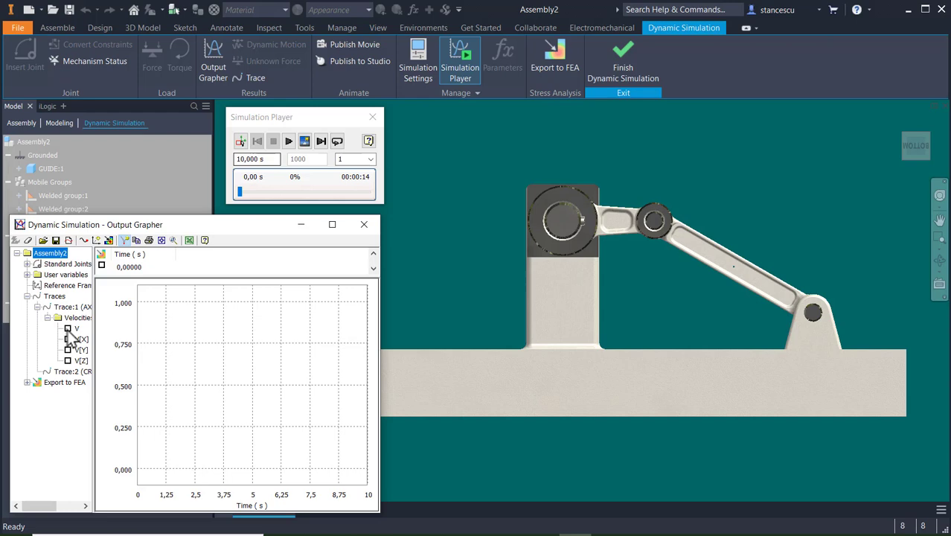
left_click(68, 328)
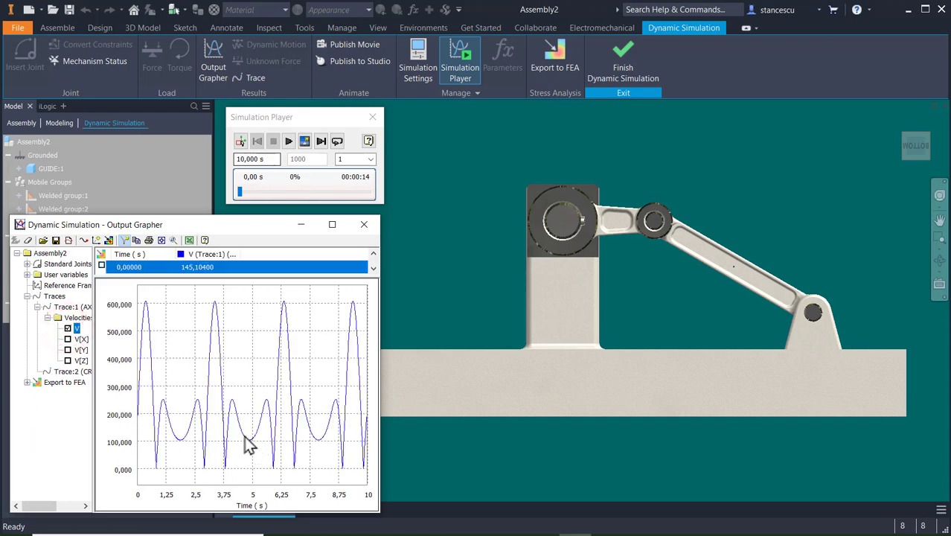
- Examine the slider pin's velocity curve at 5.5 s and 6.3 s, widening its value column to show the units, and restore the isometric home view
left_click(263, 336)
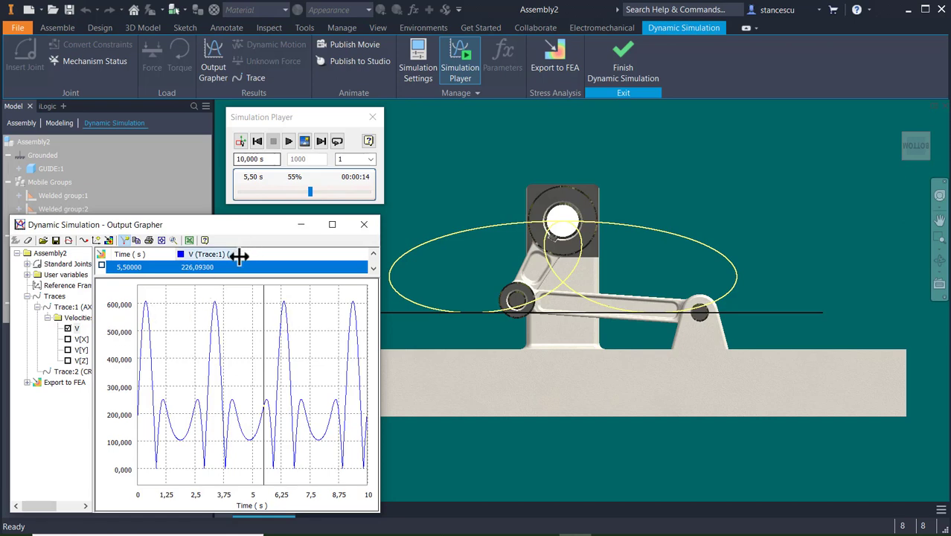
left_click_drag(243, 255, 306, 257)
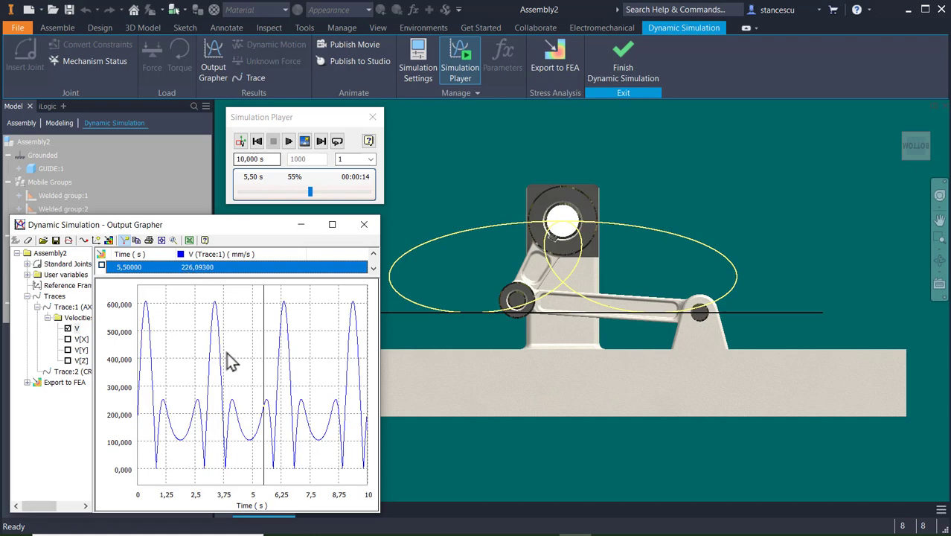
left_click(265, 362)
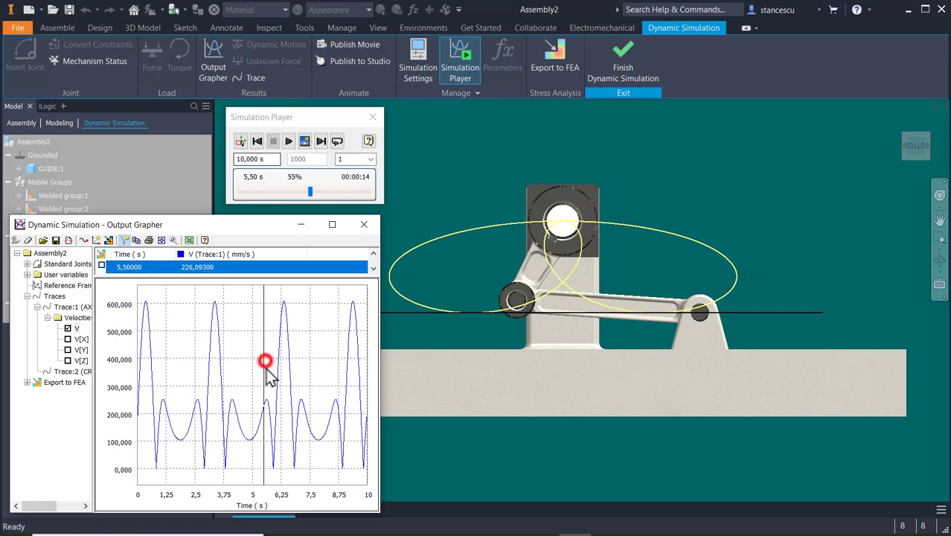
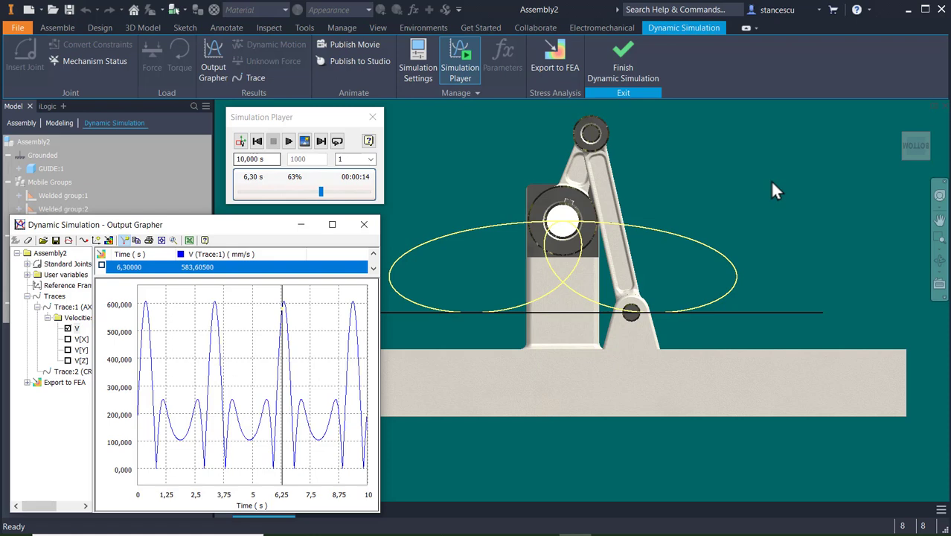
key("F6")
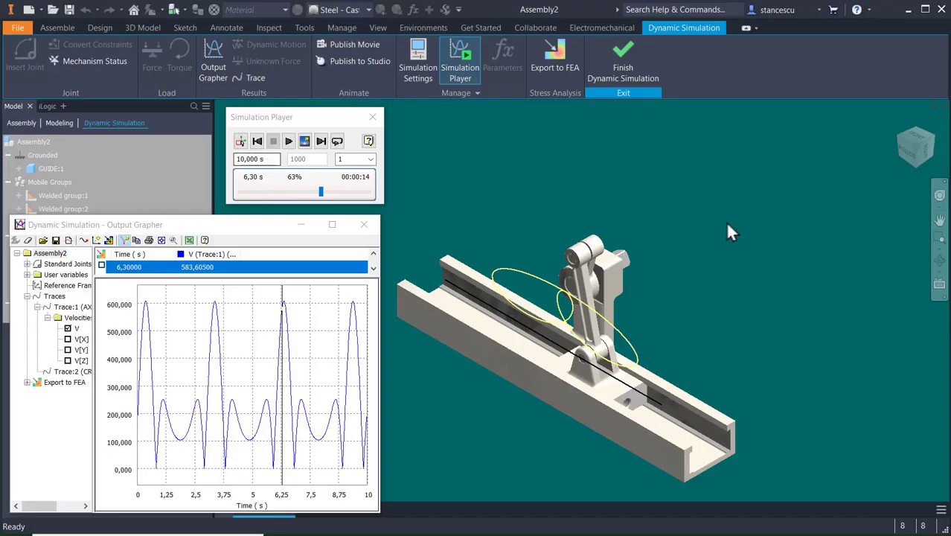
- Examine both trajectories side-on, and inspect the traced point on the connecting rod up close in the isometric view
left_click(901, 157)
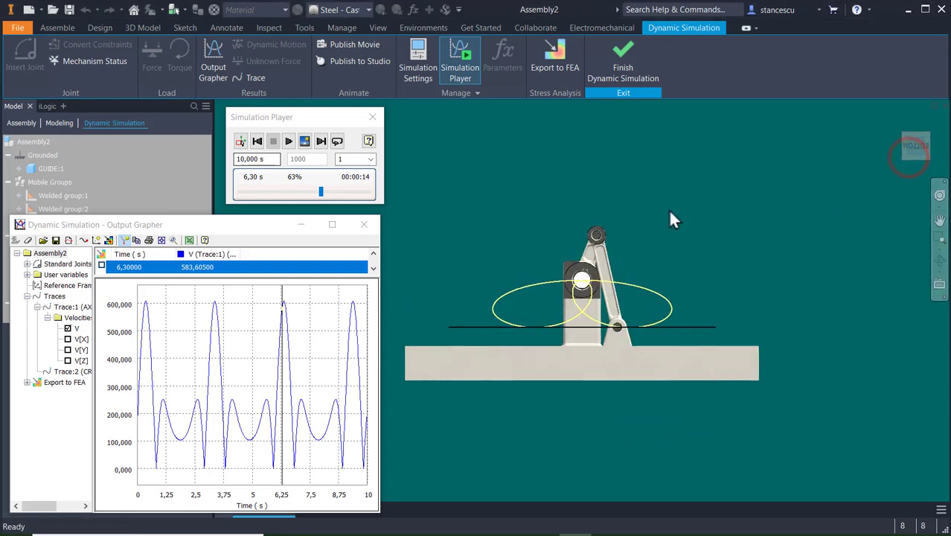
scroll(636, 297, "up", 8)
middle_click_drag(732, 238, 751, 222)
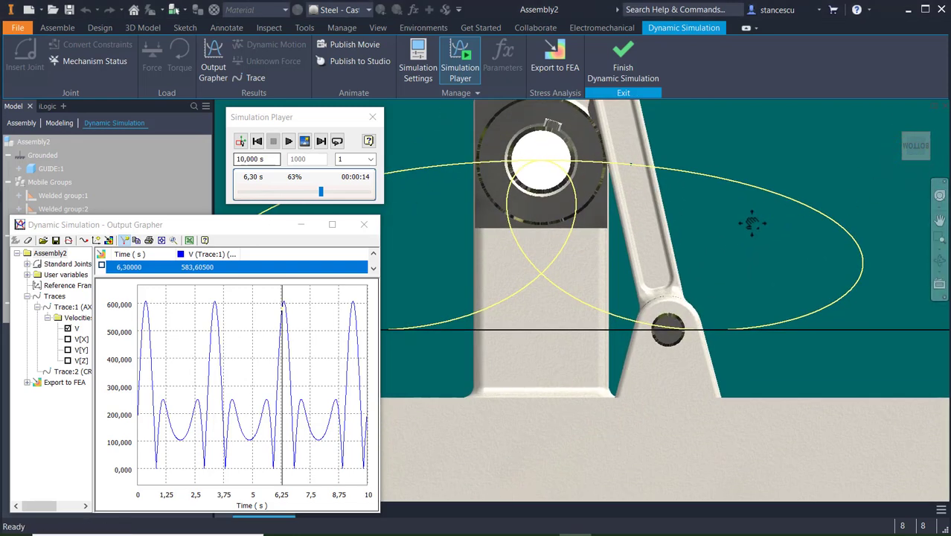
scroll(751, 221, "down", 3)
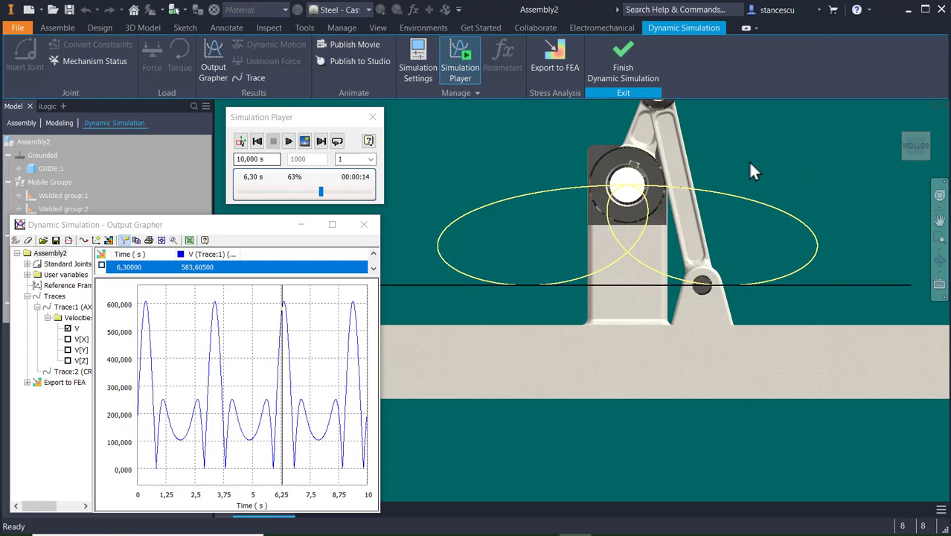
key("F6")
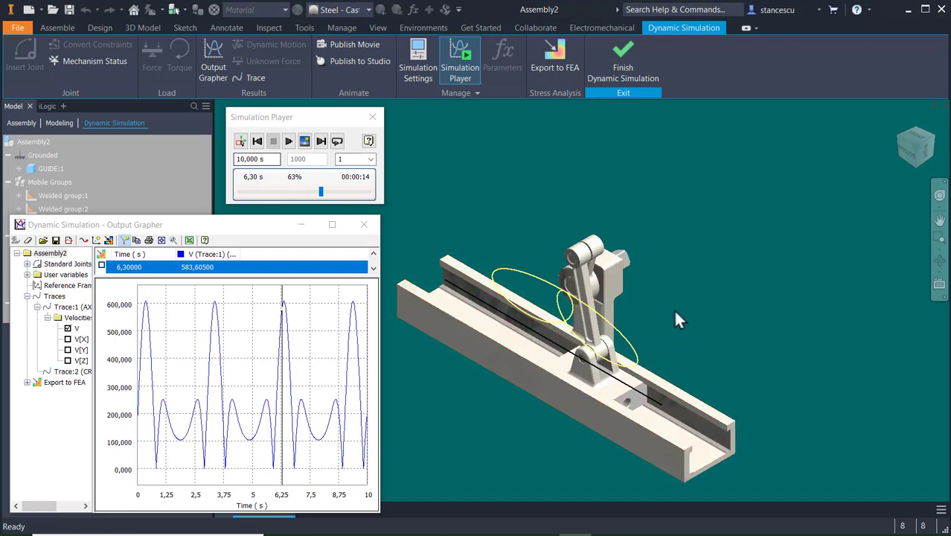
scroll(673, 308, "up", 3)
middle_click_drag(610, 347, 755, 280)
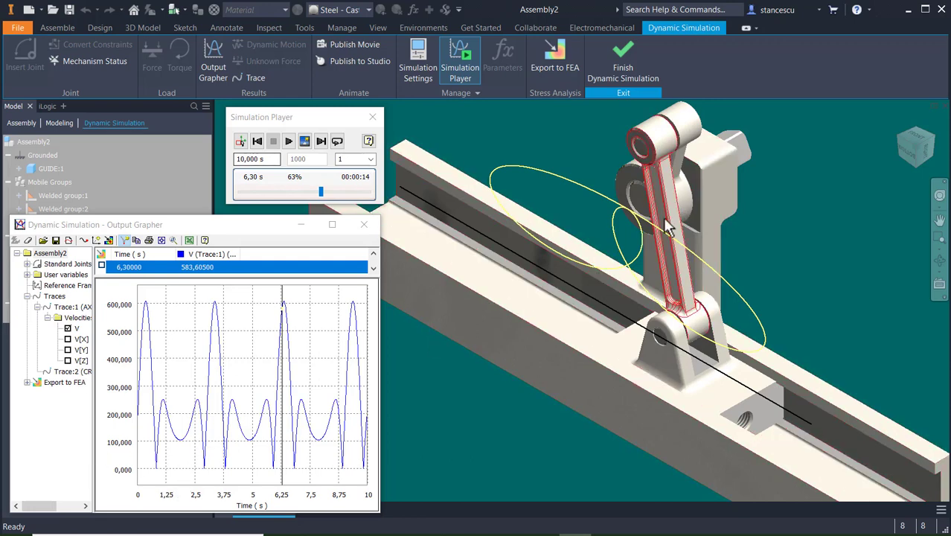
scroll(667, 250, "down", 4)
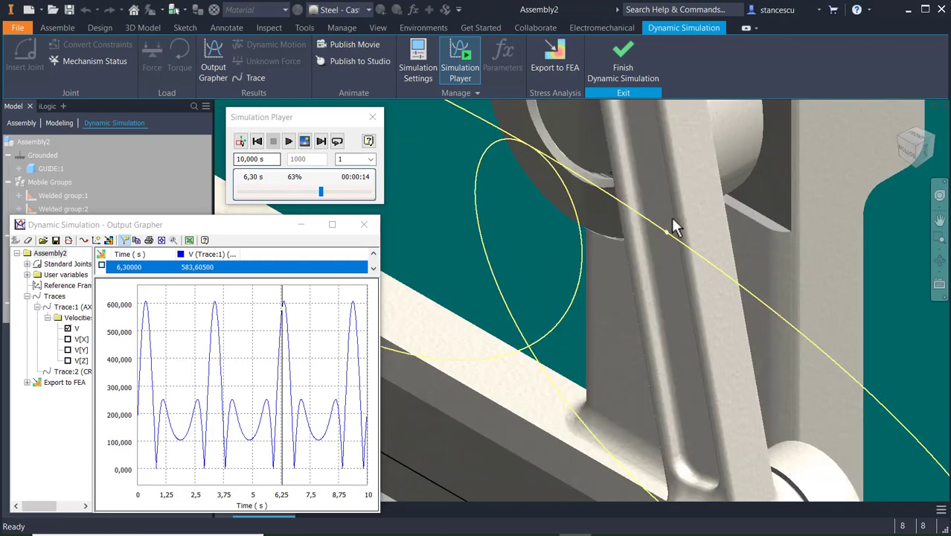
scroll(668, 243, "down", 2)
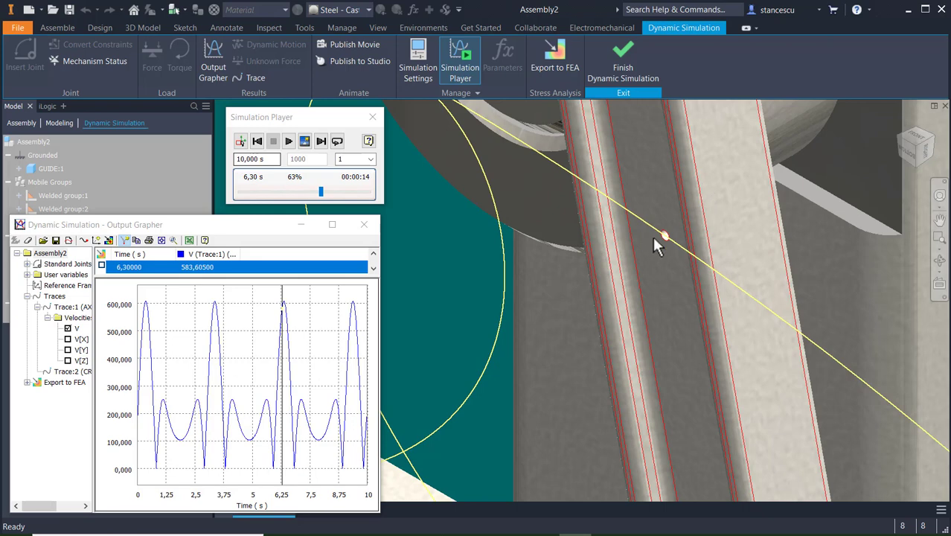
scroll(662, 249, "up", 4)
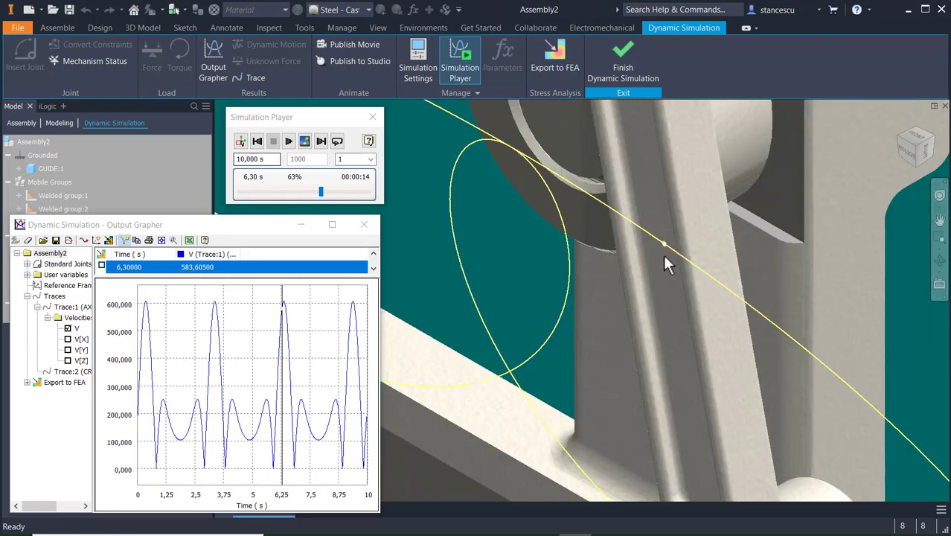
scroll(627, 236, "up", 3)
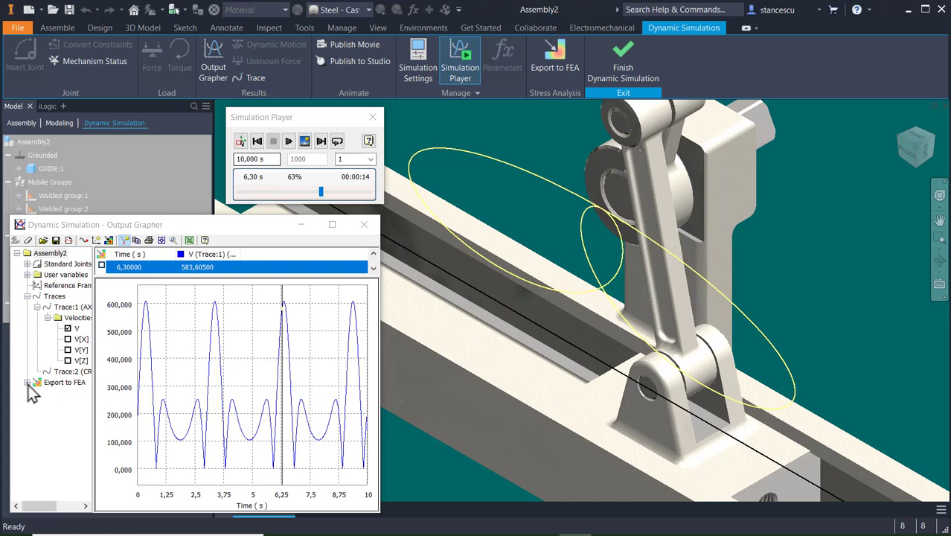
- Export the connecting rod's trace (Trace:2) to a sketch on the guide component and examine the exported curve
right_click(68, 373)
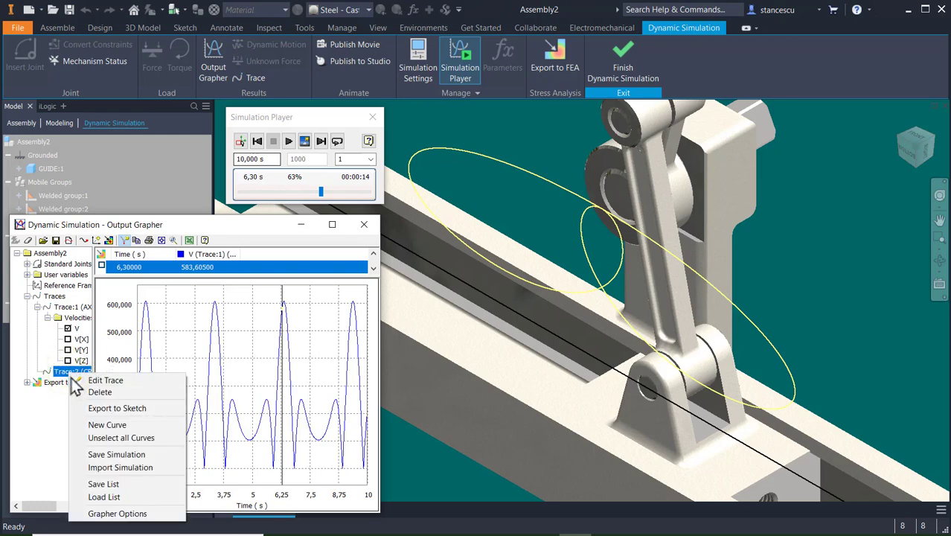
left_click(102, 410)
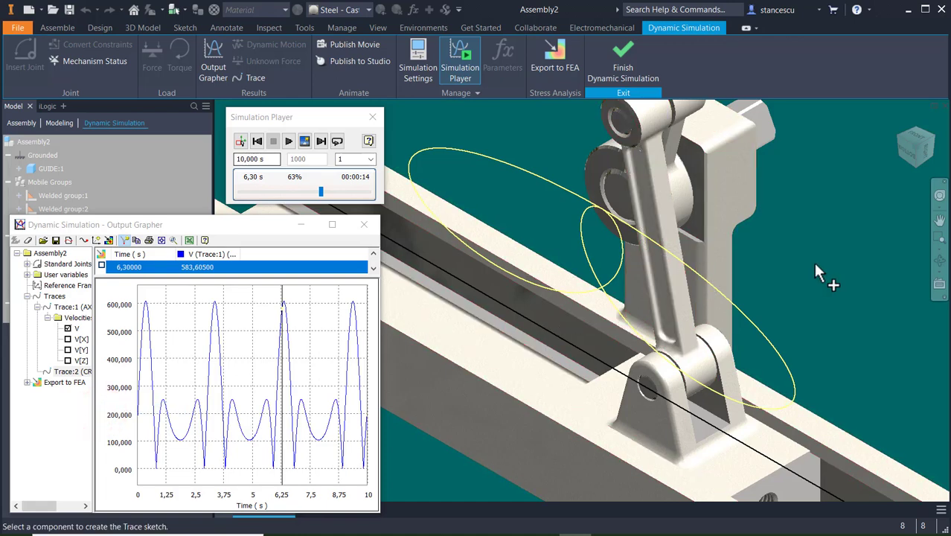
scroll(823, 272, "up", 4)
middle_click_drag(825, 272, 716, 171)
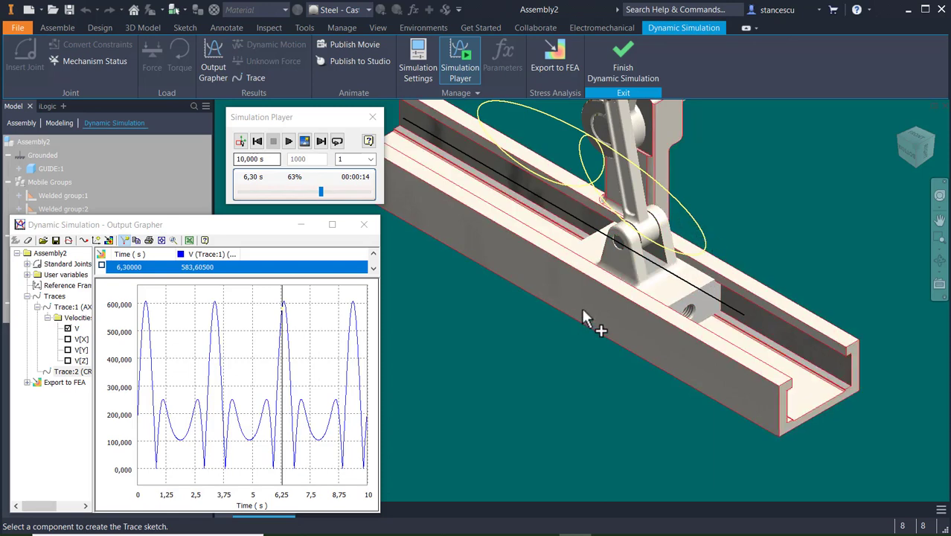
left_click(597, 310)
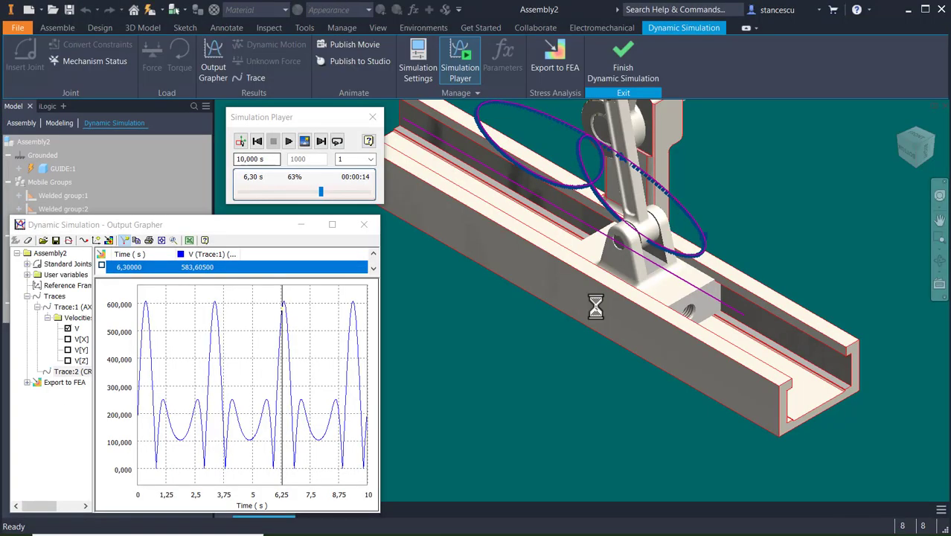
scroll(607, 189, "up", 4)
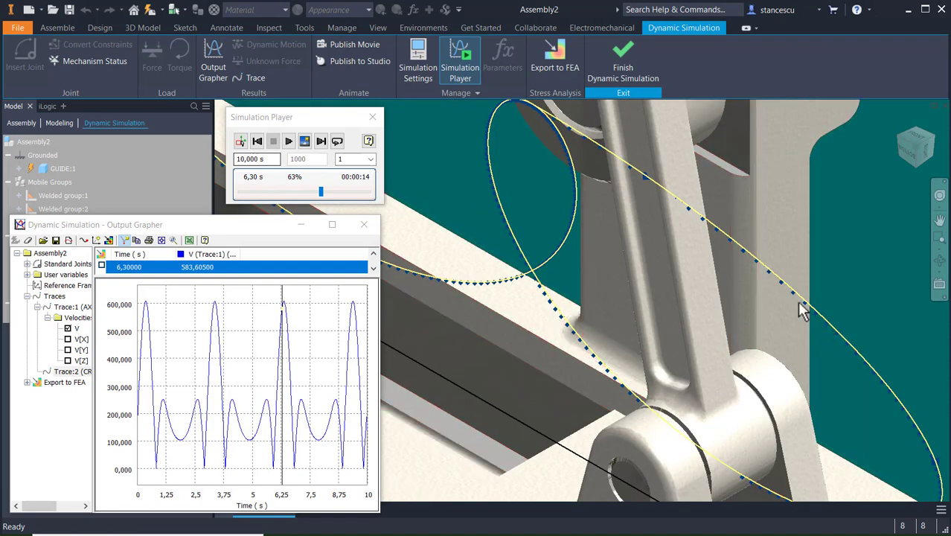
scroll(866, 264, "down", 5)
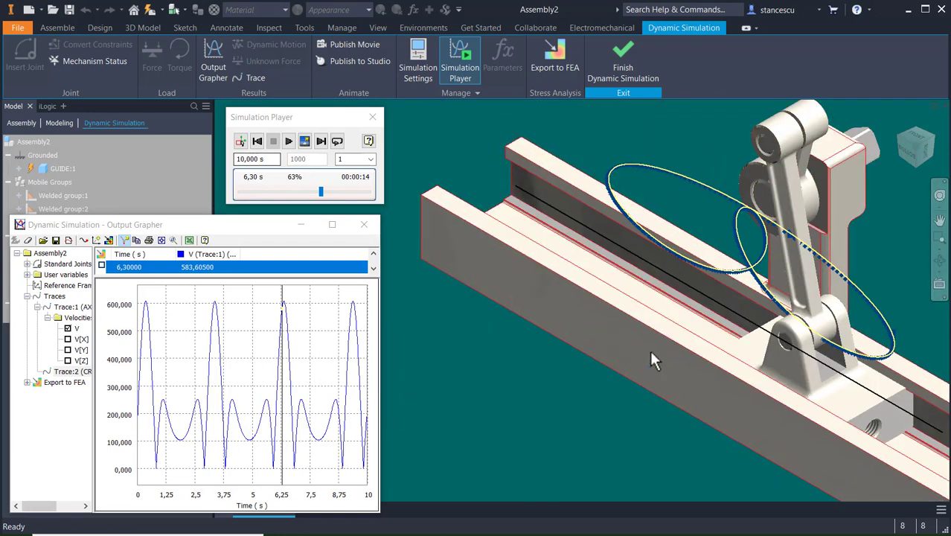
scroll(669, 297, "up", 4)
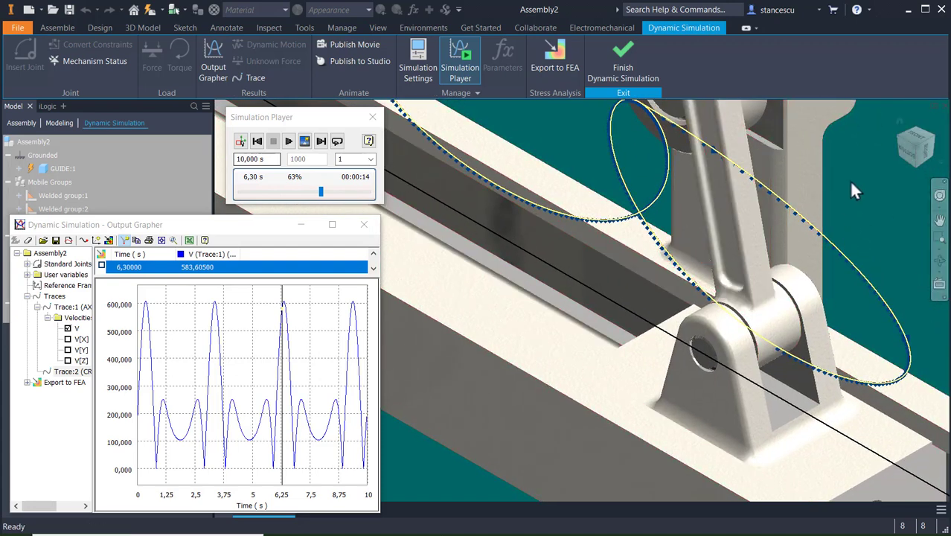
scroll(681, 357, "down", 3)
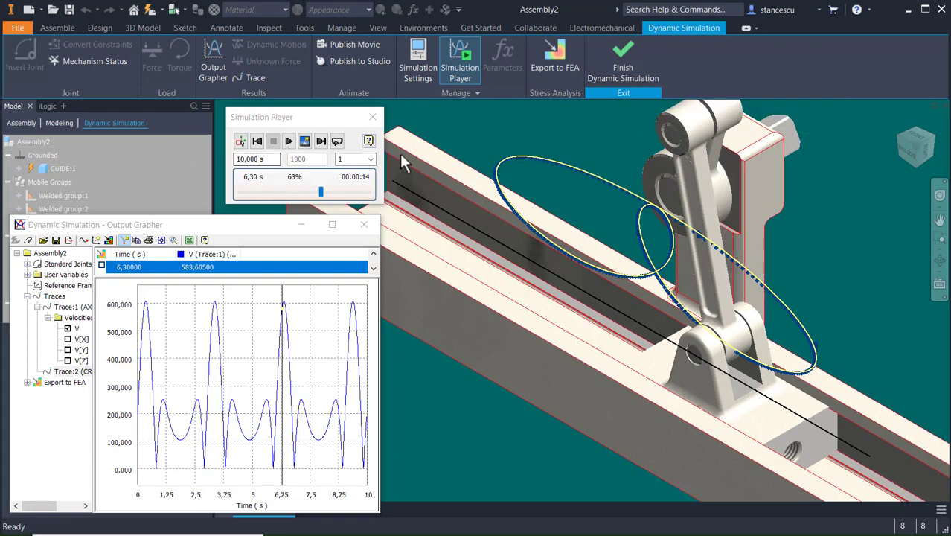
- Rewind the simulation to the start, return to construction mode and finish Dynamic Simulation
left_click(259, 144)
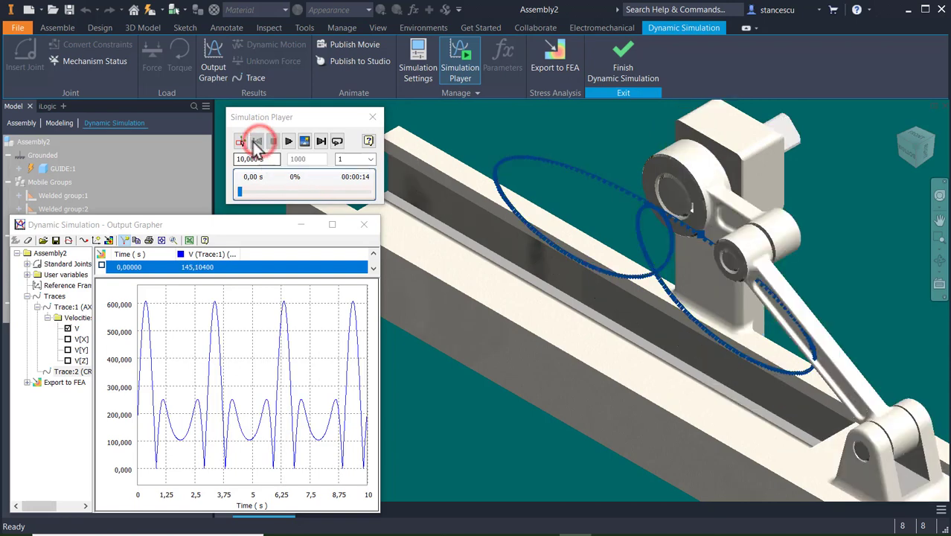
left_click(240, 143)
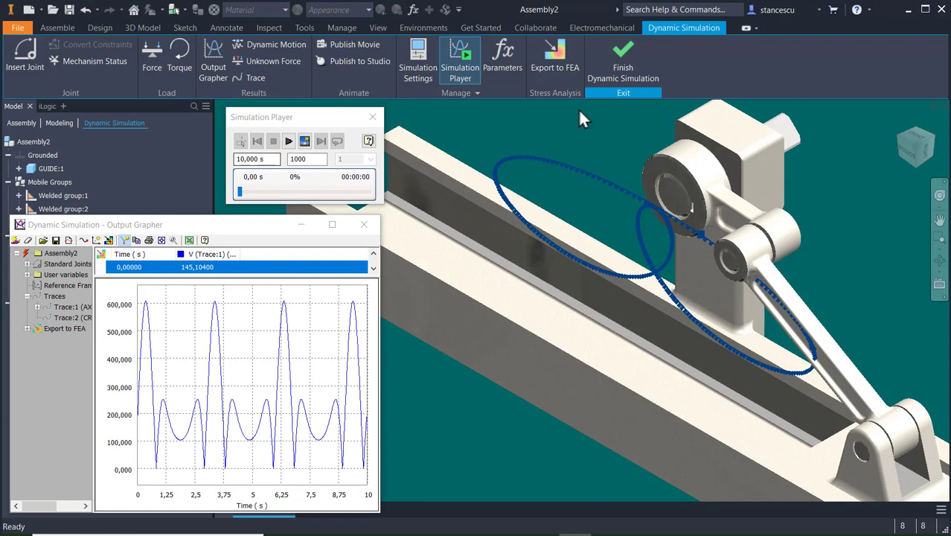
left_click(623, 58)
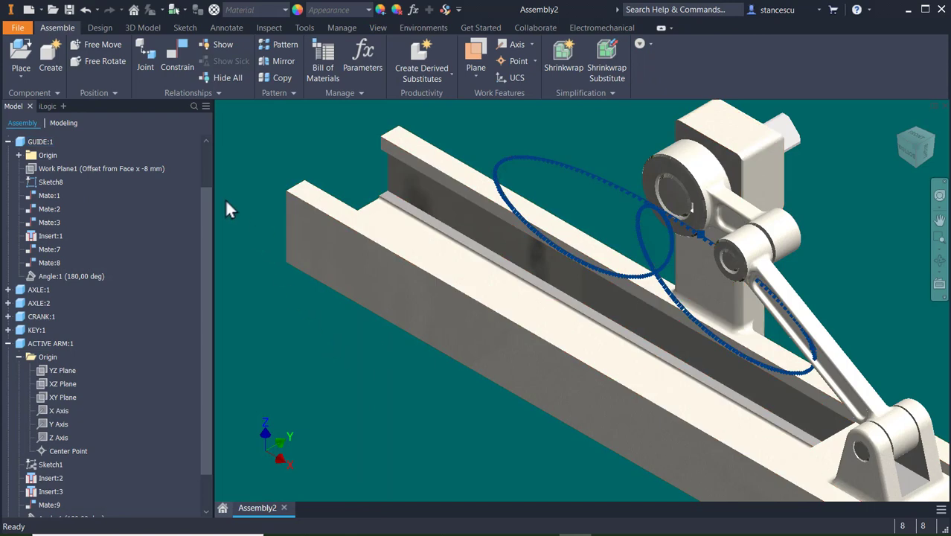
- Open the guide for in-place editing and copy its exported trajectory sketch, Sketch8
double_click(442, 324)
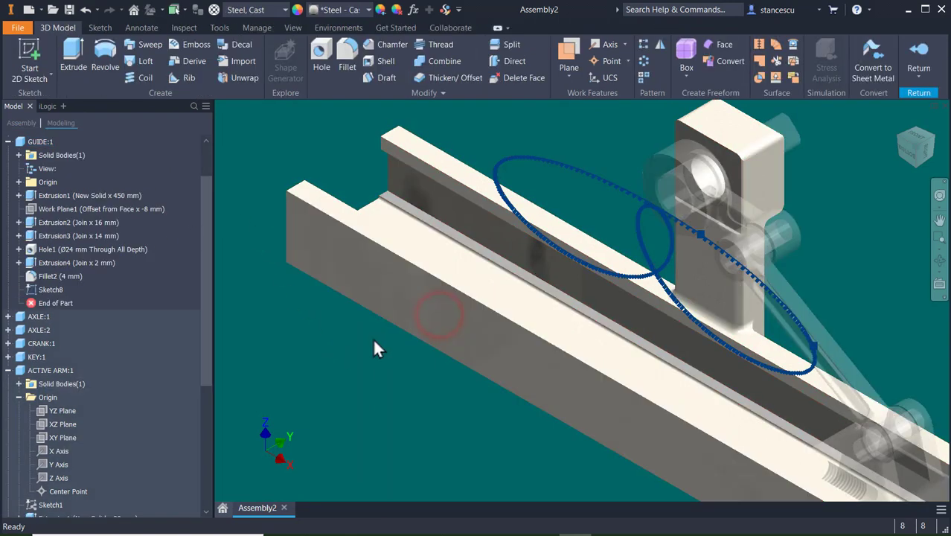
left_click(41, 293)
right_click(40, 293)
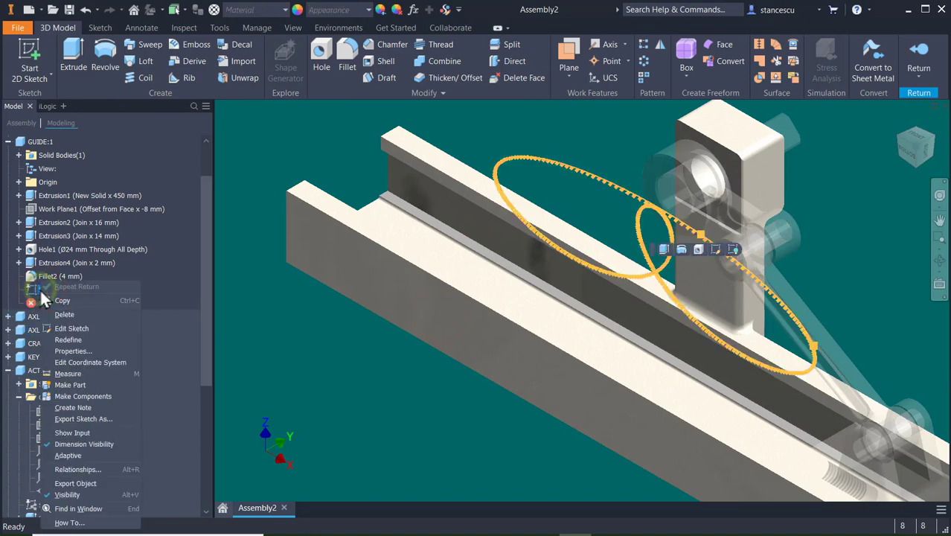
left_click(60, 301)
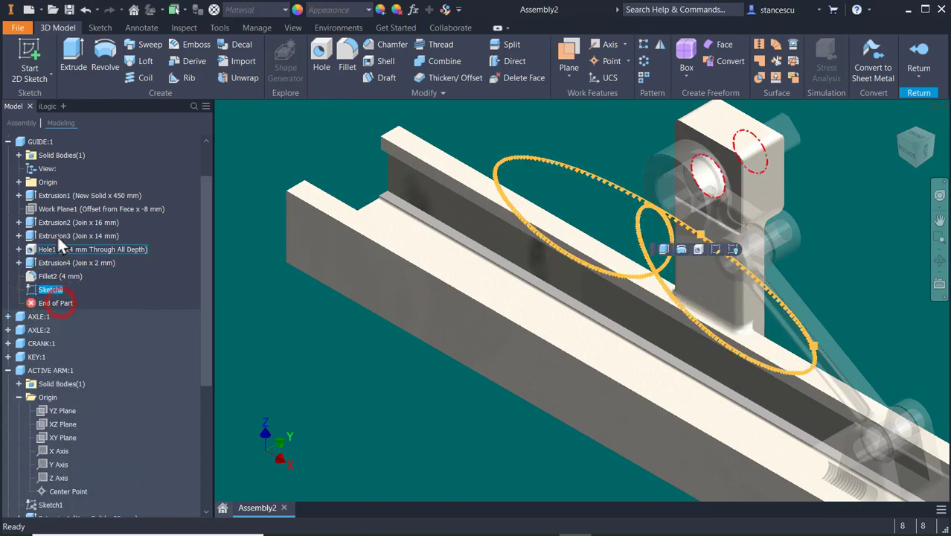
- Create a new Standard (mm).ipt part and paste the copied trajectory into a new sketch on the XY plane
left_click(29, 9)
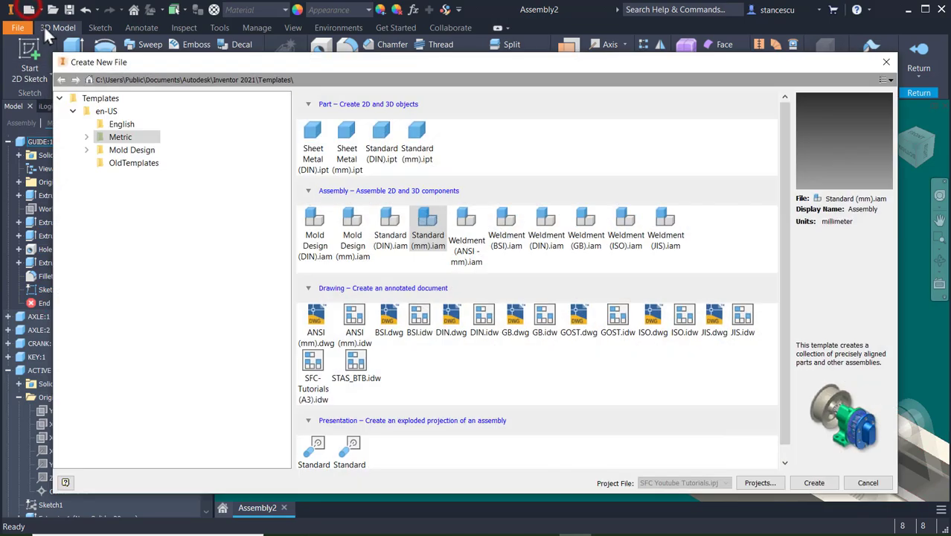
double_click(419, 136)
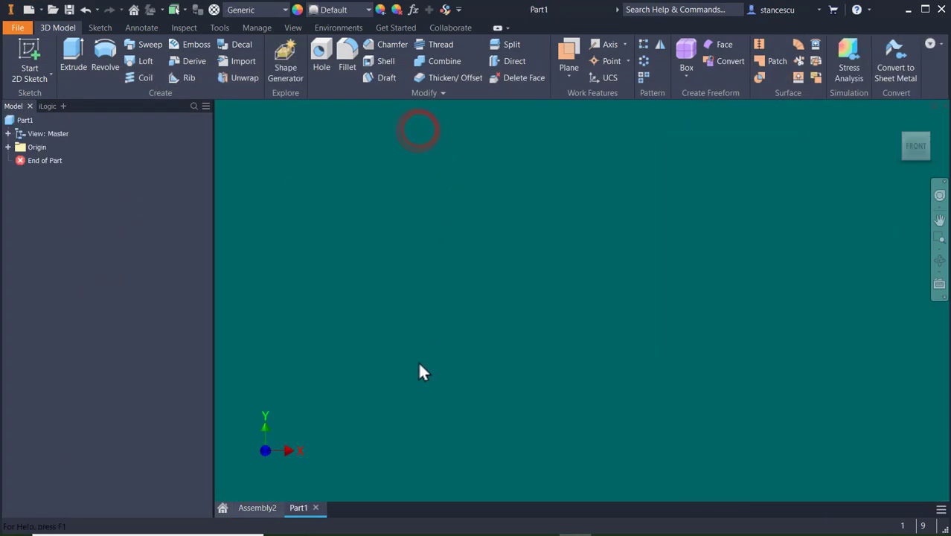
left_click(30, 47)
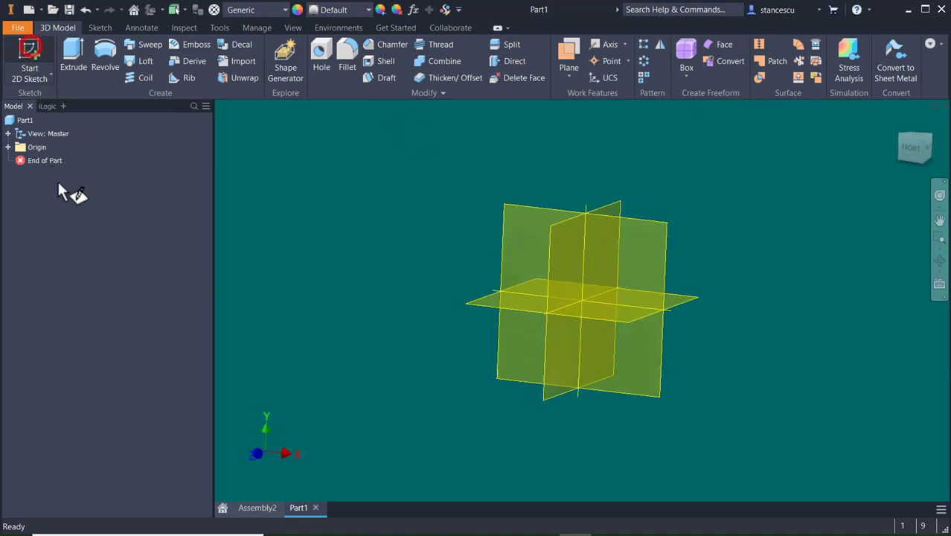
left_click(535, 191)
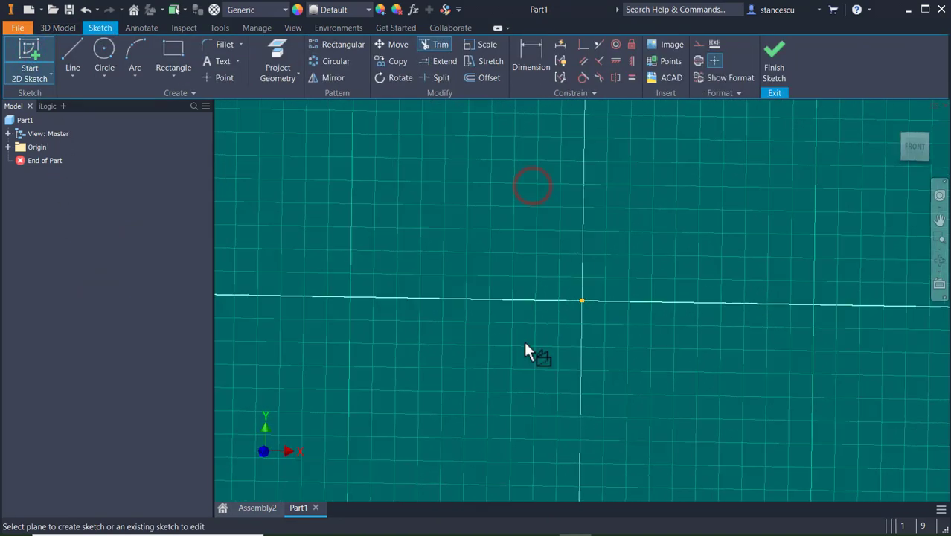
right_click(609, 353)
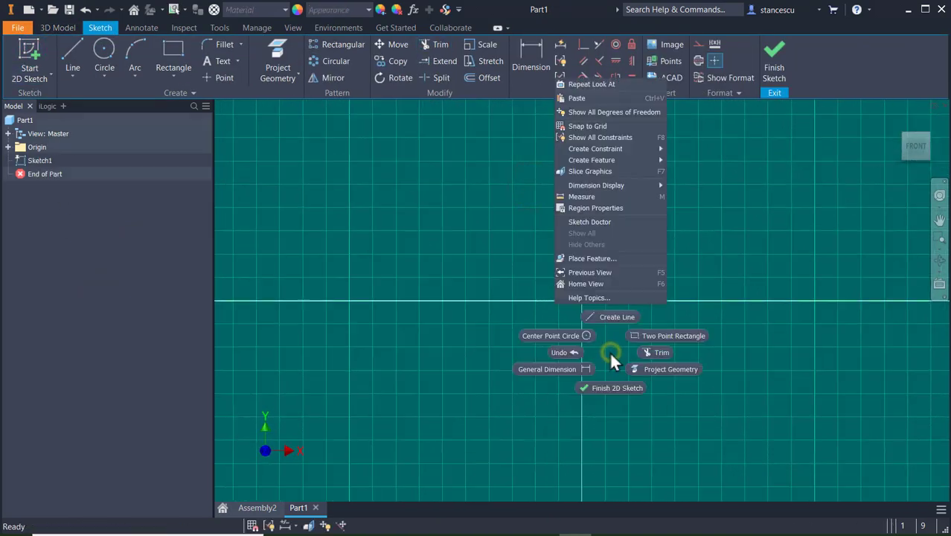
left_click(604, 97)
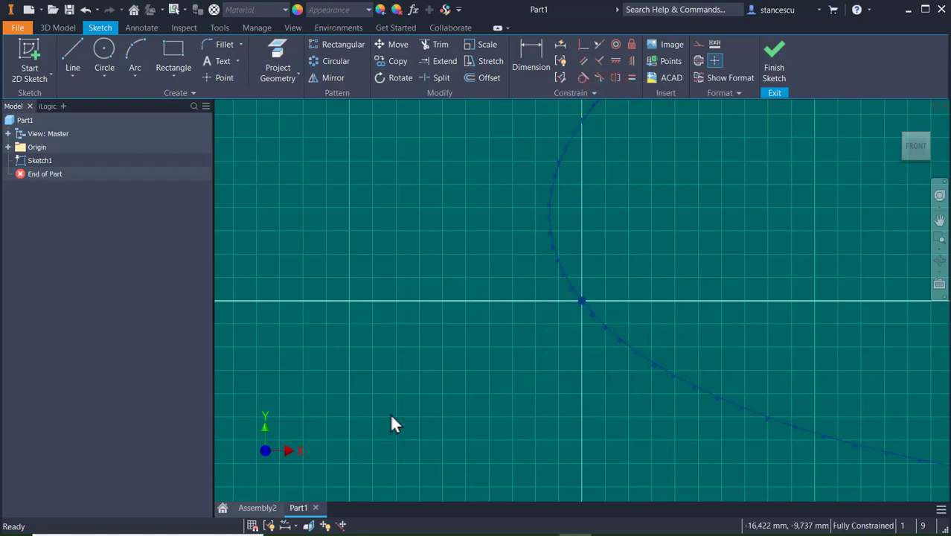
- Delete the trajectory curve's points in the small inner loop and the large lobe beyond it, leaving the lobe at the origin
key("Home")
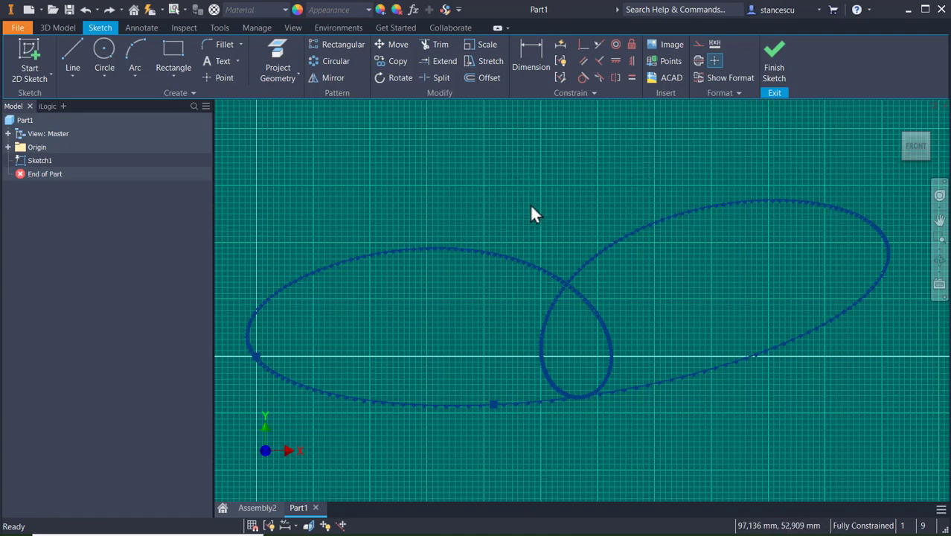
left_click(519, 259)
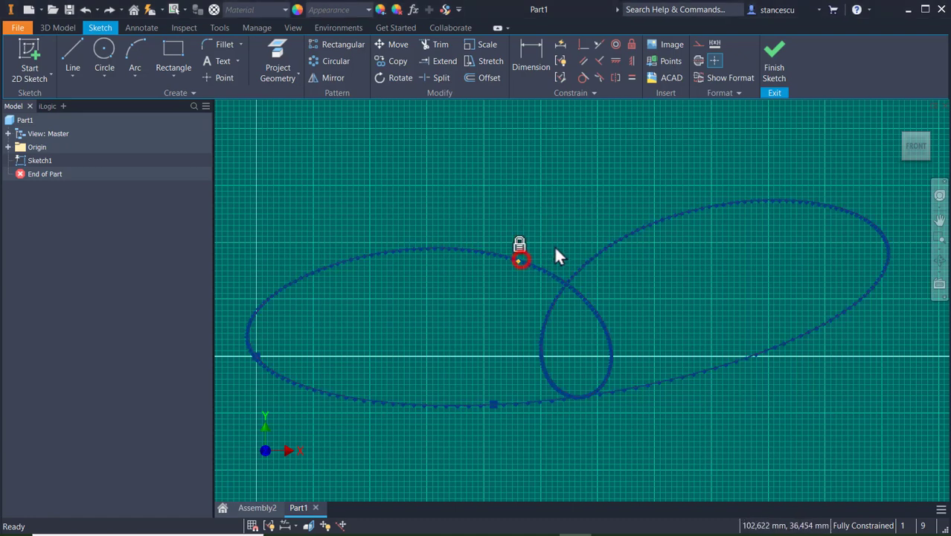
left_click(633, 232)
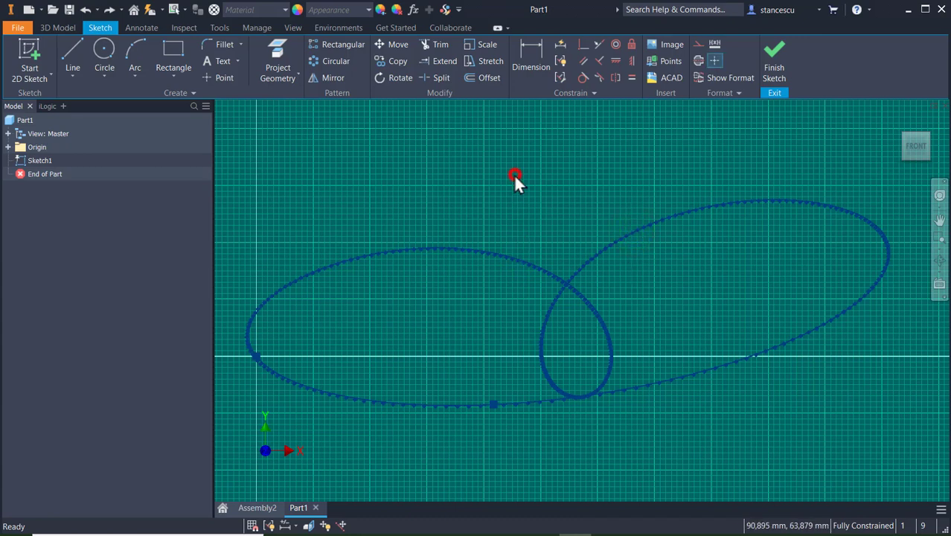
mouse_move(521, 151)
left_mouse_down()
mouse_move(677, 358)
mouse_move(837, 438)
mouse_move(901, 446)
left_mouse_up()
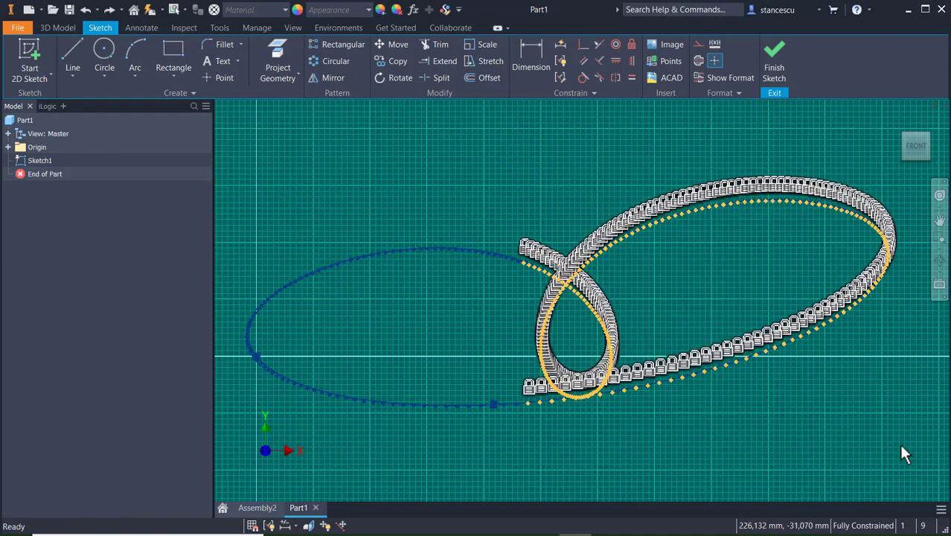
key("Delete")
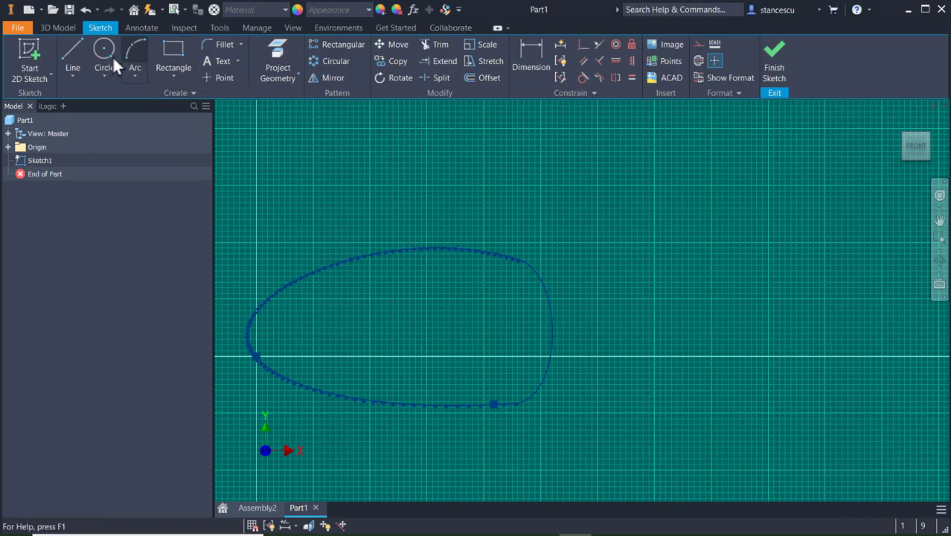
- Draw a line from the end point on the lobe's lower edge to the last dense point on its upper edge
left_click(73, 50)
scroll(477, 475, "up", 3)
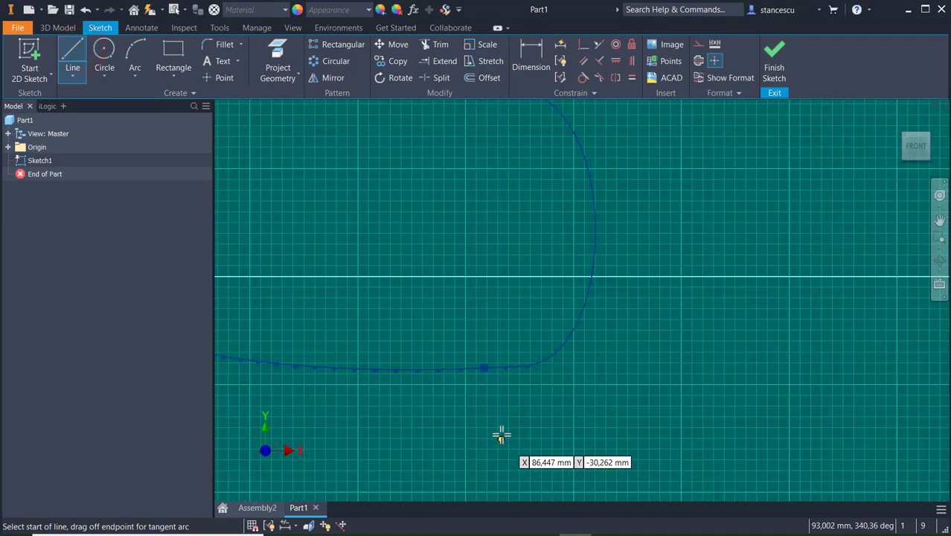
left_click(482, 367)
mouse_move(513, 233)
middle_mouse_down()
mouse_move(527, 425)
mouse_move(527, 416)
middle_mouse_up()
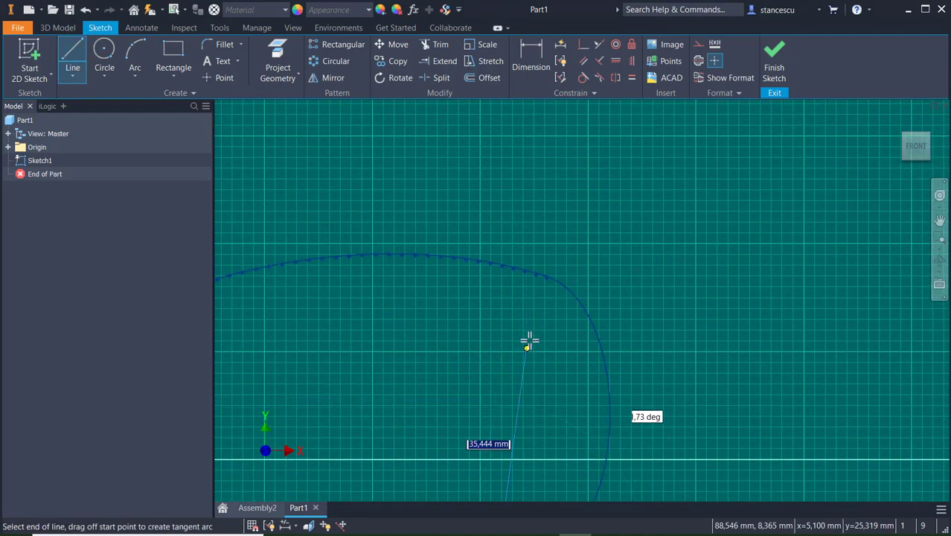
left_click(546, 276)
scroll(613, 233, "down", 2)
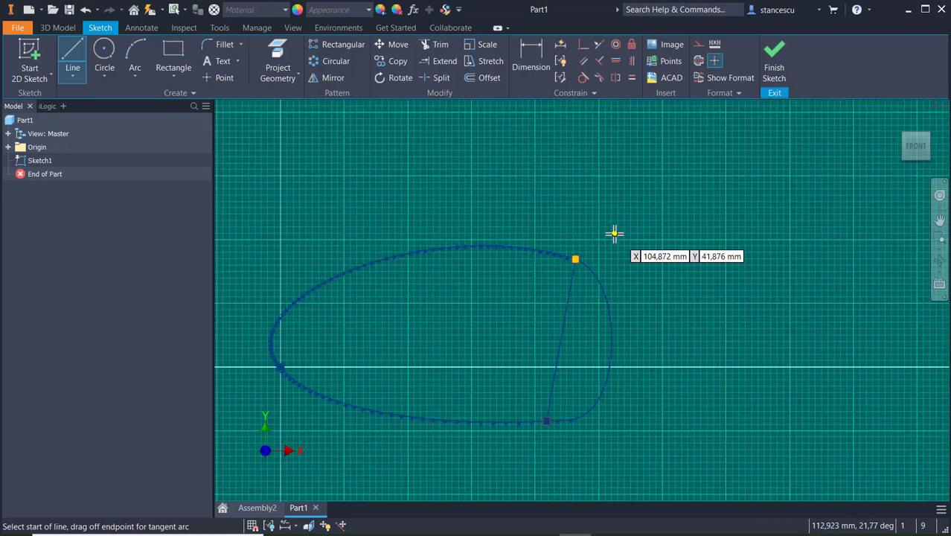
- Split the trajectory curve where it meets the upper and lower ends of the connecting line
left_click(437, 79)
left_click(597, 285)
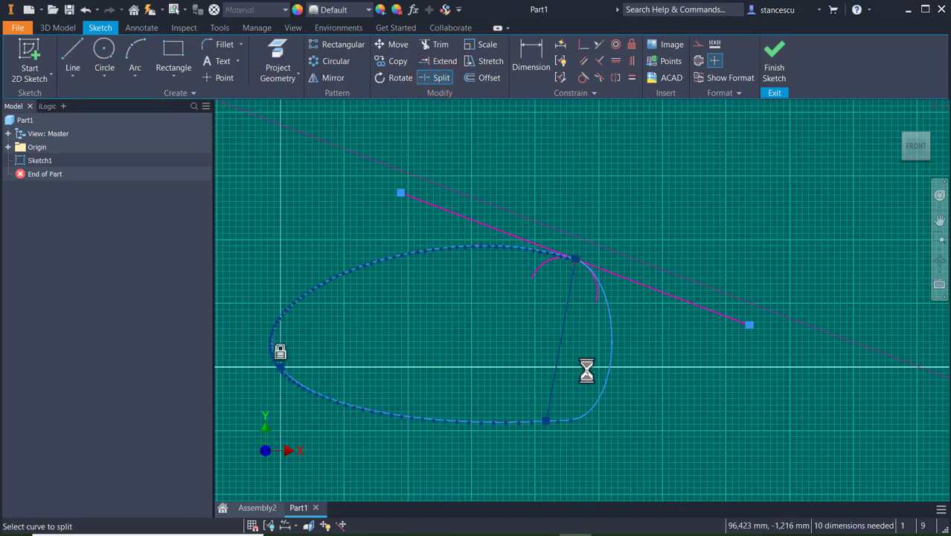
left_click(557, 425)
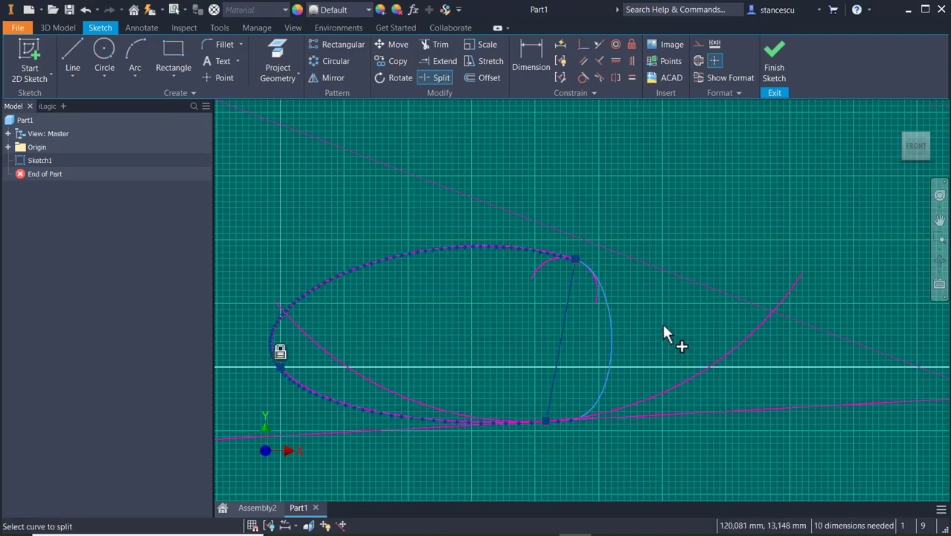
key("Escape")
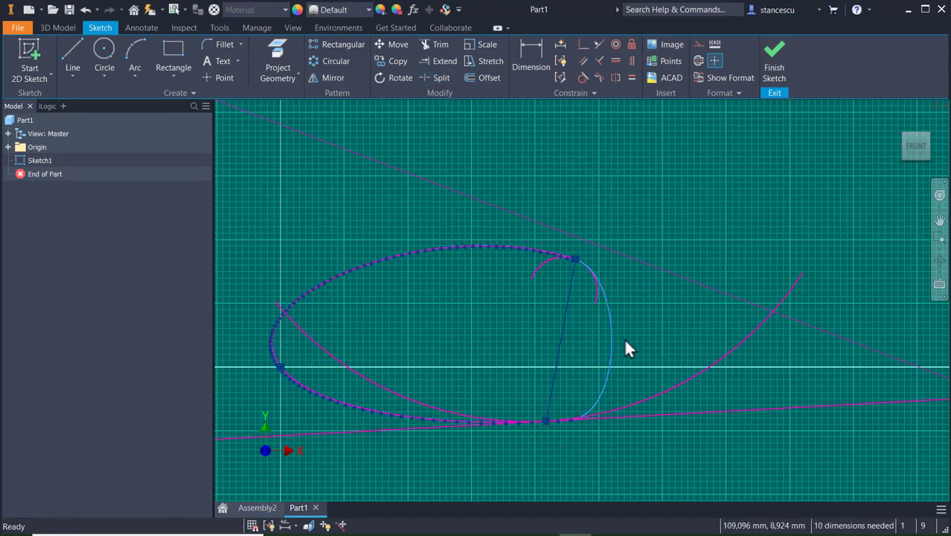
- Delete the split-off curve segment that closes the lobe beyond the line, together with its leftover handle geometry
left_click(612, 353)
left_click_drag(621, 338, 629, 376)
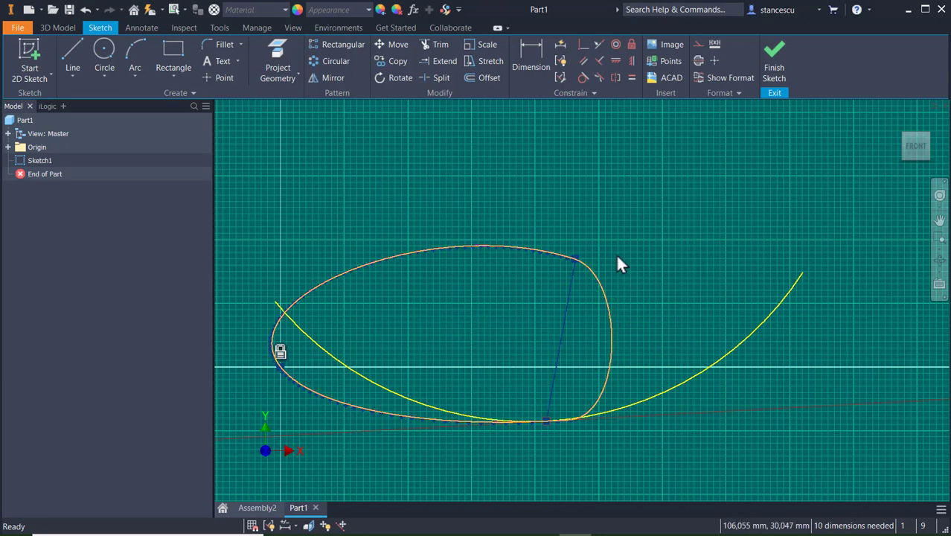
left_click(603, 280)
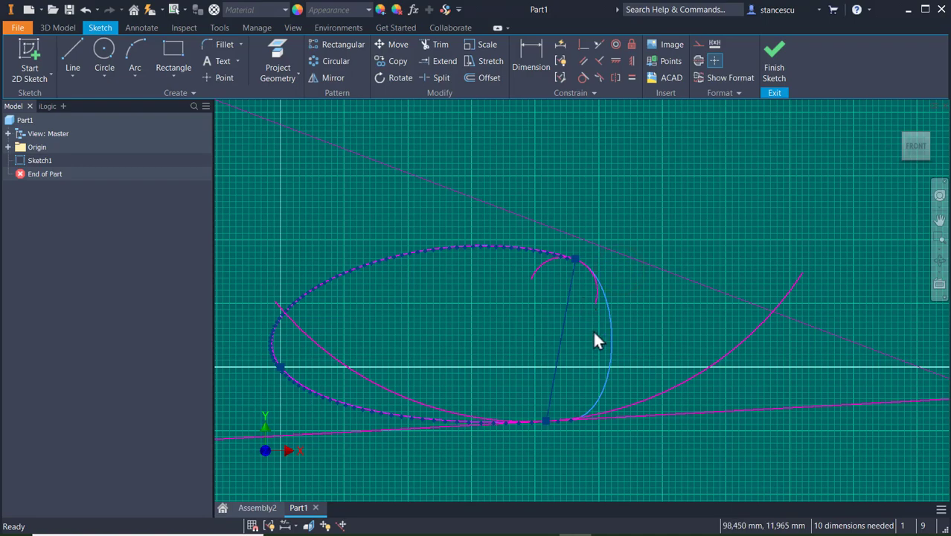
left_click(614, 346)
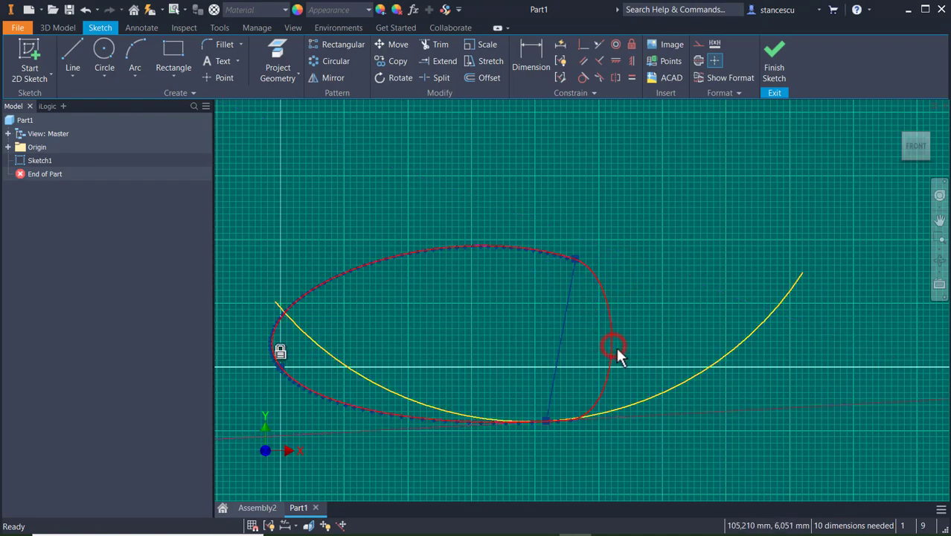
left_click(618, 336)
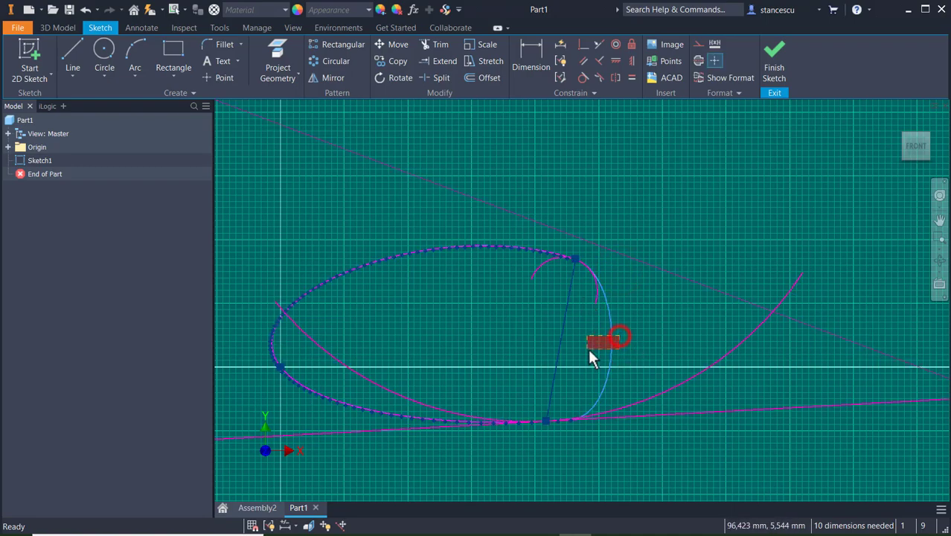
key("Delete")
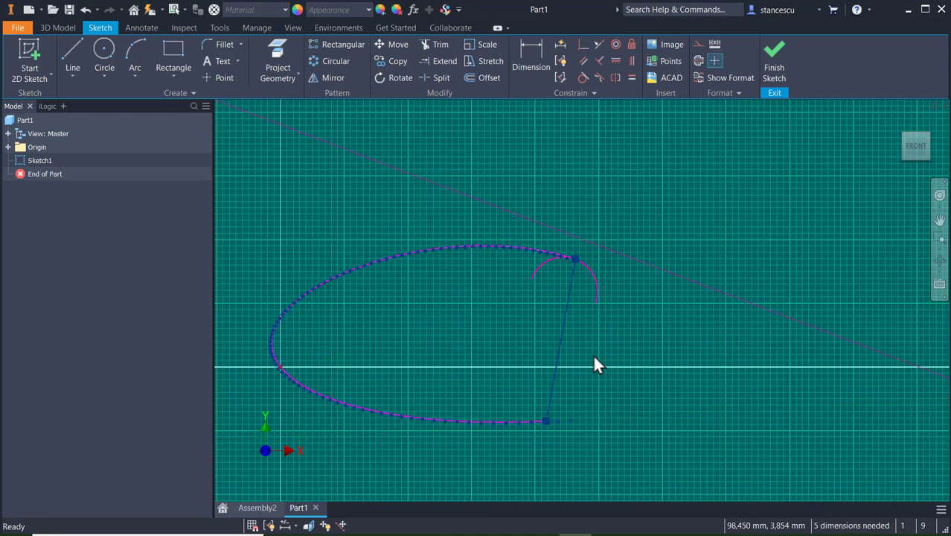
left_click(621, 347)
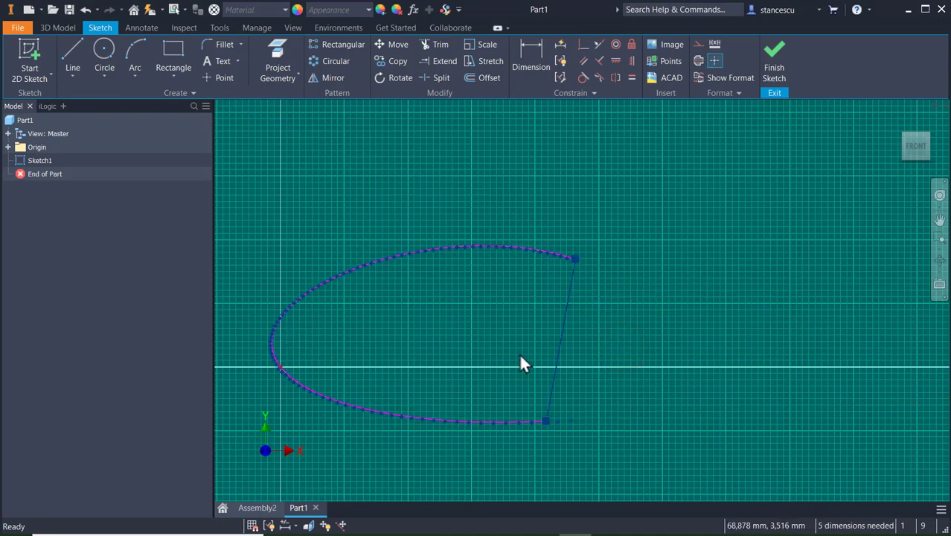
- Delete the connecting line between the two open curve ends and finish the sketch
left_click(561, 347)
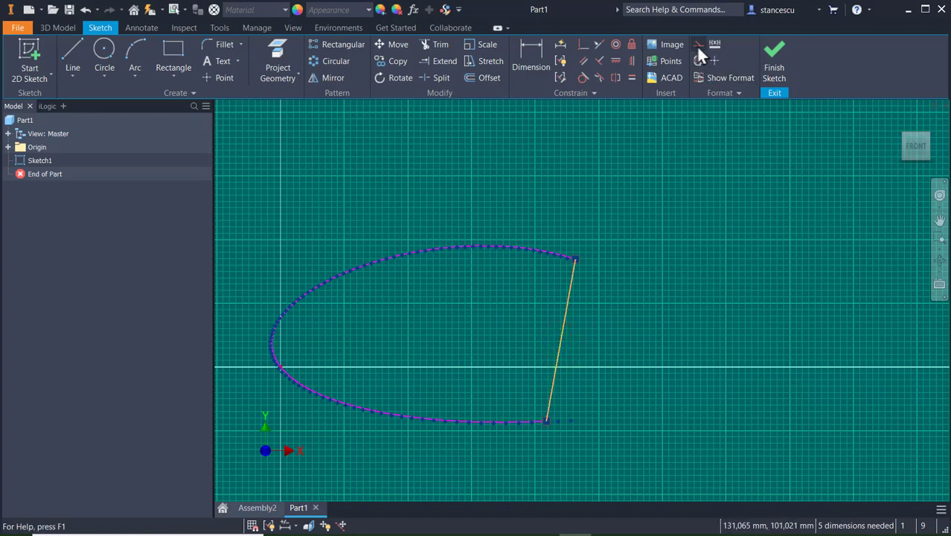
left_click(562, 327)
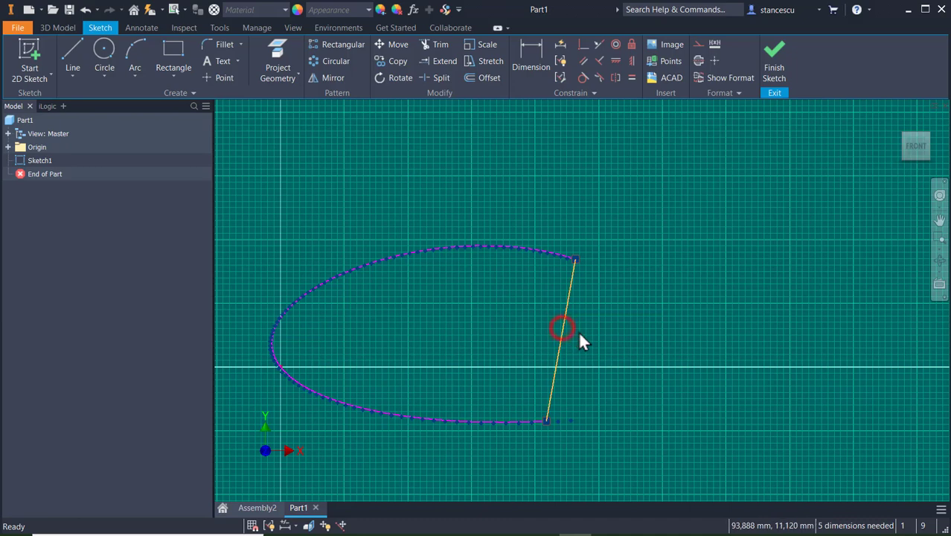
key("Delete")
left_click(673, 152)
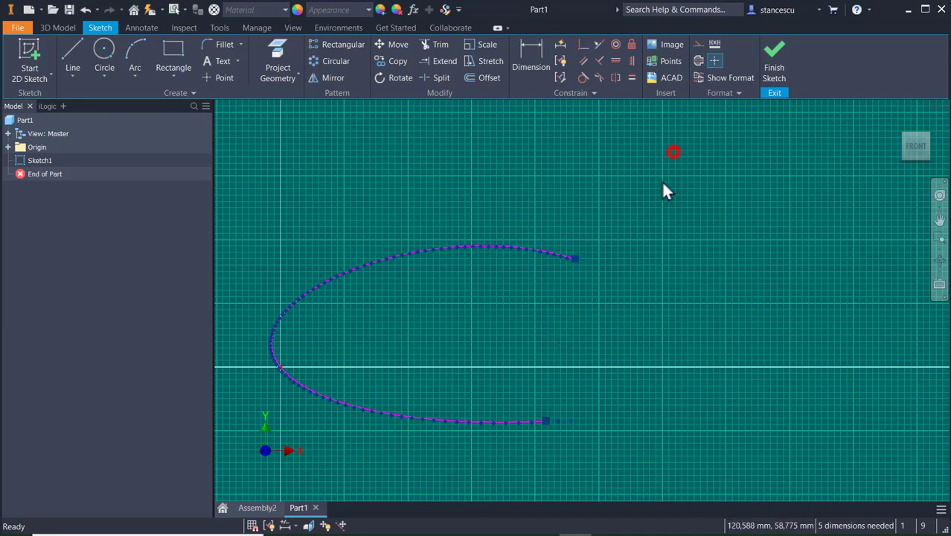
left_click(775, 60)
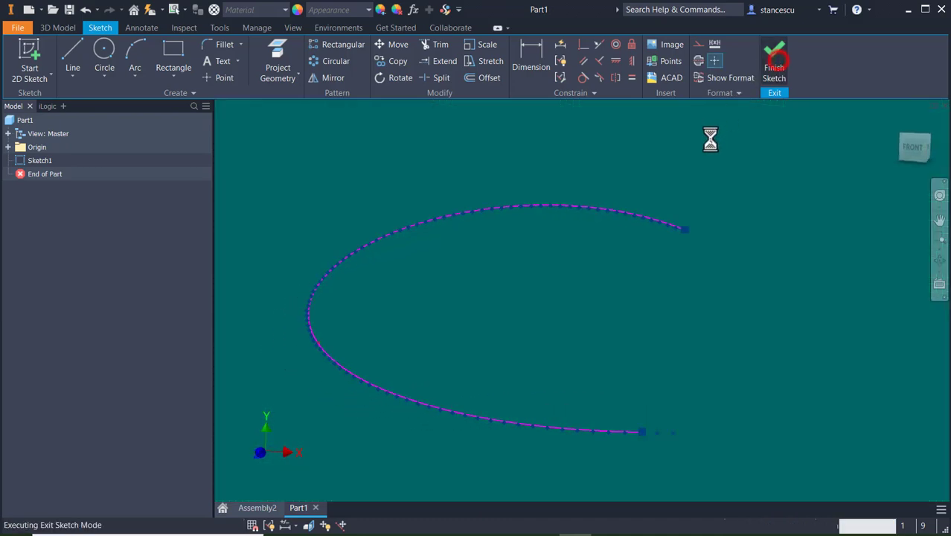
- Create a work plane normal to the trajectory curve at one of its points on the upper arc, accepting the error dialog
mouse_move(645, 298)
middle_mouse_down()
mouse_move(632, 276)
mouse_move(396, 238)
mouse_move(480, 312)
middle_mouse_up()
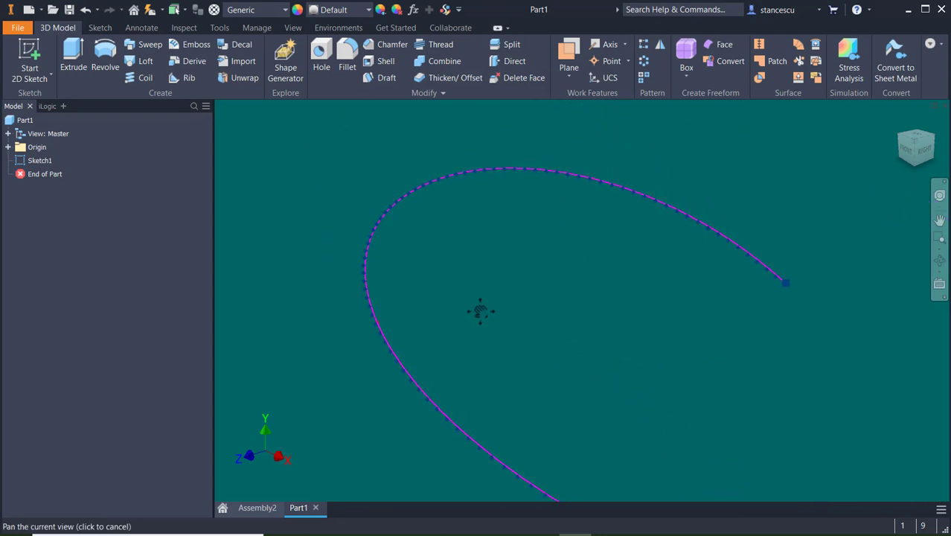
left_click(566, 52)
scroll(418, 197, "down", 5)
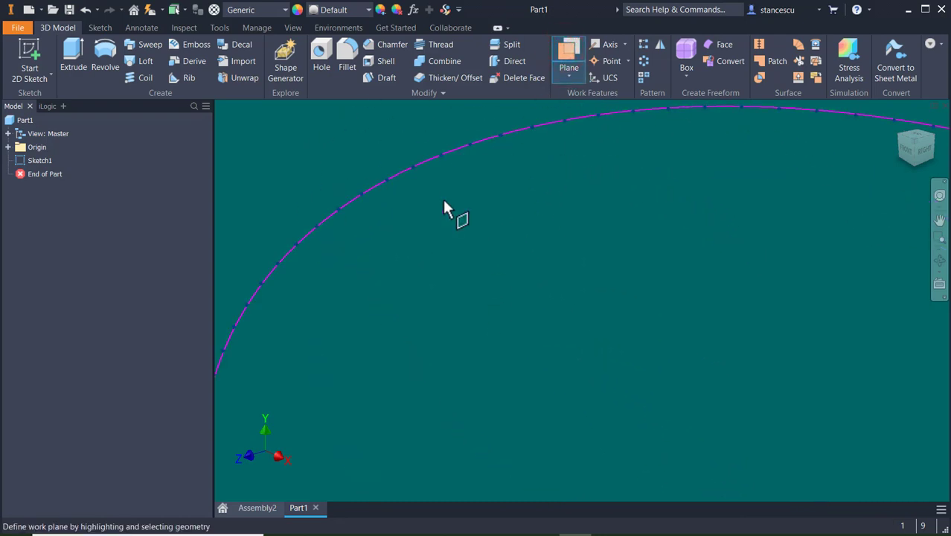
left_click(424, 157)
left_click(418, 162)
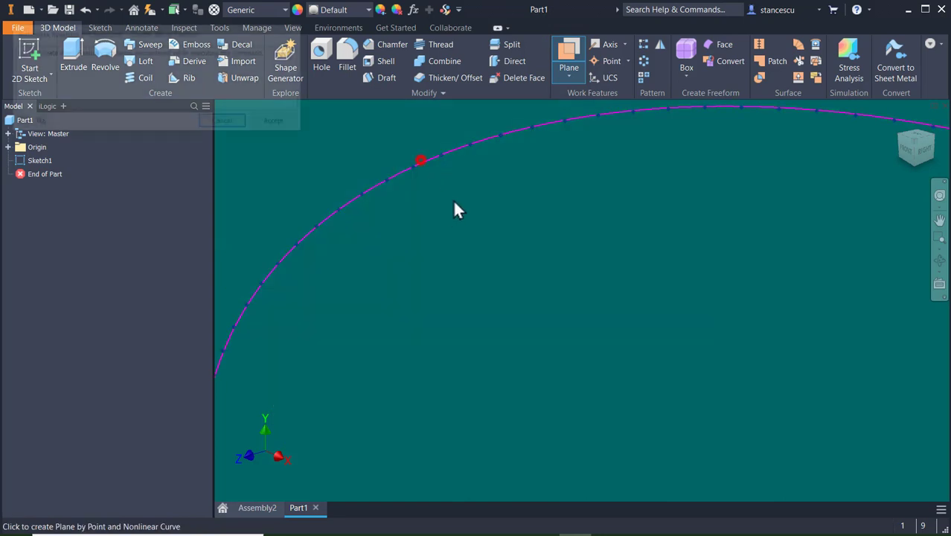
left_click(278, 123)
scroll(530, 223, "down", 2)
scroll(713, 269, "down", 2)
middle_click_drag(721, 351, 697, 339, "shift")
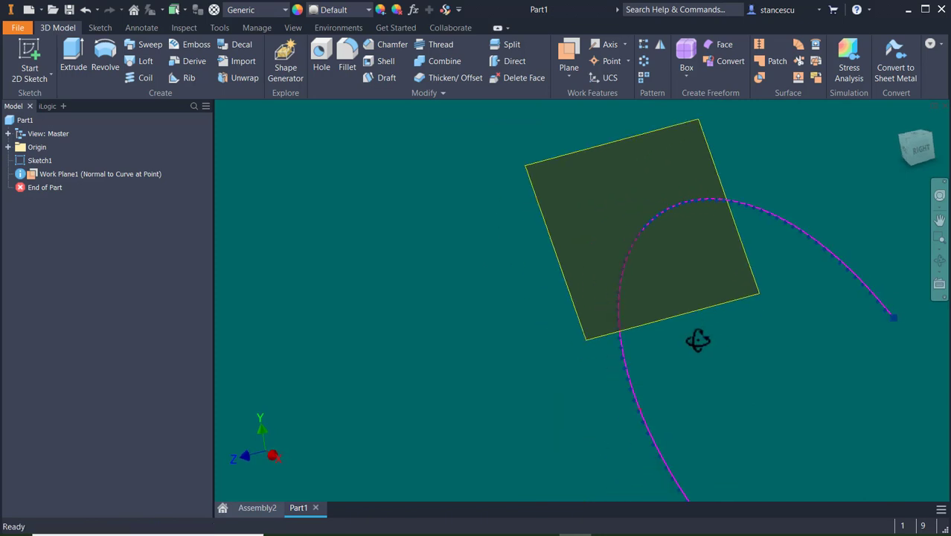
middle_click_drag(440, 305, 383, 222)
- Start a sketch on the new work plane and project the curve's point at the sketch origin
left_click(673, 265)
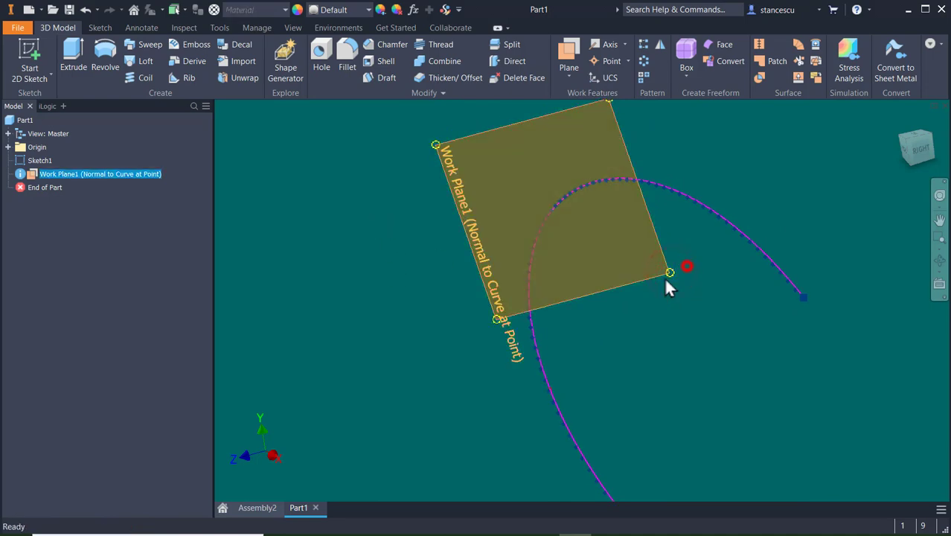
key("s")
left_click(280, 45)
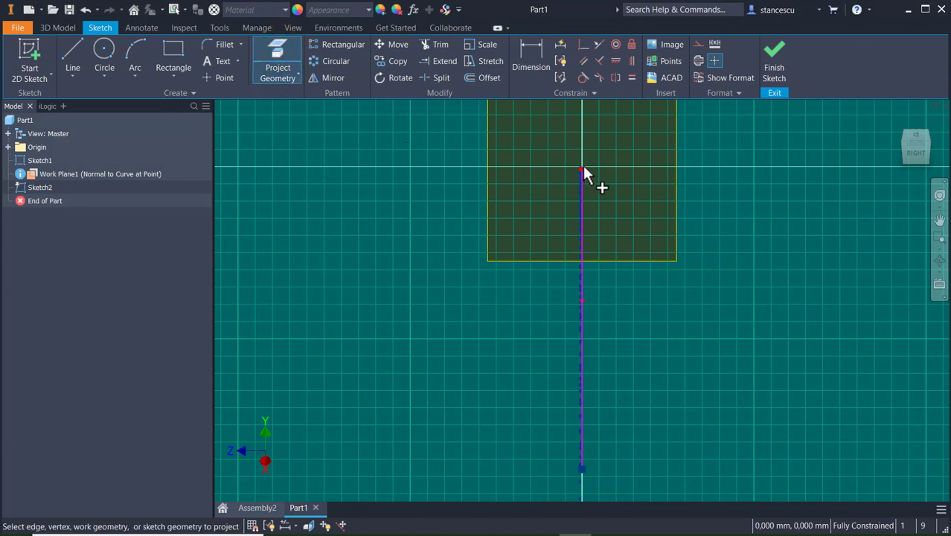
scroll(582, 171, "up", 5)
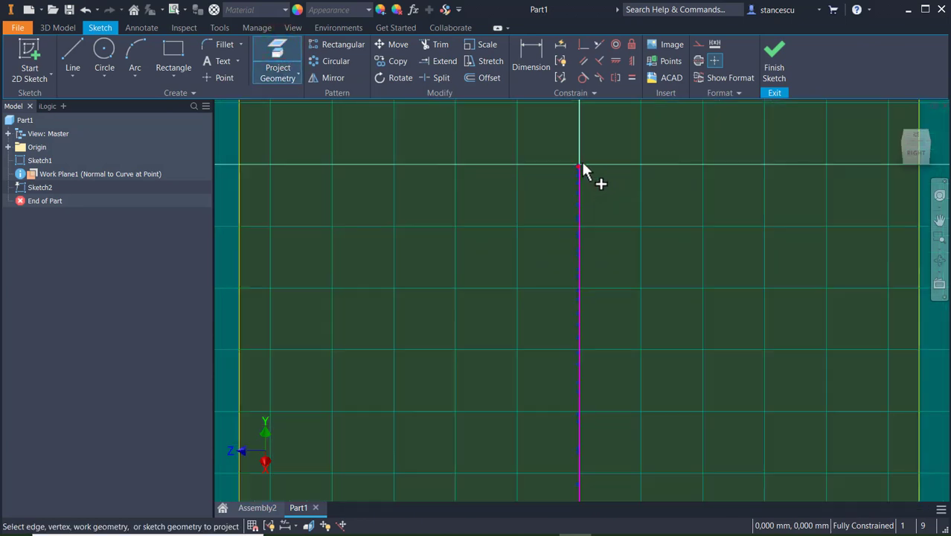
left_click(582, 162)
- Draw a 3 mm diameter circle centred on the projected curve point and finish the sketch
left_click(104, 50)
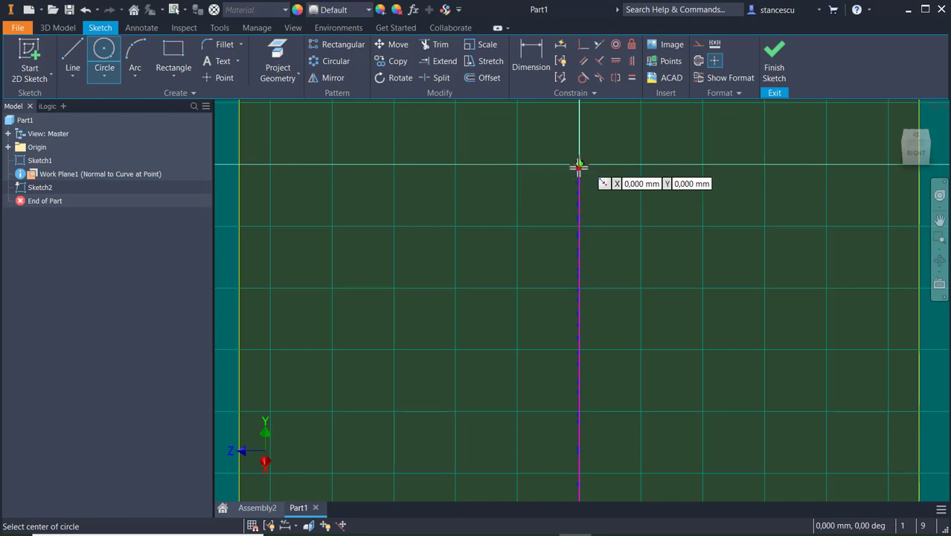
left_click(578, 166)
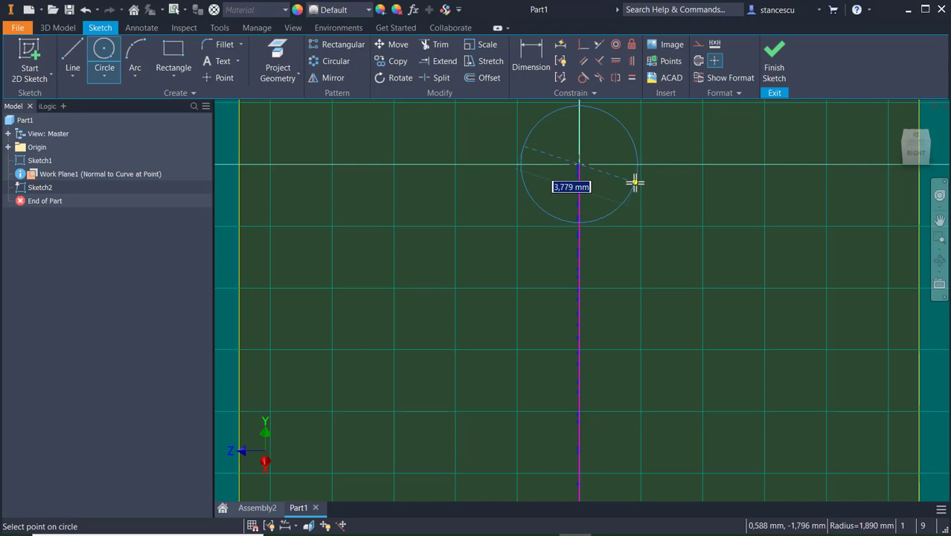
type("3")
key("Return")
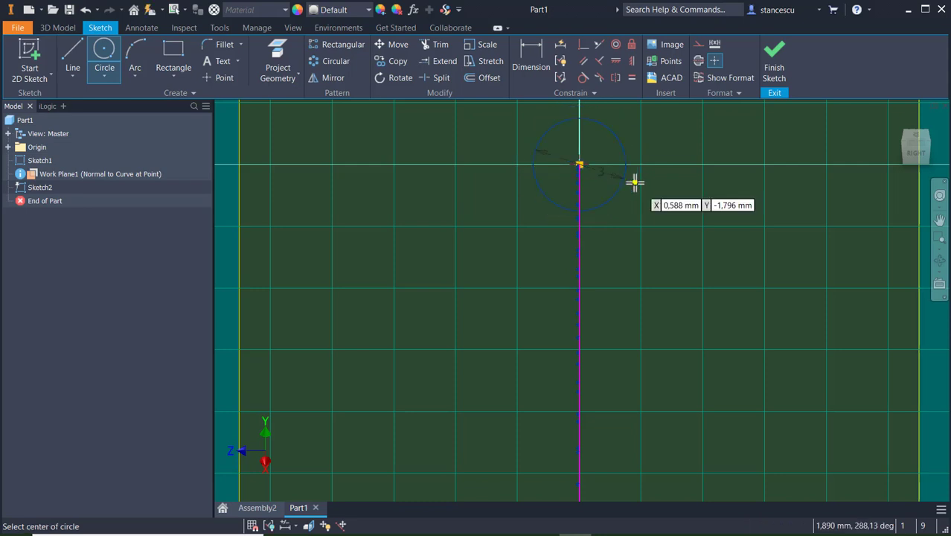
left_click(782, 61)
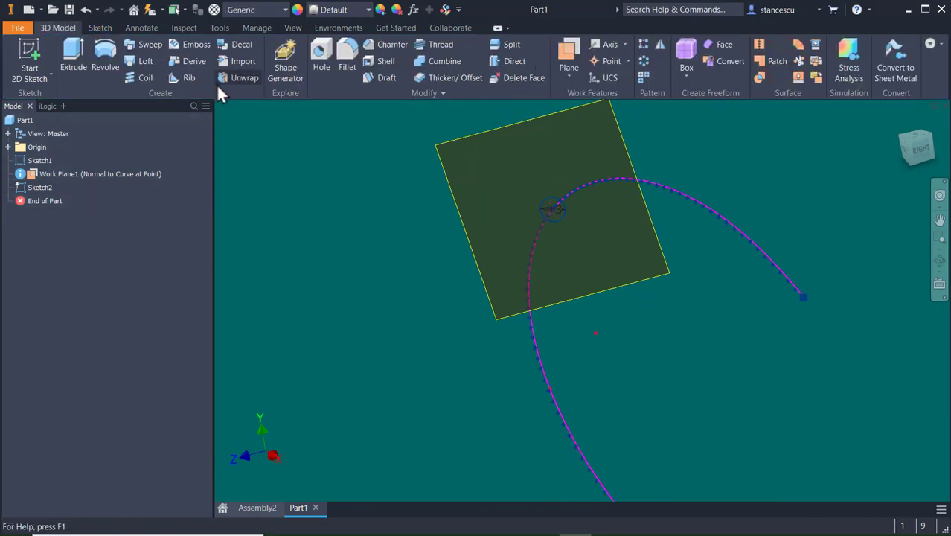
- Sweep the 3 mm circle along the open trajectory curve, accepting the error dialog, and hide the work plane
left_click(157, 42)
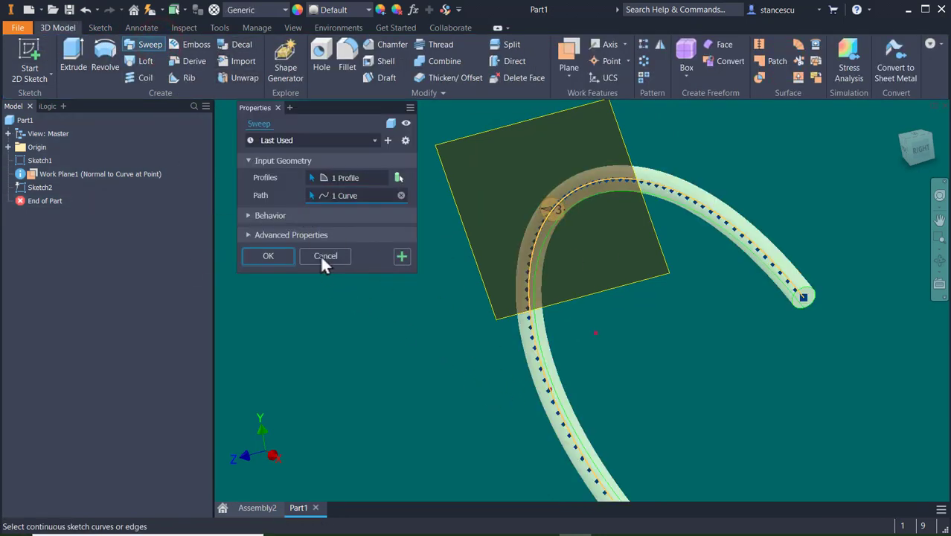
left_click(256, 259)
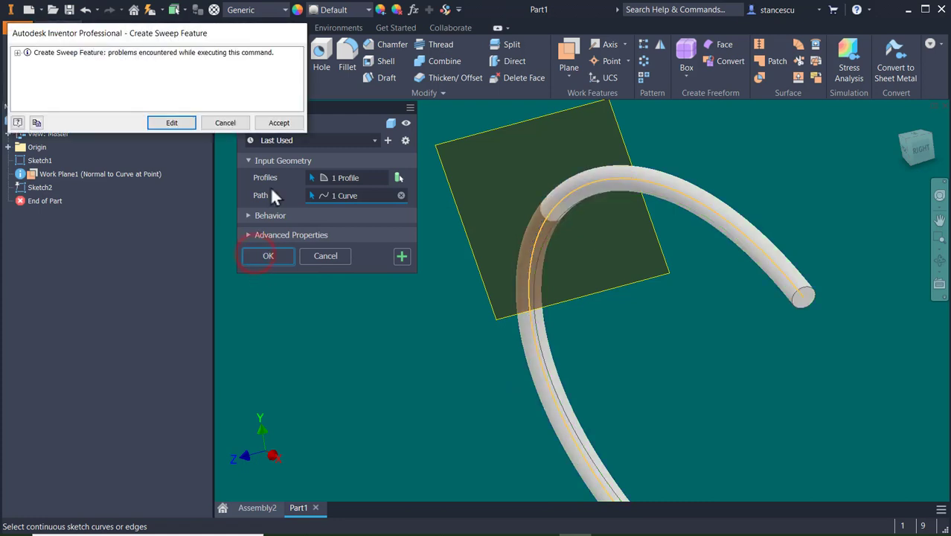
left_click(280, 124)
left_click(491, 131)
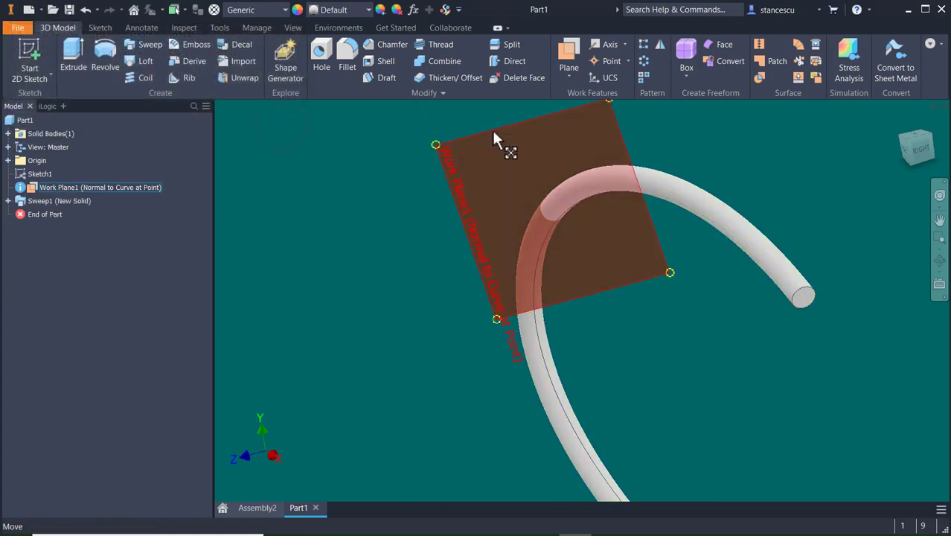
right_click(491, 130)
left_click(529, 144)
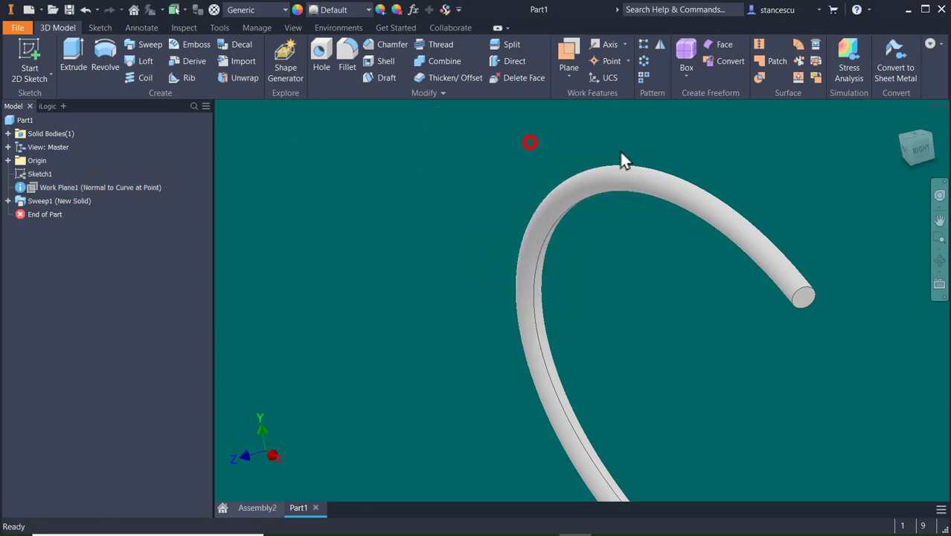
key("F6")
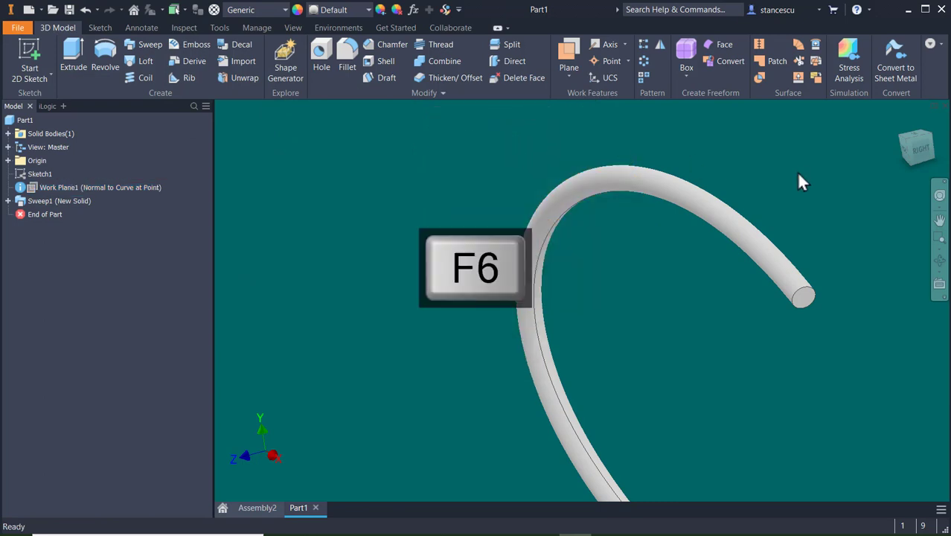
left_click(906, 156)
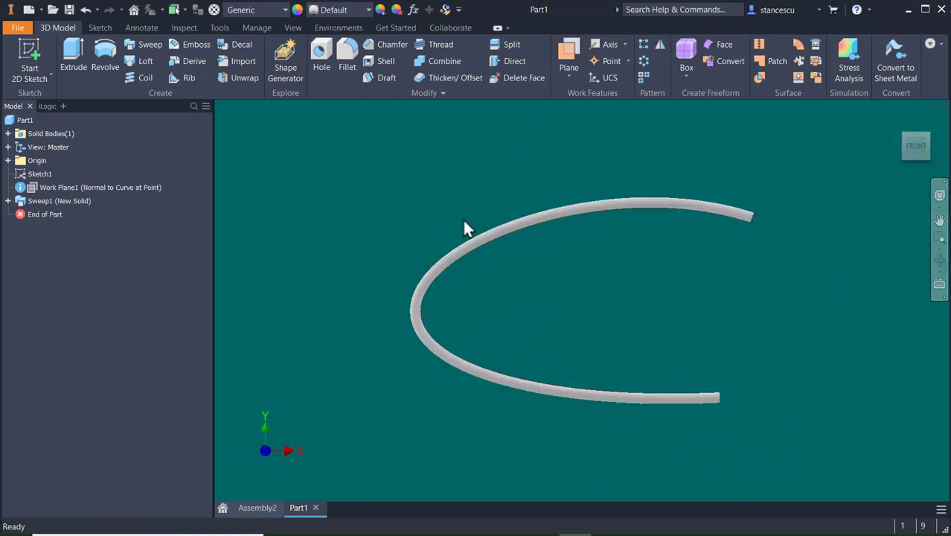
scroll(590, 291, "up", 3)
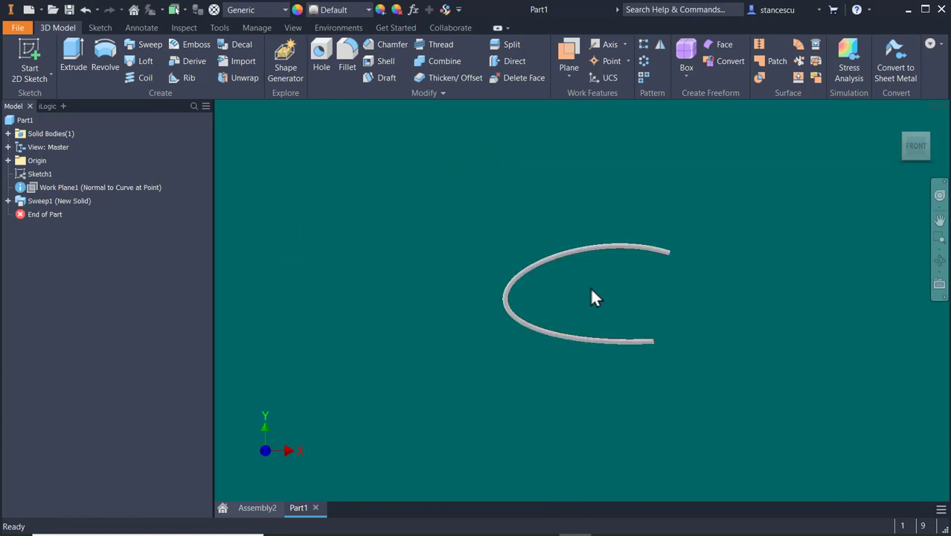
scroll(592, 296, "down", 2)
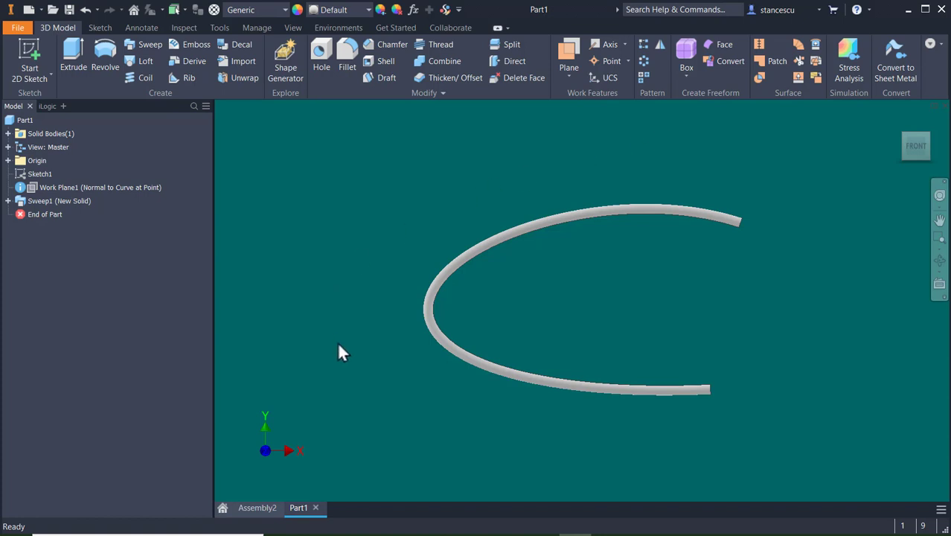
middle_click_drag(624, 323, 564, 346, "shift")
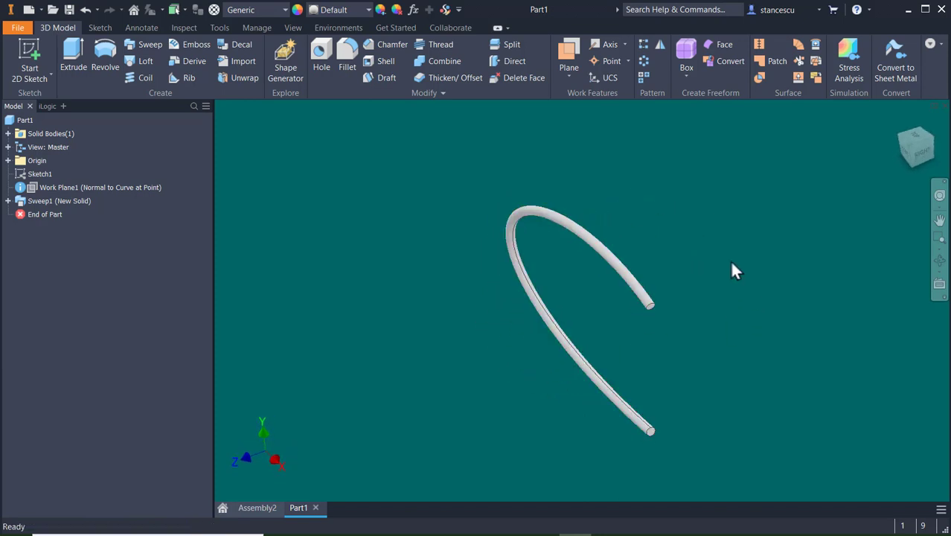